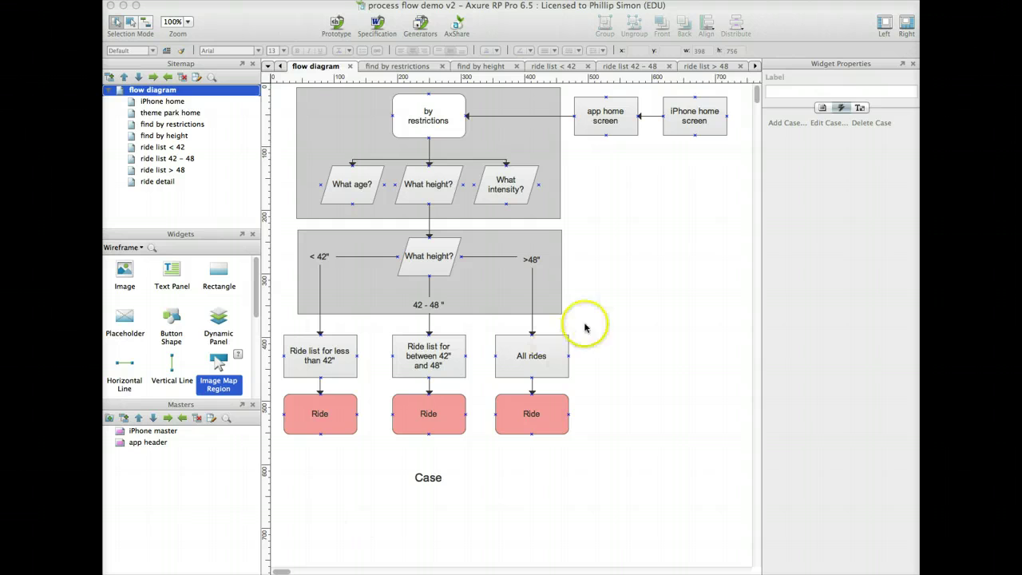
Check the prototype generation destination path, then close the settings without generating.
left_click(332, 34)
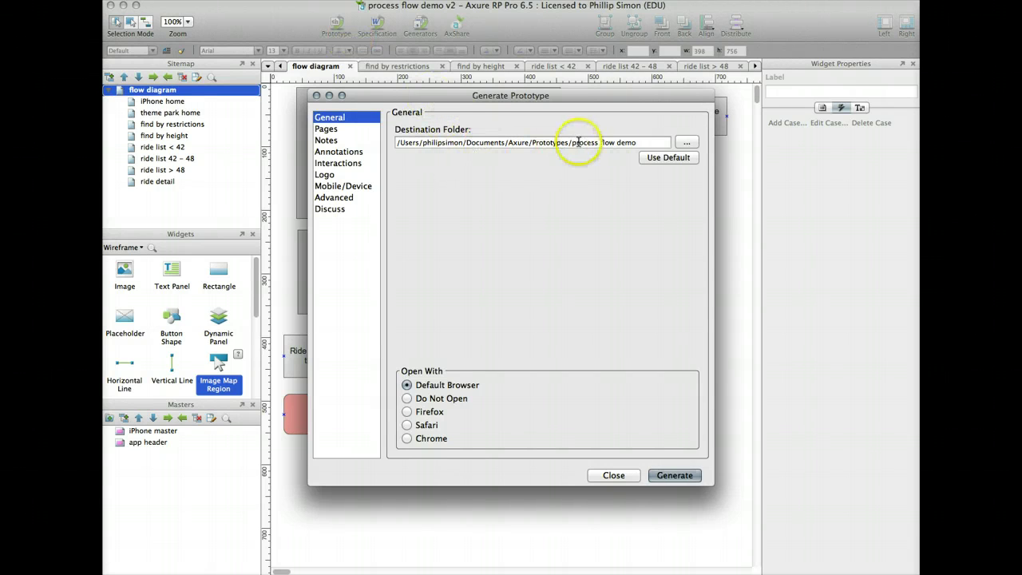
left_click_drag(572, 144, 637, 144)
left_click(639, 143)
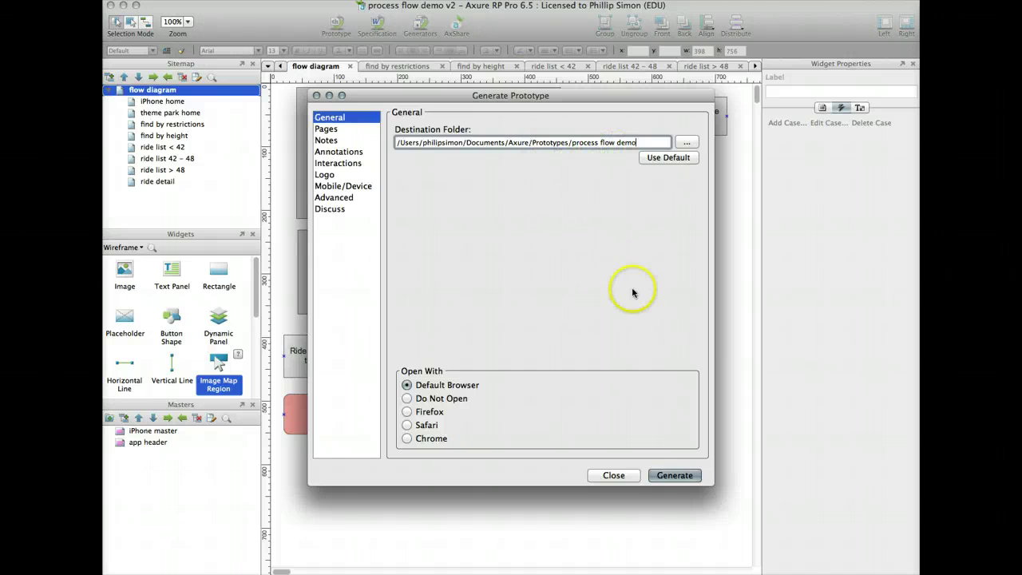
left_click(608, 477)
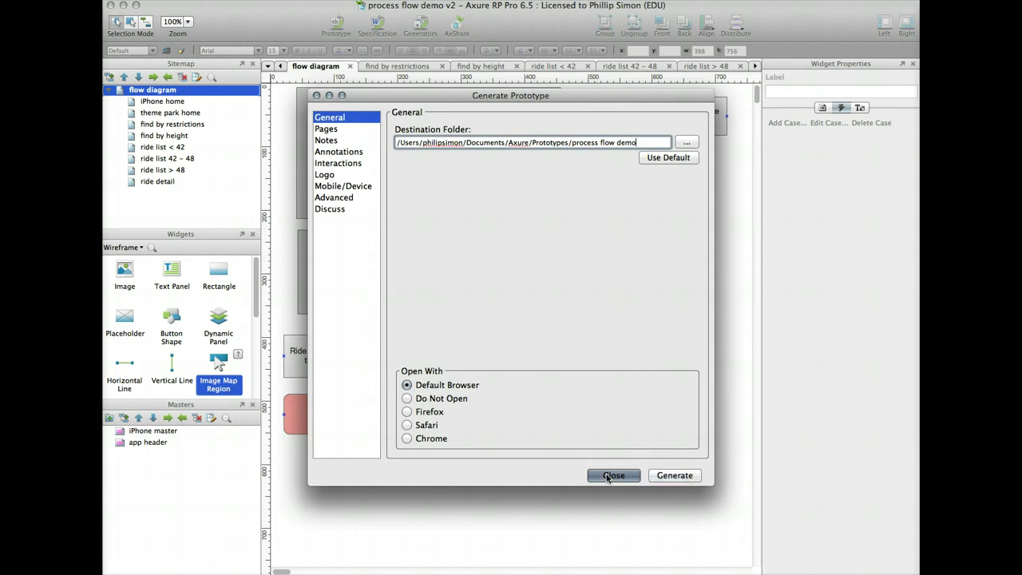
Move and enlarge the Finder window and browse to Prototypes with process flow demo collapsed.
key("super+Tab")
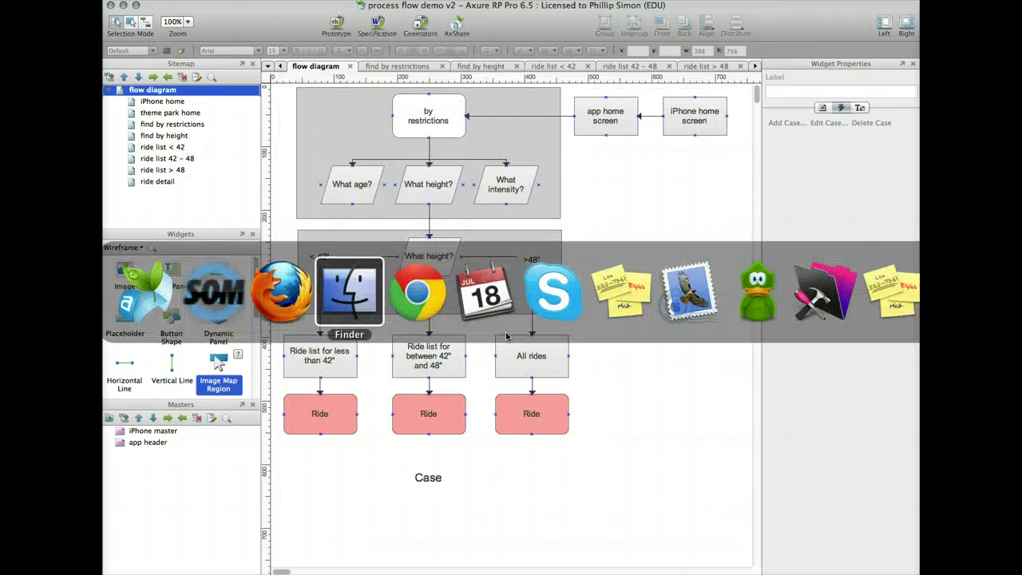
left_click(349, 295)
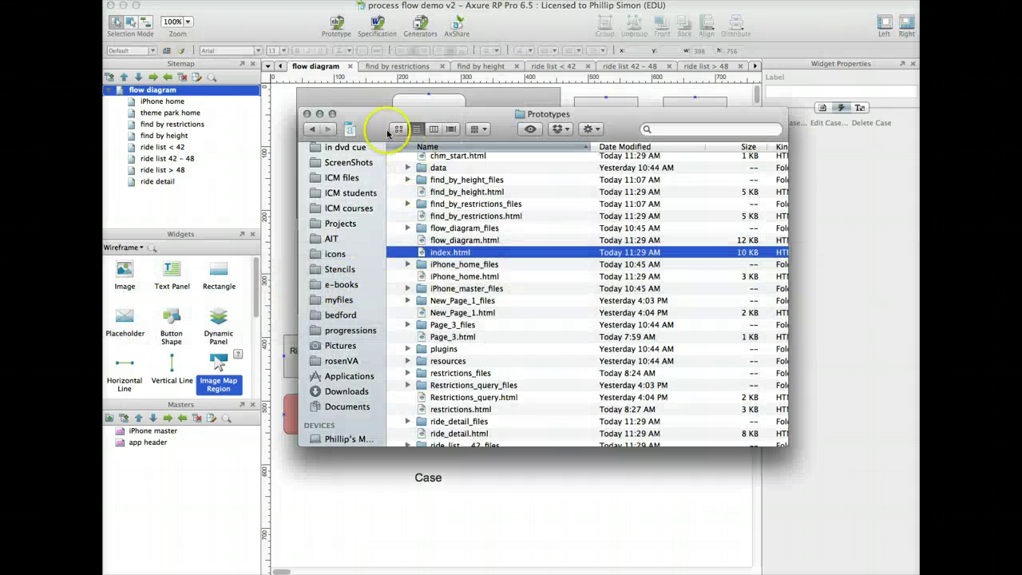
left_click_drag(372, 116, 354, 76)
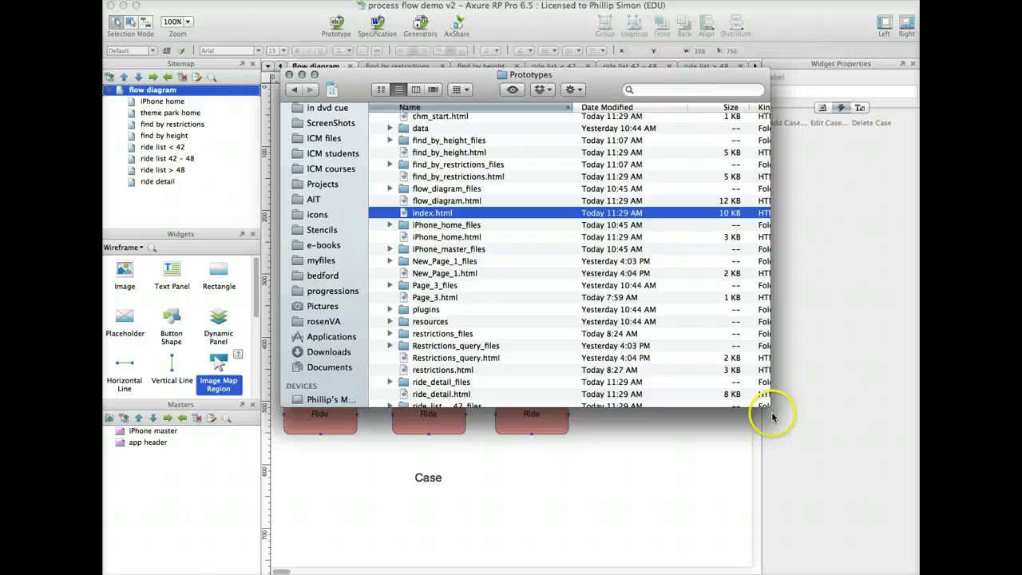
left_click_drag(800, 483, 876, 554)
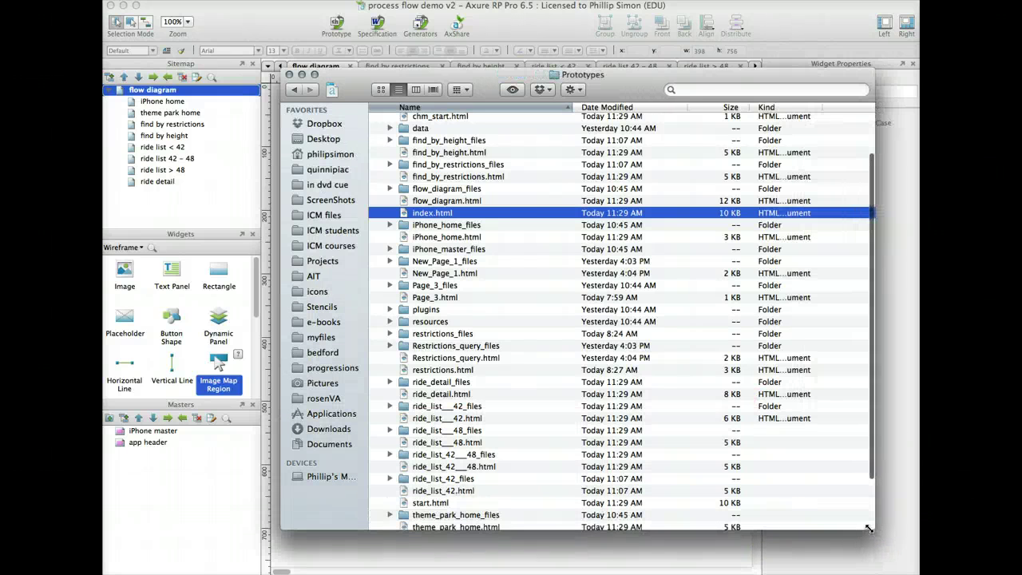
left_click(294, 91)
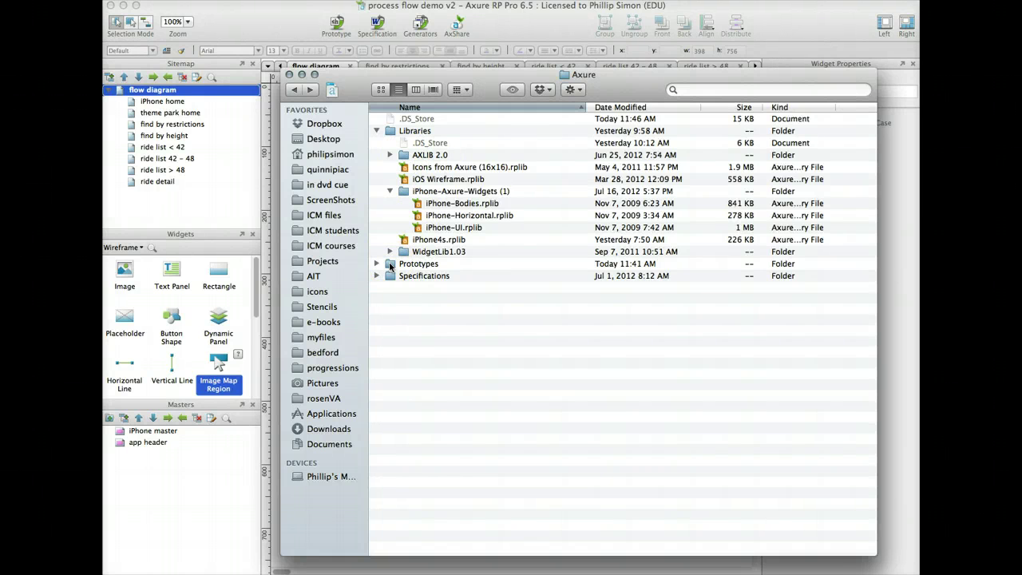
double_click(390, 266)
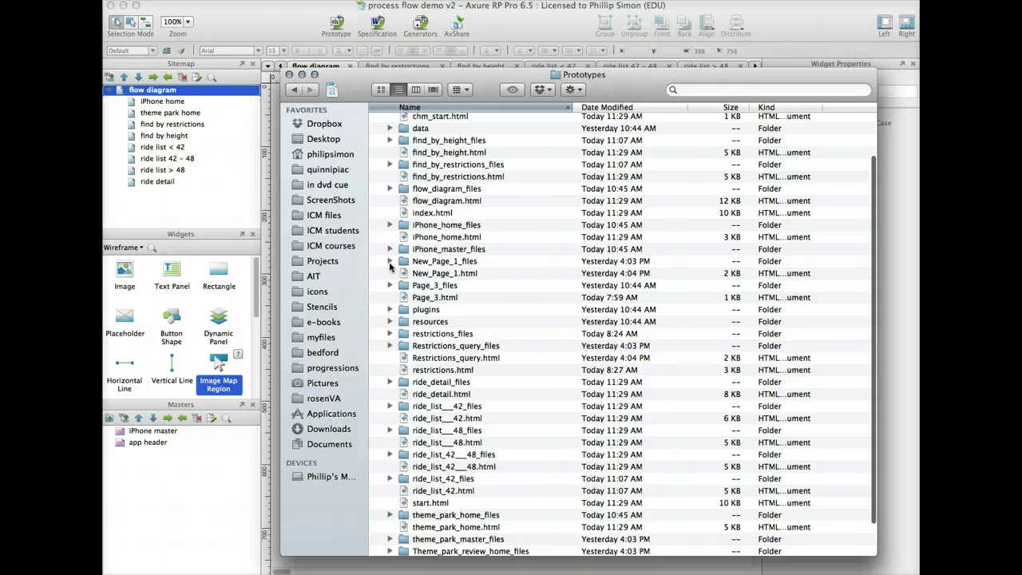
scroll(461, 193, "up", 1)
scroll(461, 192, "up", 1)
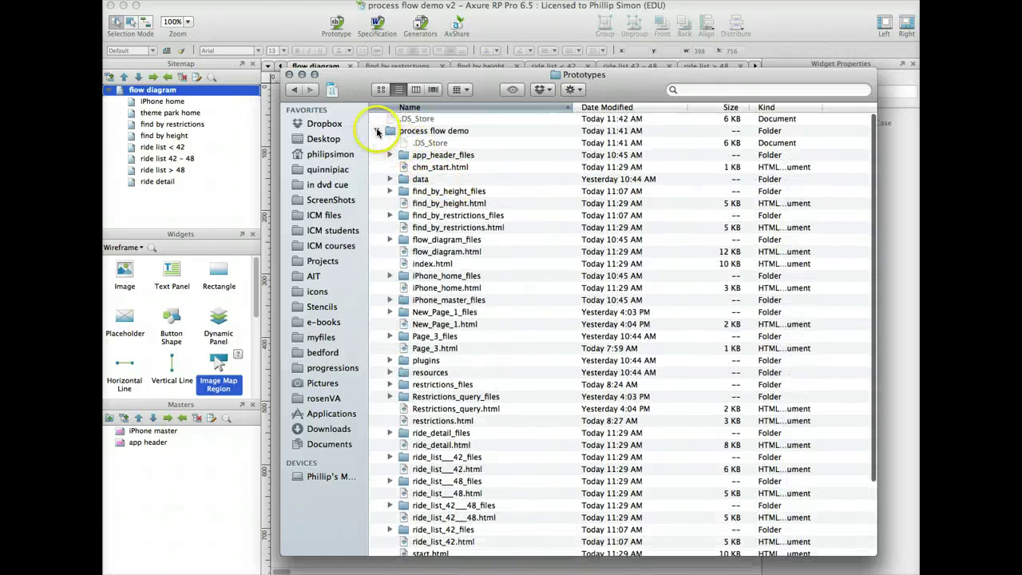
left_click(376, 130)
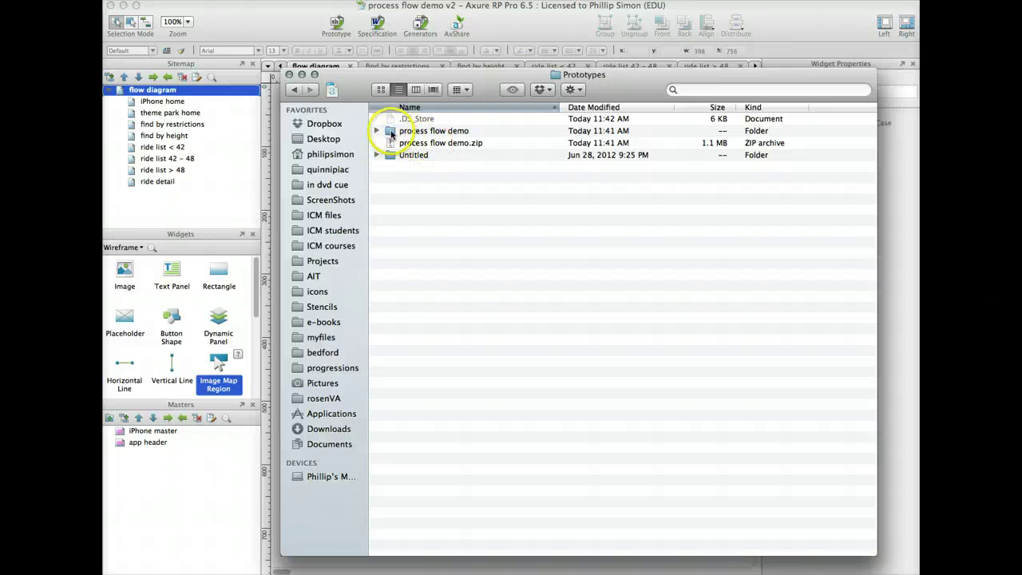
Compress the process flow demo folder into a new archive, process flow demo 2.zip.
left_click(390, 142)
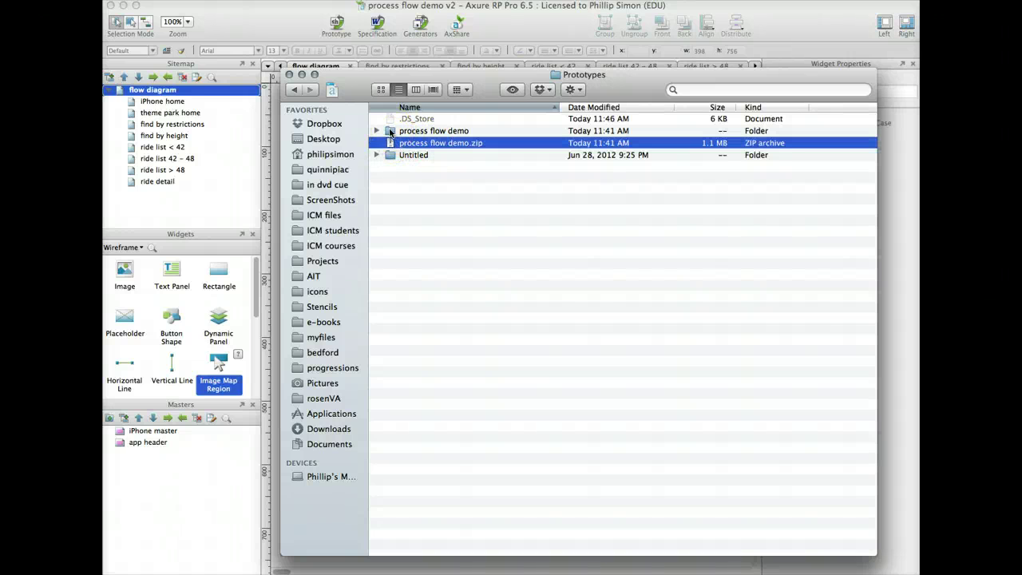
left_click(390, 132)
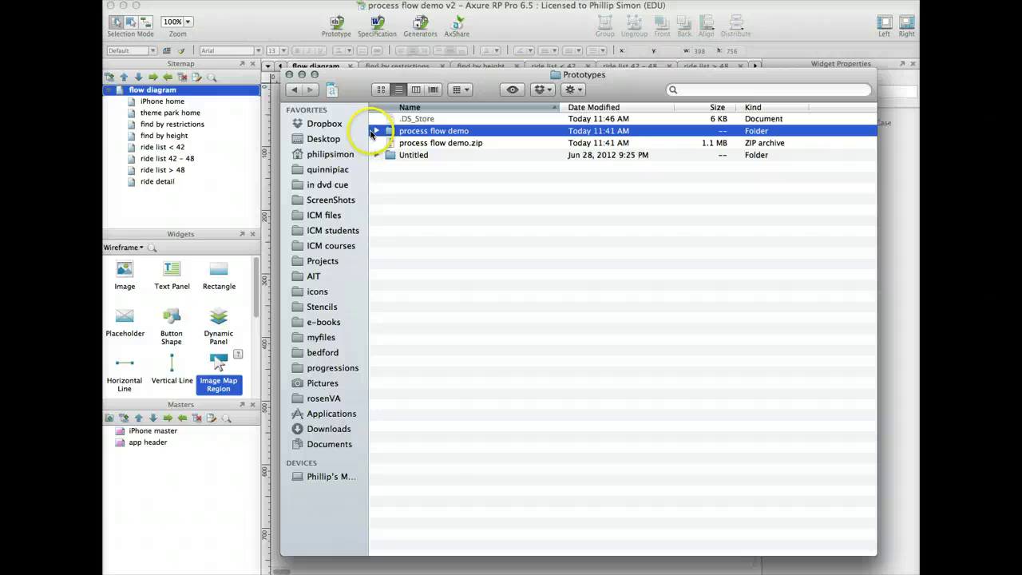
right_click(391, 131)
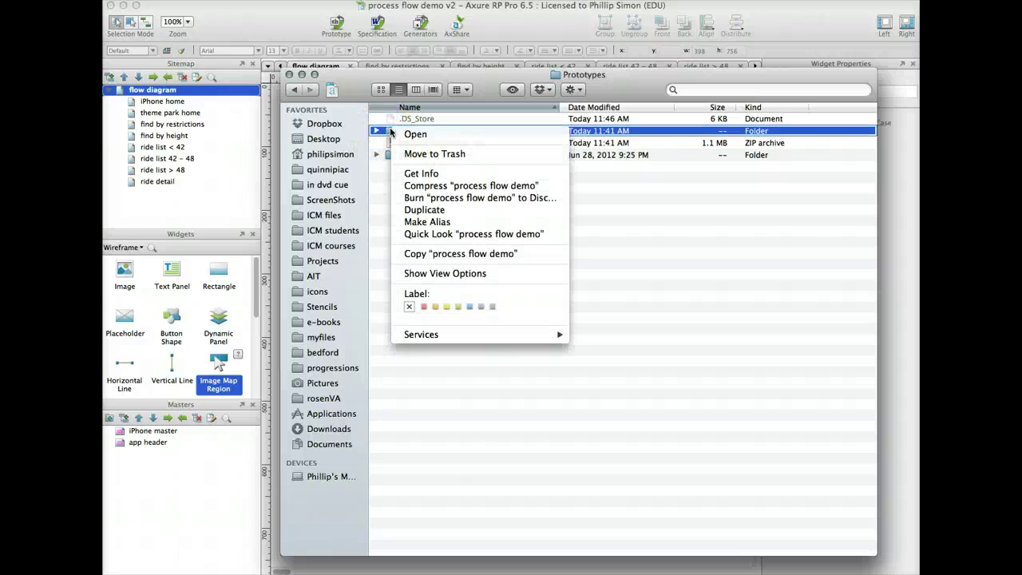
left_click(426, 190)
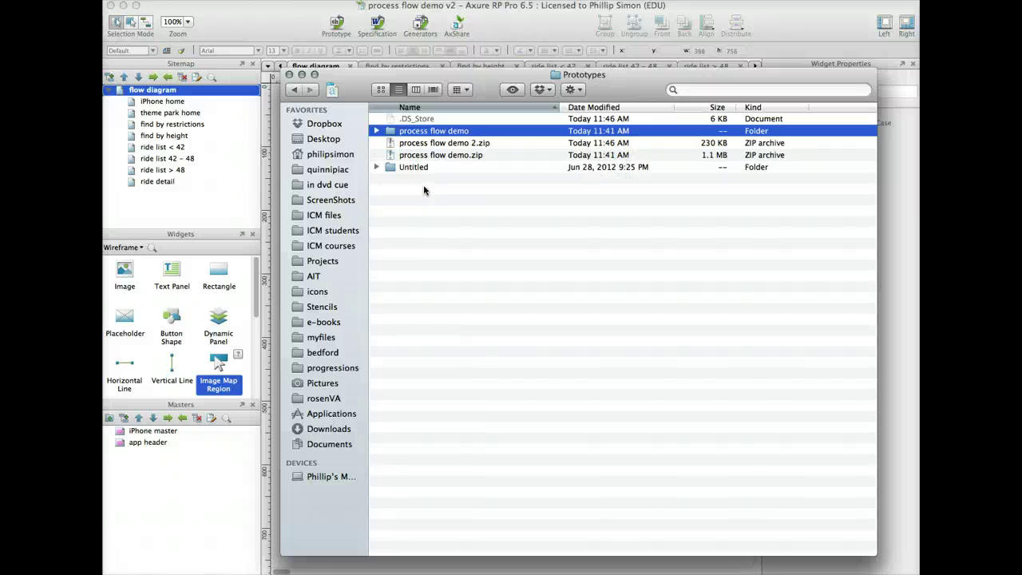
left_click(389, 156)
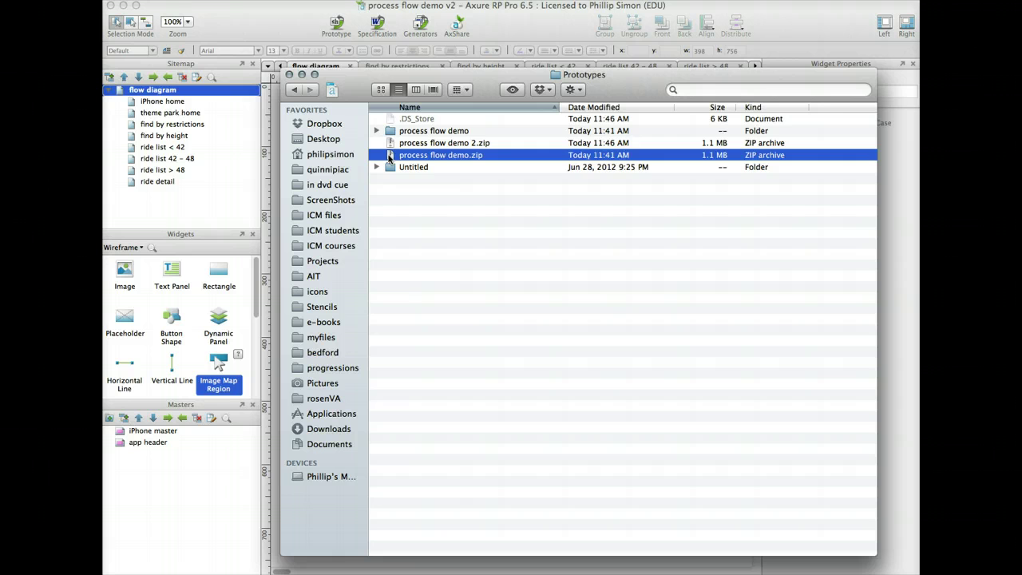
left_click_drag(353, 82, 330, 67)
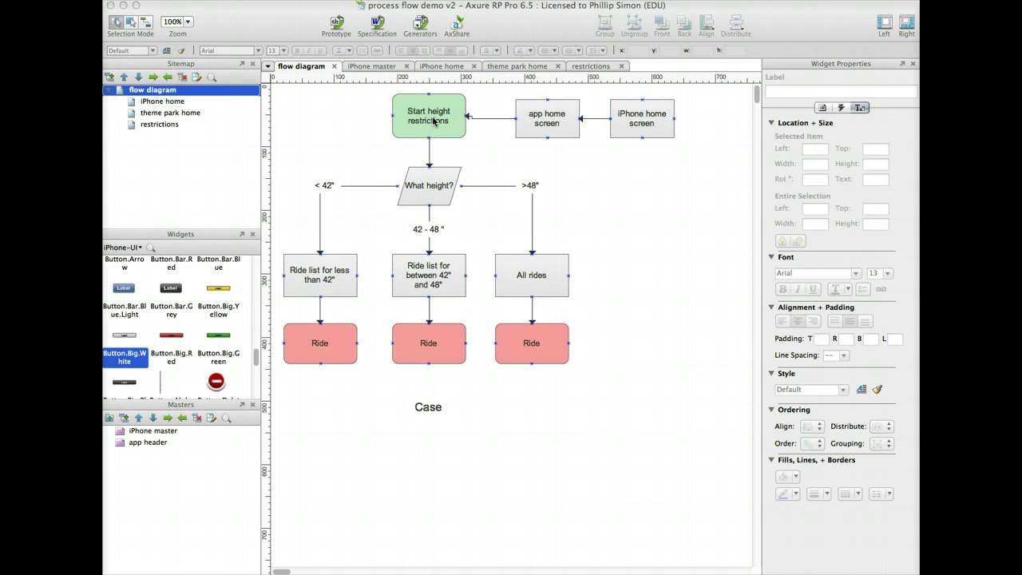
Change the start box label from 'Start height restrictions' to 'by restrictions'.
left_click(433, 118)
double_click(439, 111)
left_click(409, 113)
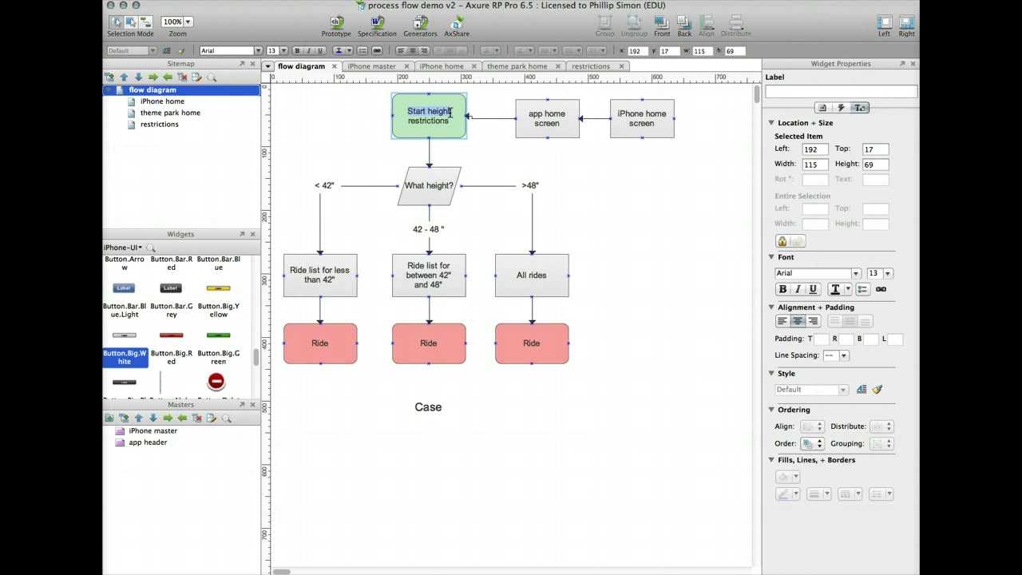
key("BackSpace")
type("by")
Duplicate the What height? shape to the right and relabel the copy 'What age?'.
left_click(431, 189)
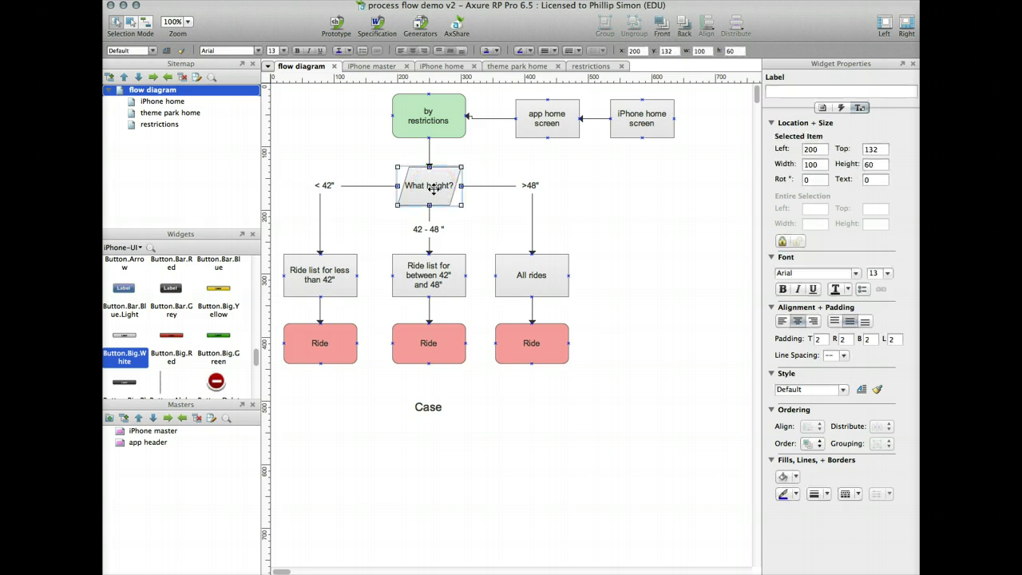
left_click_drag(434, 189, 579, 192)
double_click(604, 197)
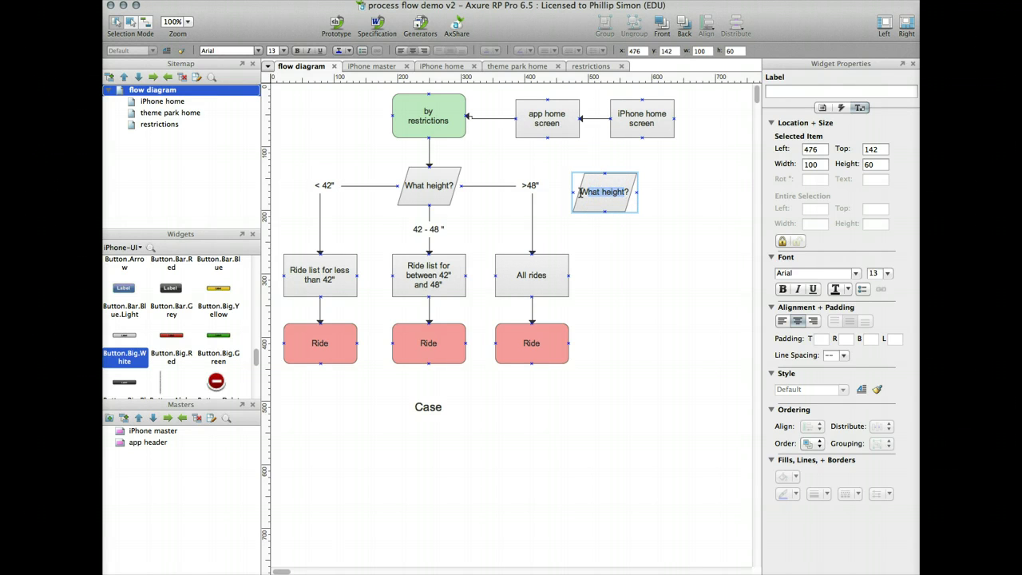
left_click(599, 191)
key("BackSpace")
left_click(612, 192)
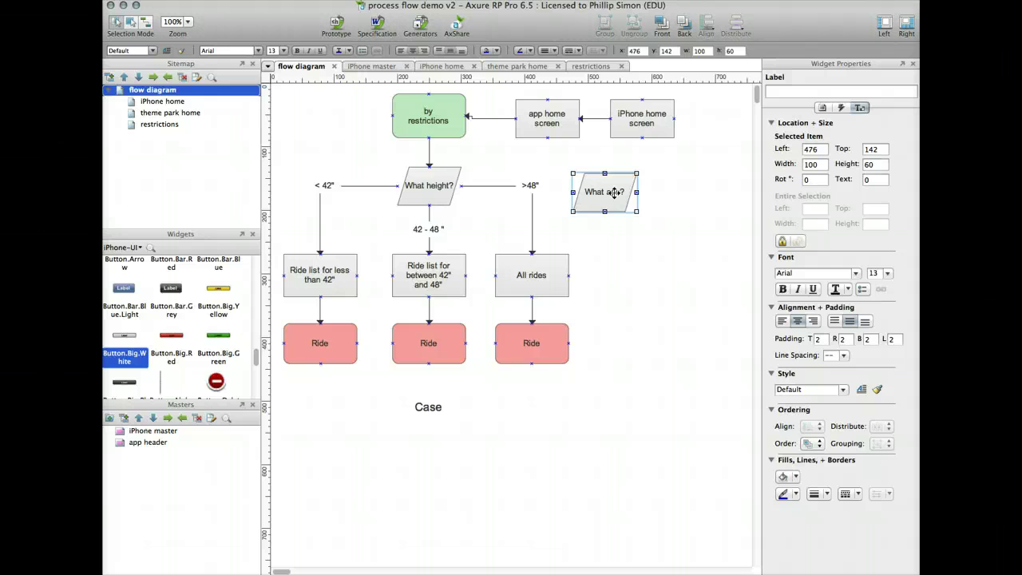
Add a 'What intensity?' copy below What age? and widen it to fit its label.
left_click_drag(614, 192, 638, 260)
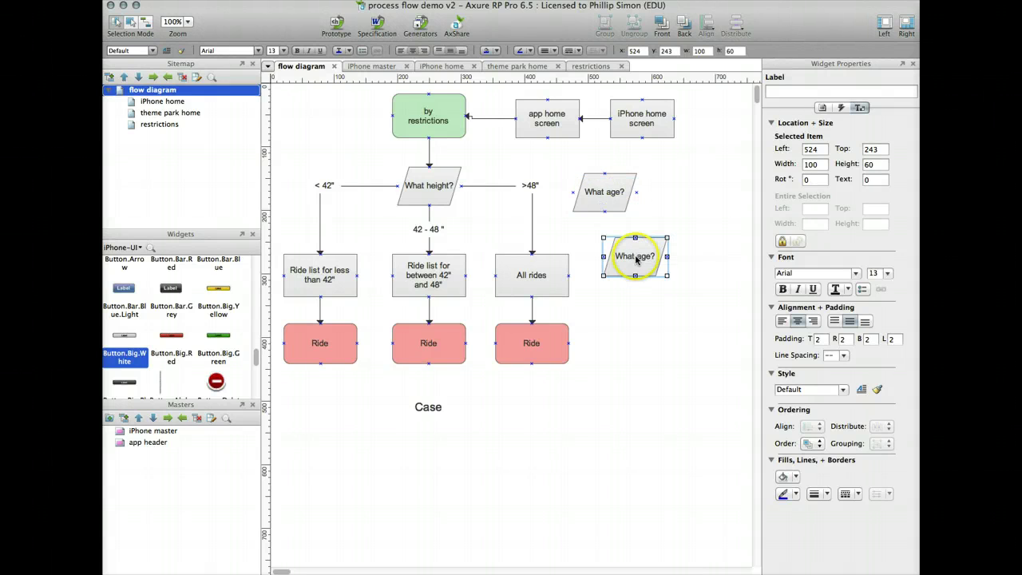
double_click(638, 257)
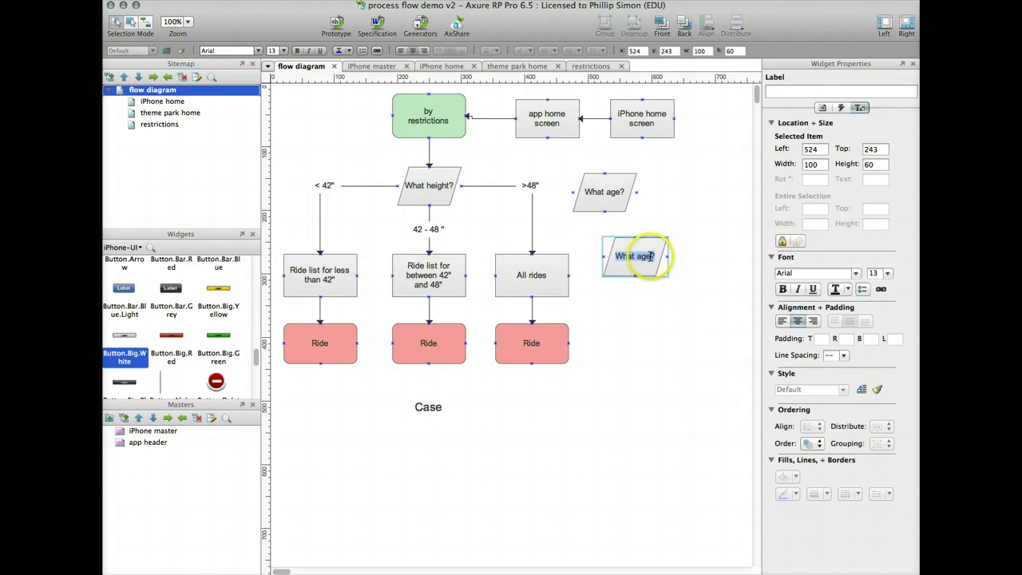
left_click(641, 256)
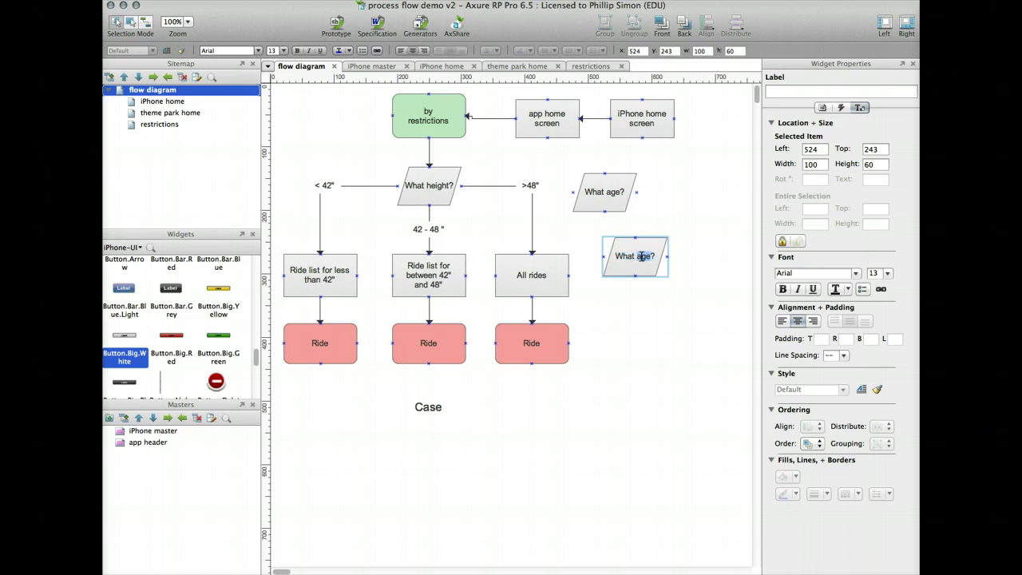
type("hat intensity")
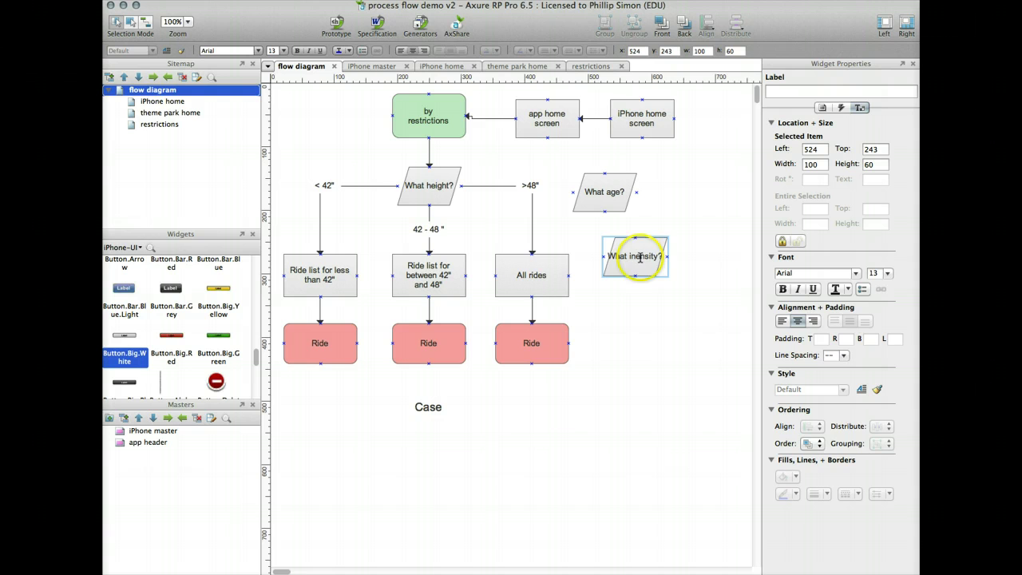
double_click(640, 258)
key("BackSpace")
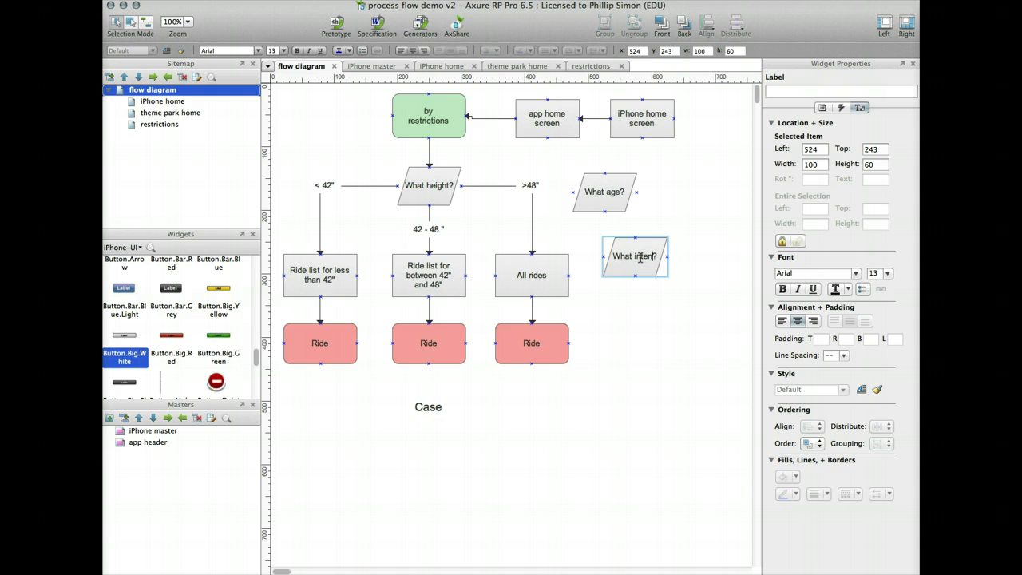
type("intensity")
left_click(641, 274)
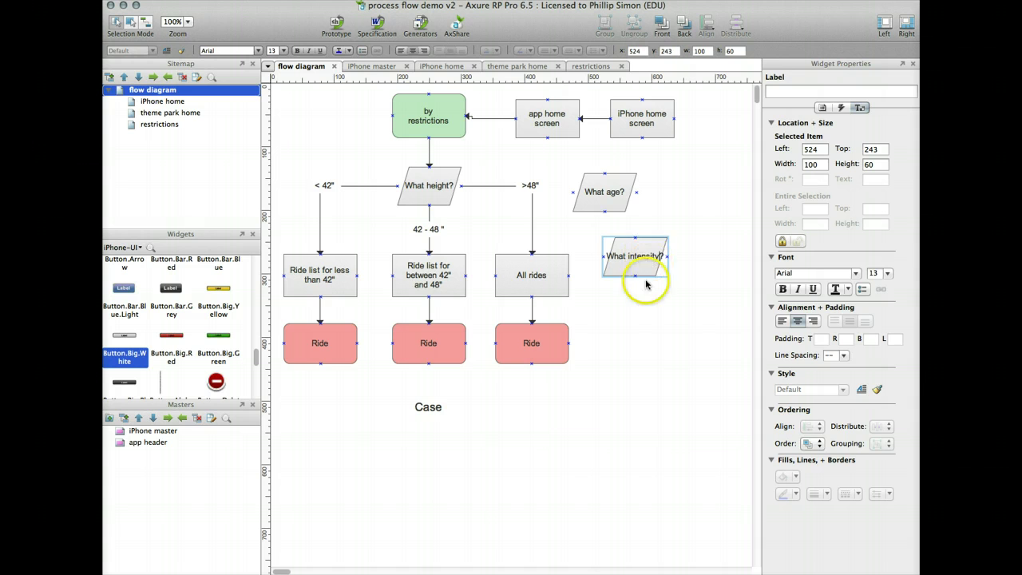
left_click(643, 261)
left_click(643, 261)
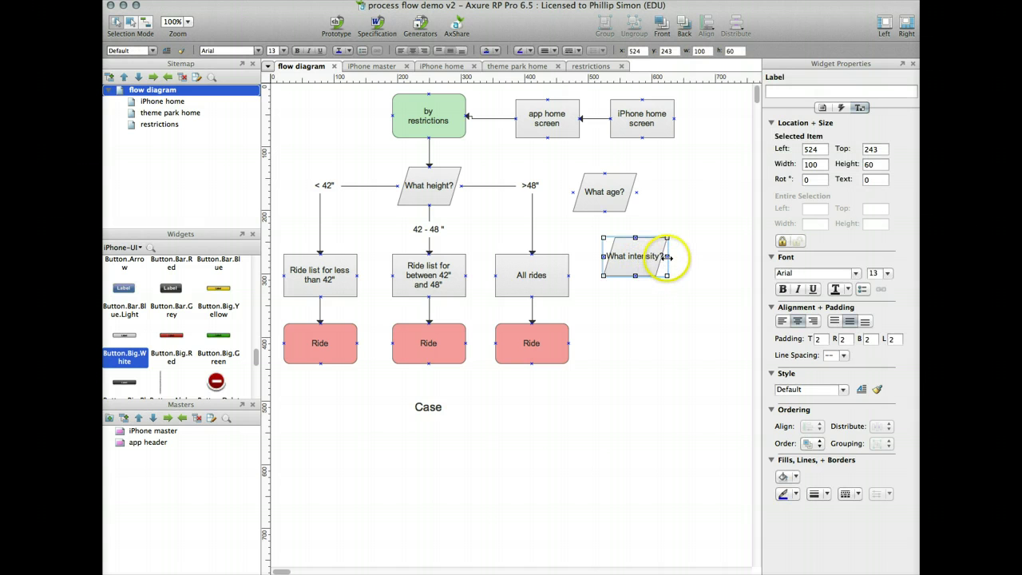
left_click_drag(666, 256, 685, 256)
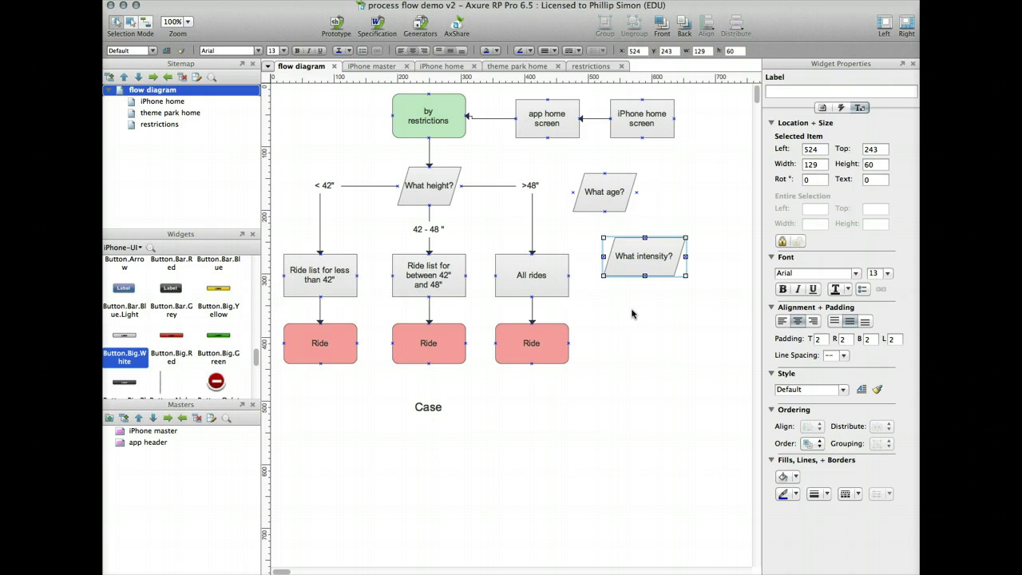
left_click(523, 181)
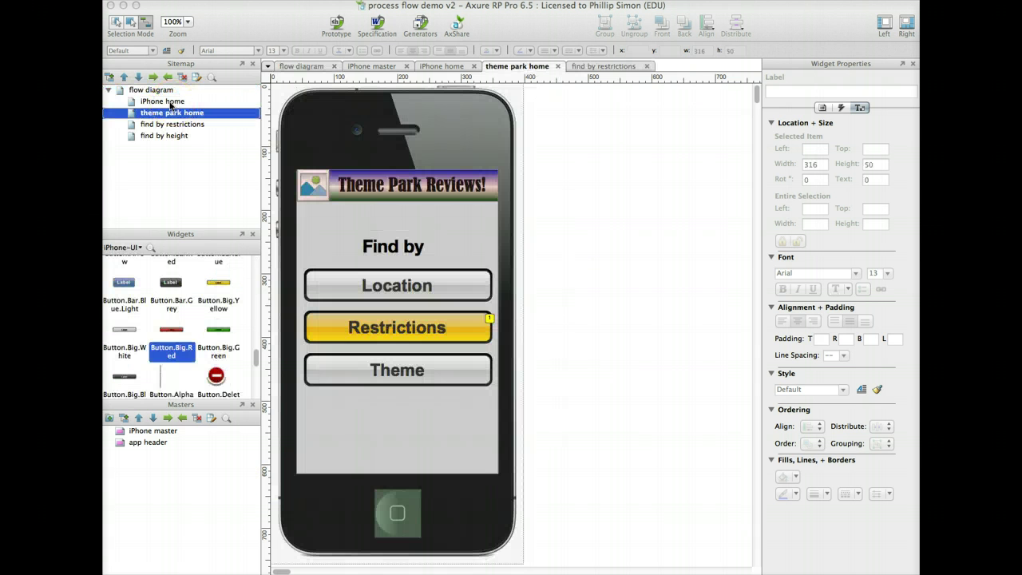
Select the iPhone home page in the Sitemap.
left_click(135, 101)
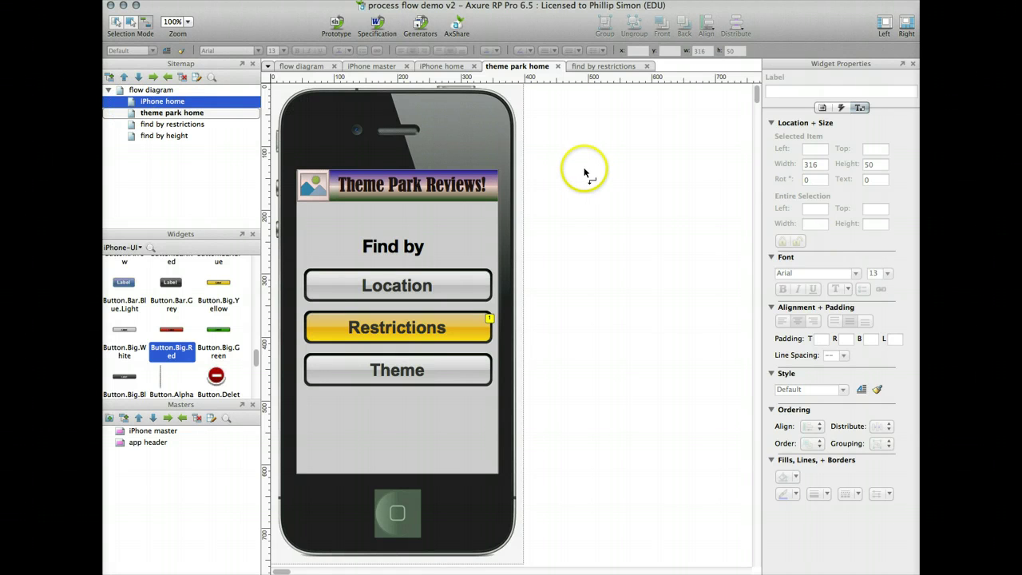
Review the app header master, close it, and open the flow diagram page.
left_click(132, 117)
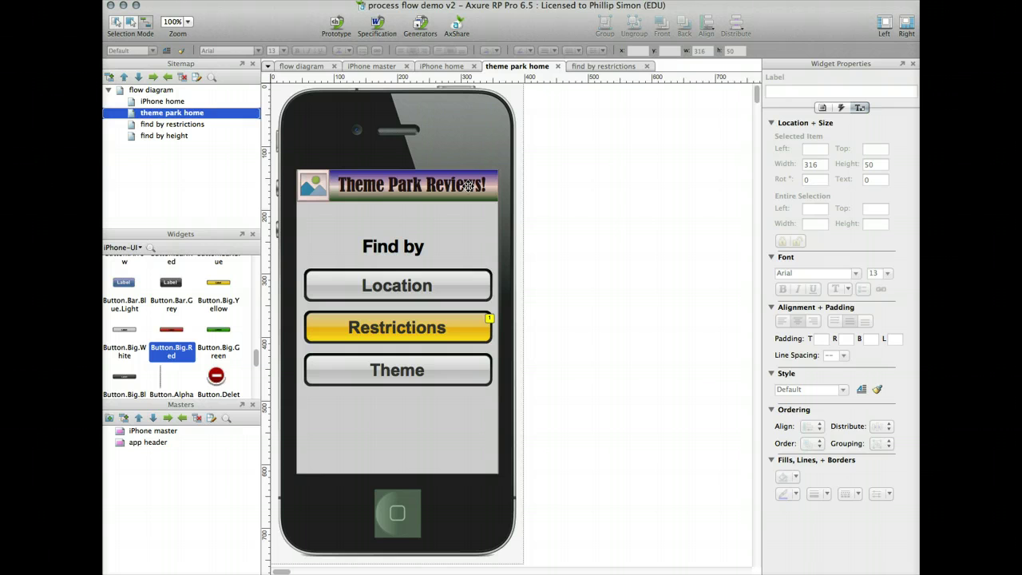
left_click(123, 444)
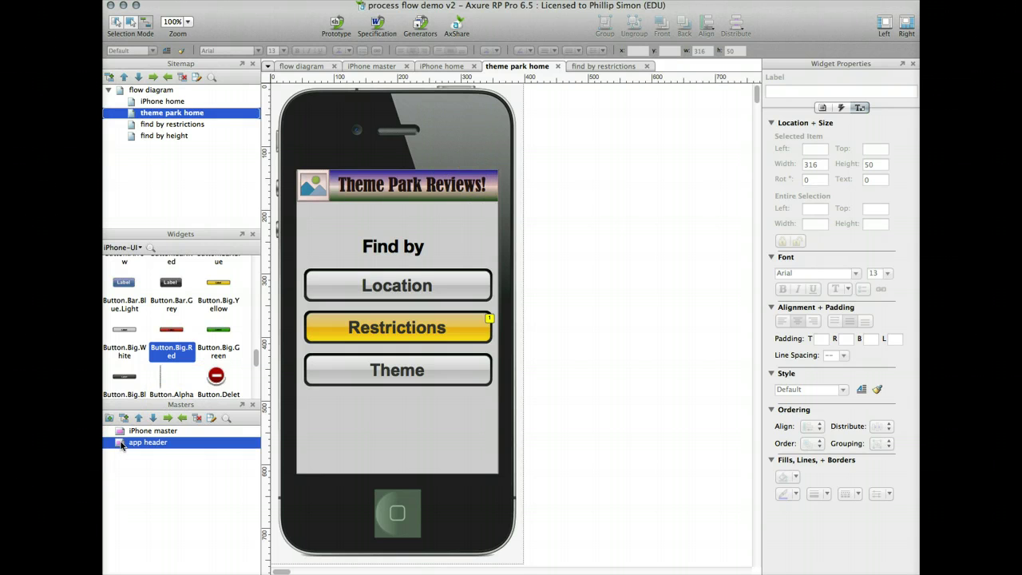
double_click(122, 445)
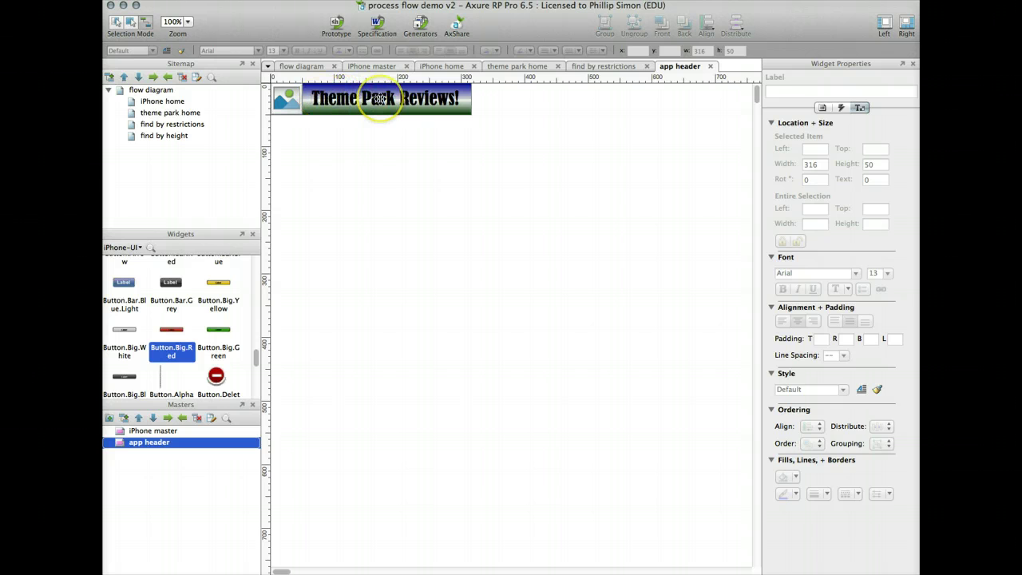
left_click(714, 67)
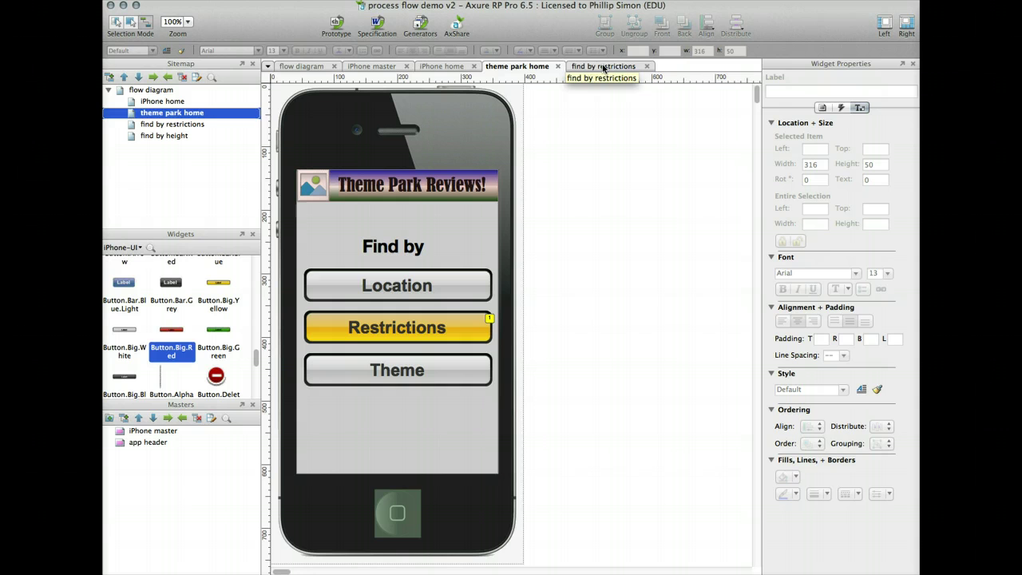
left_click(151, 91)
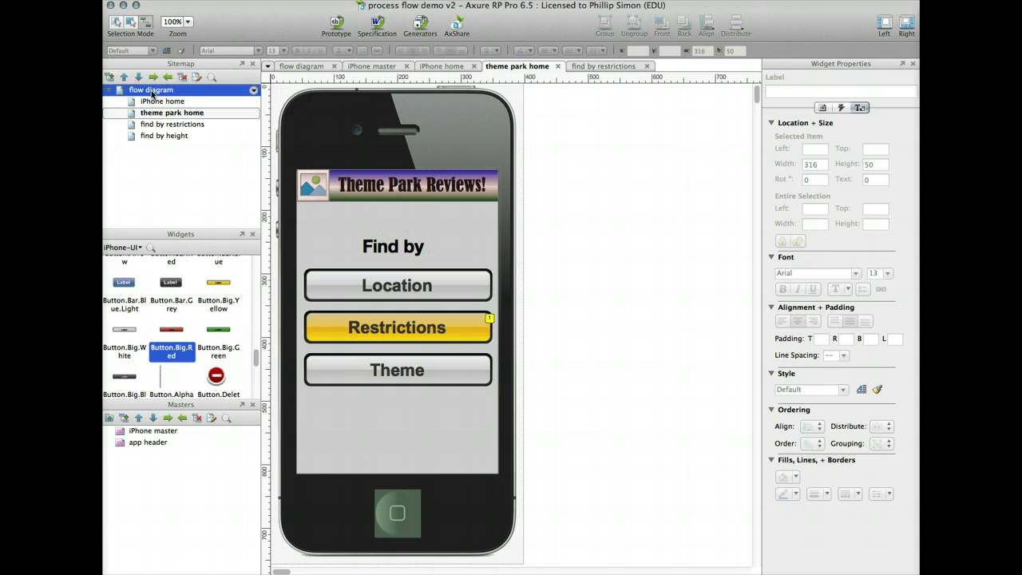
double_click(151, 91)
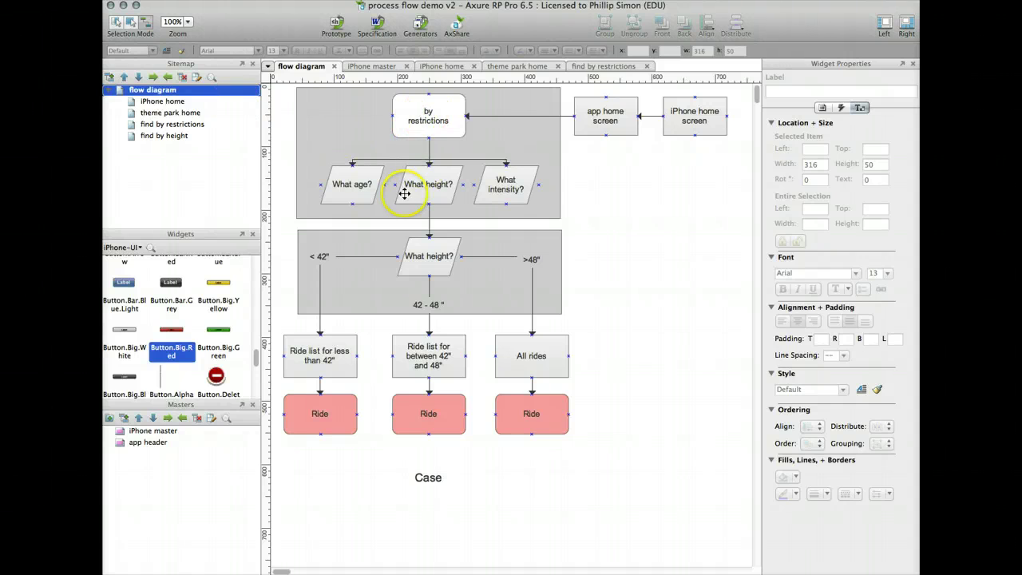
Compare the find by restrictions and theme park home tabs, ending on find by restrictions.
left_click(603, 67)
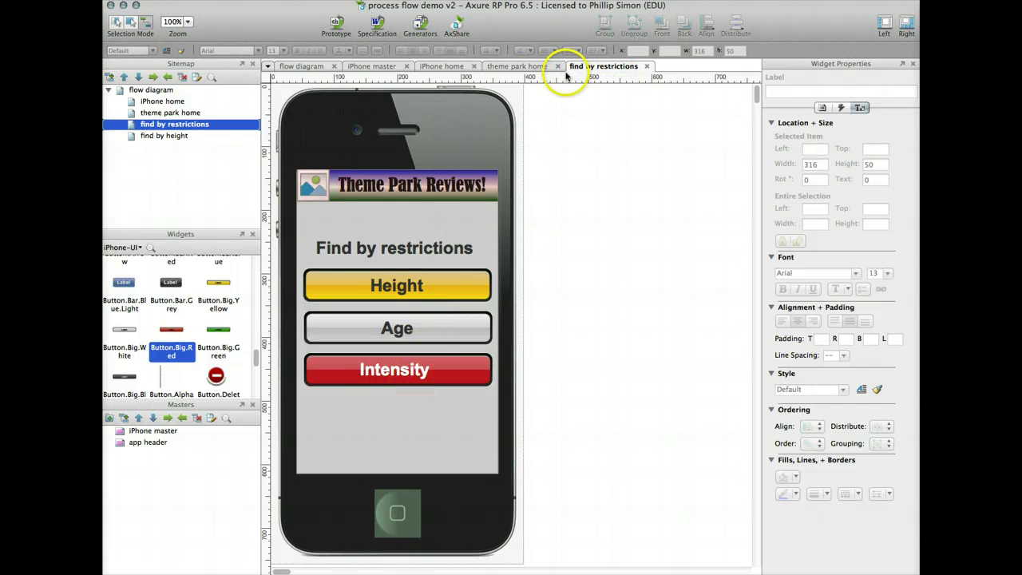
left_click(519, 67)
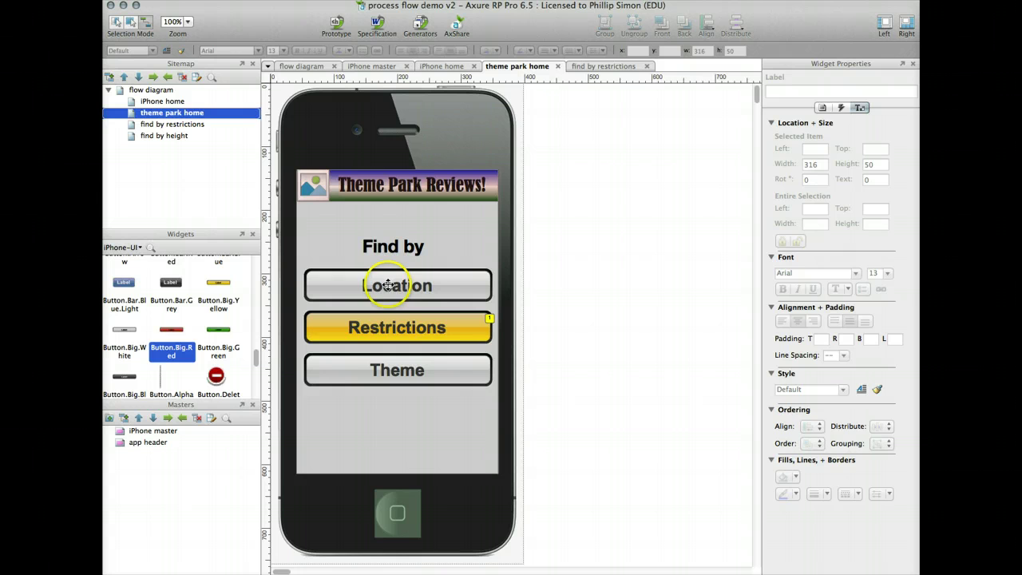
left_click(599, 67)
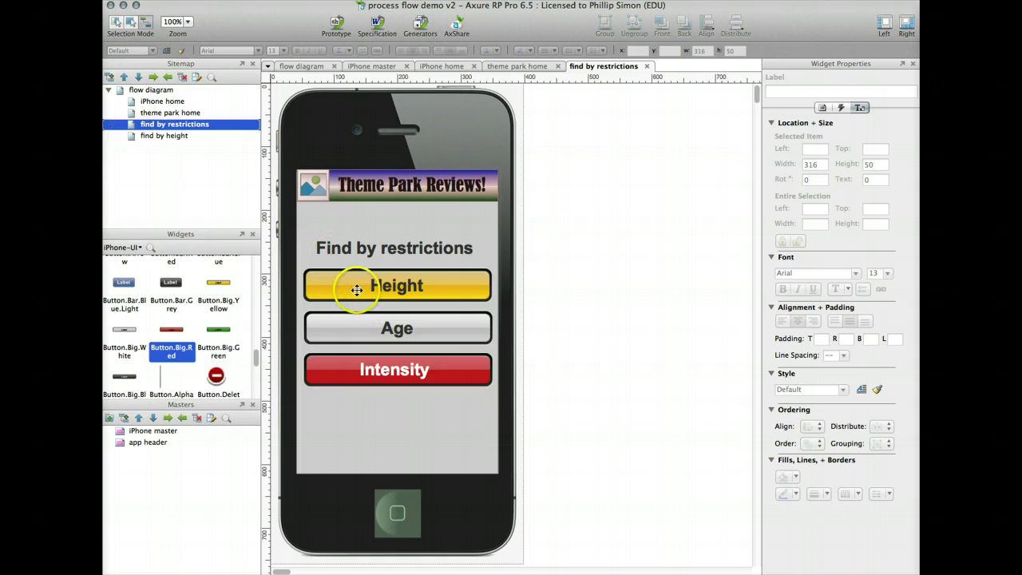
Copy every widget from find by restrictions and paste them onto the find by height page.
double_click(159, 135)
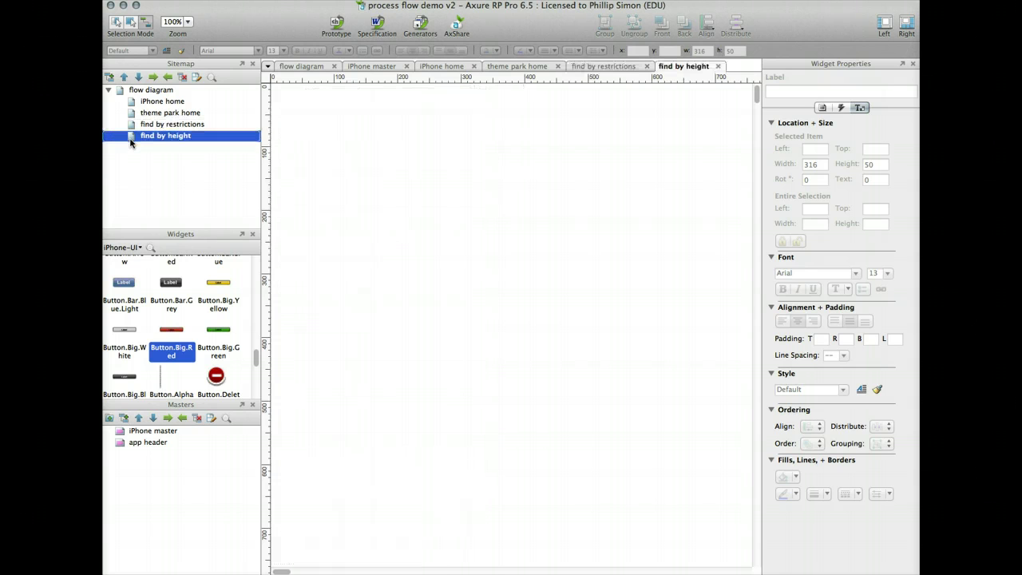
left_click(131, 126)
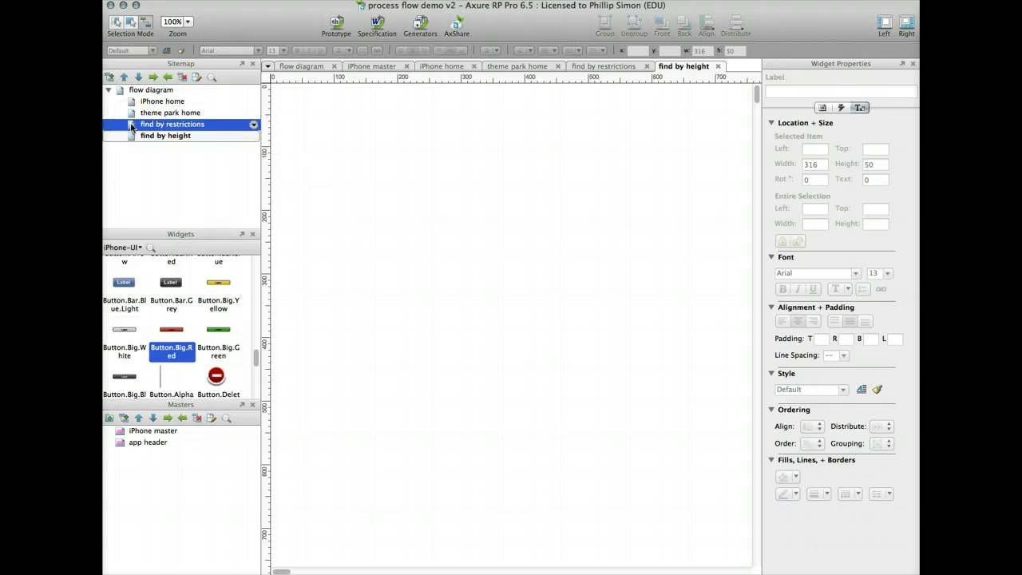
double_click(133, 125)
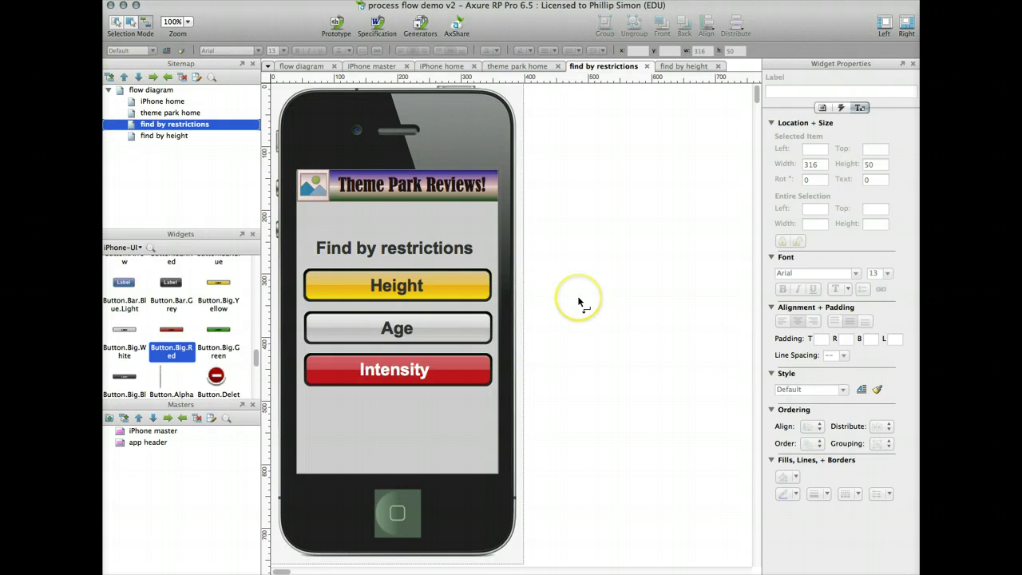
key("super+a")
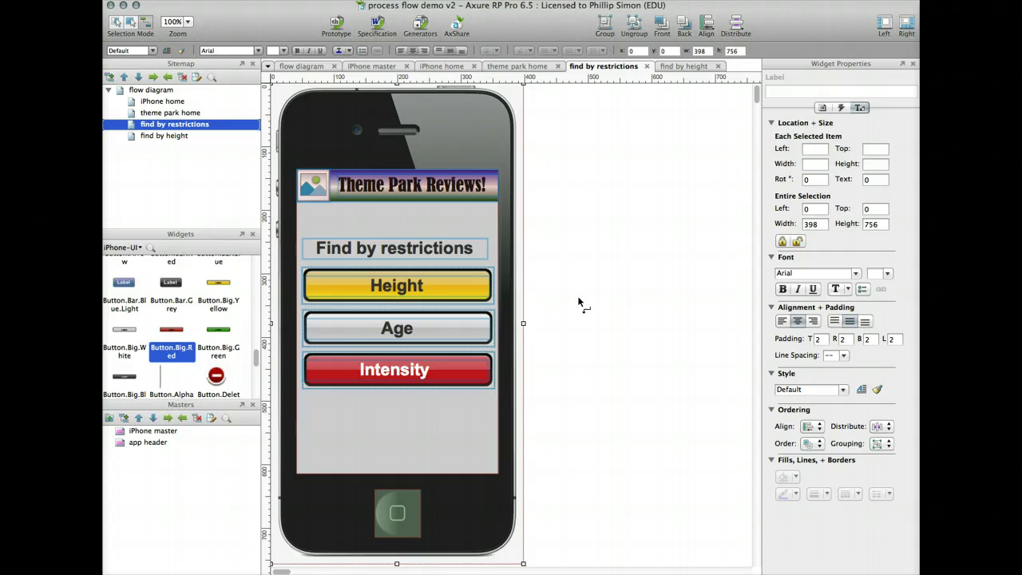
left_click(684, 66)
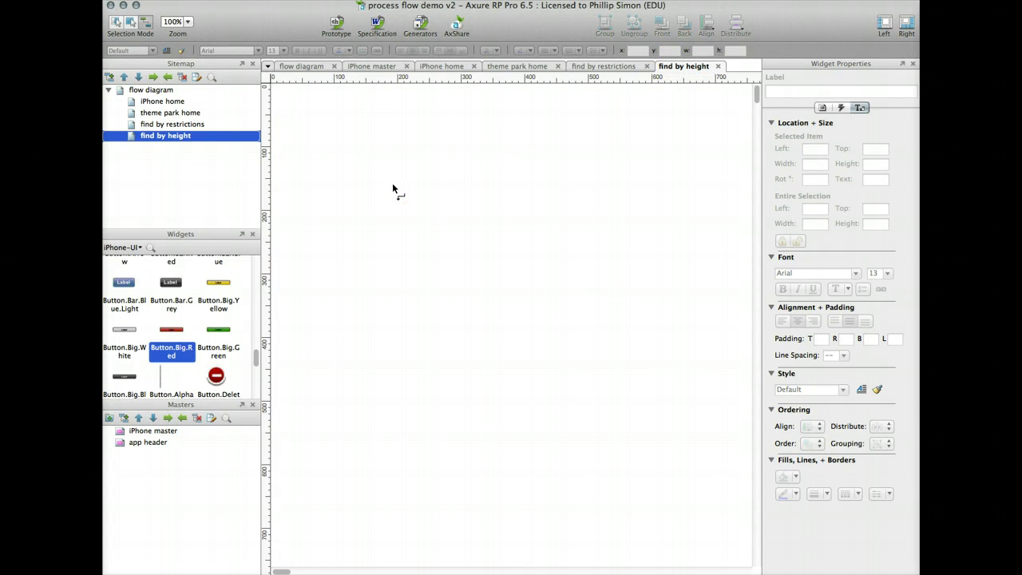
key("super+v")
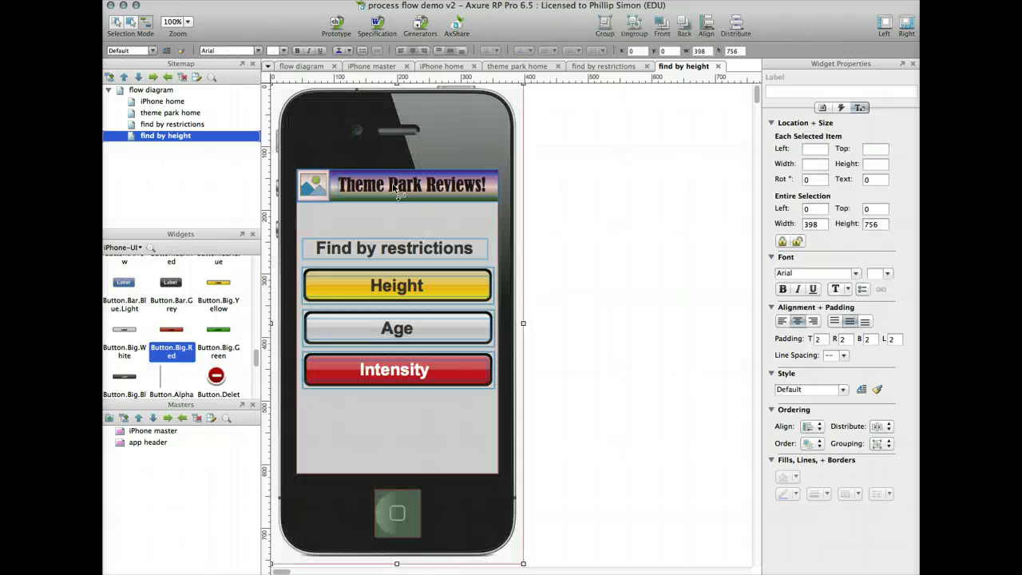
left_click(595, 162)
left_click(609, 66)
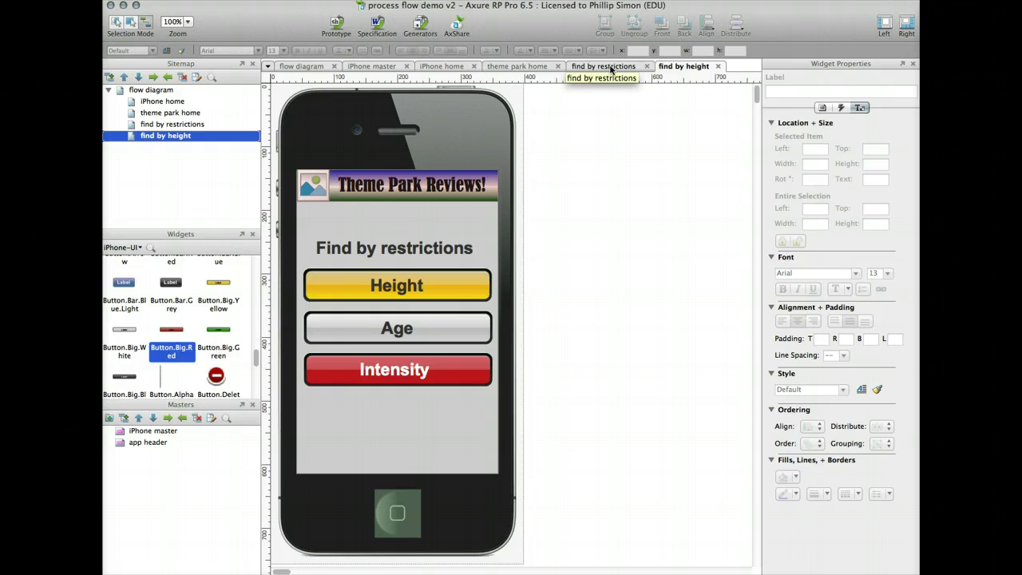
left_click(678, 70)
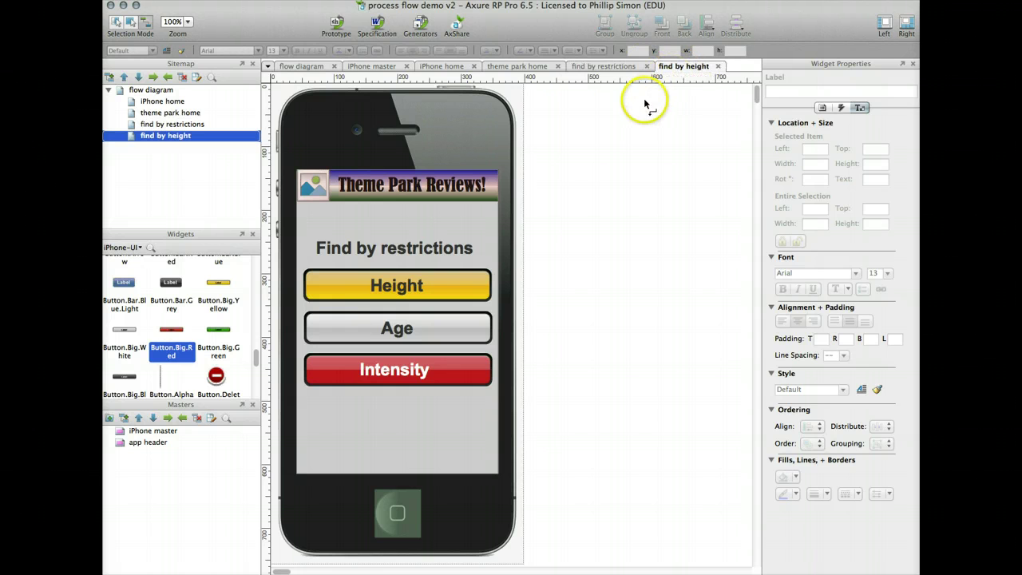
Change the heading text to 'Find by height'.
left_click(424, 250)
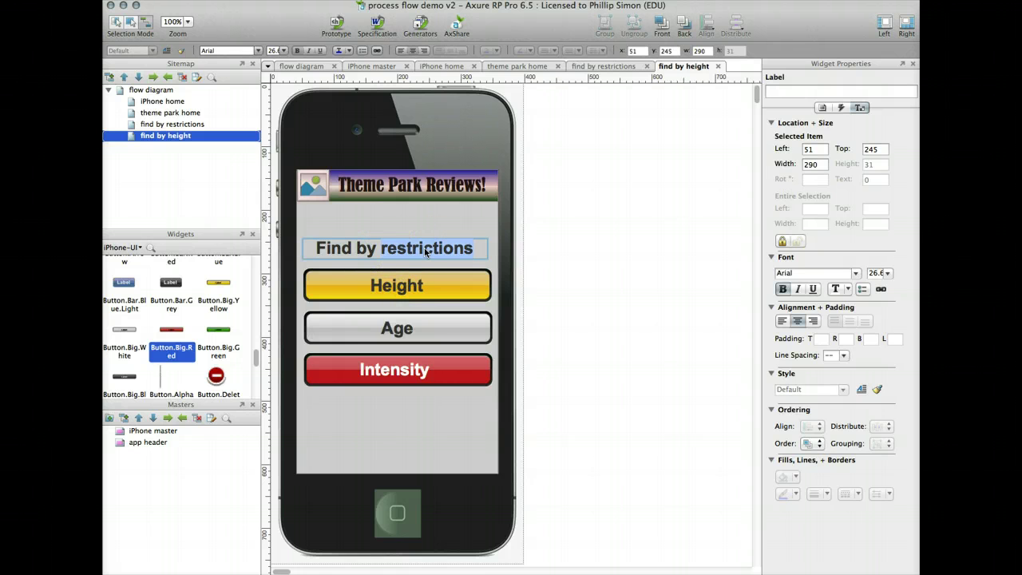
type("height")
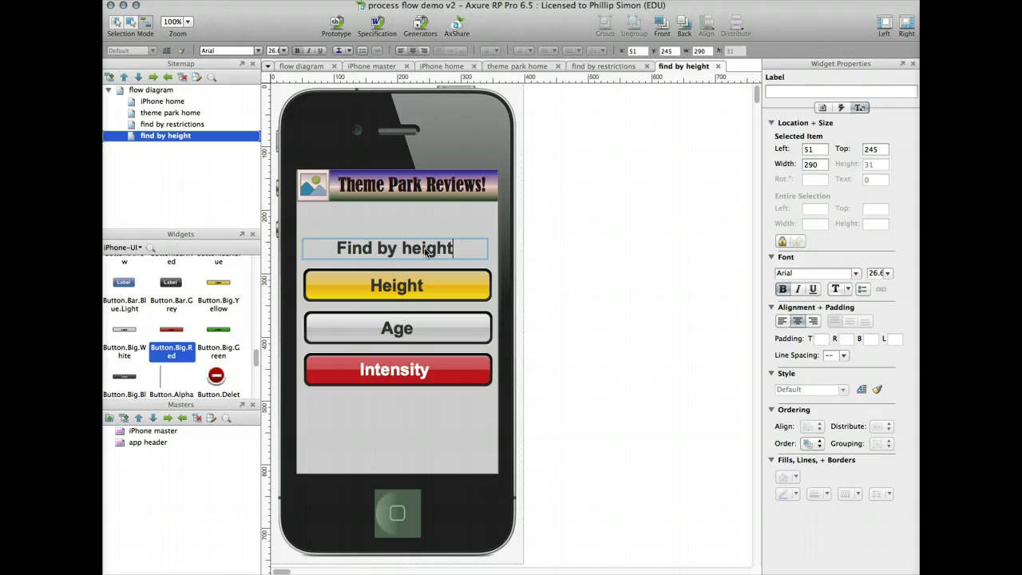
left_click(531, 232)
left_click(531, 232)
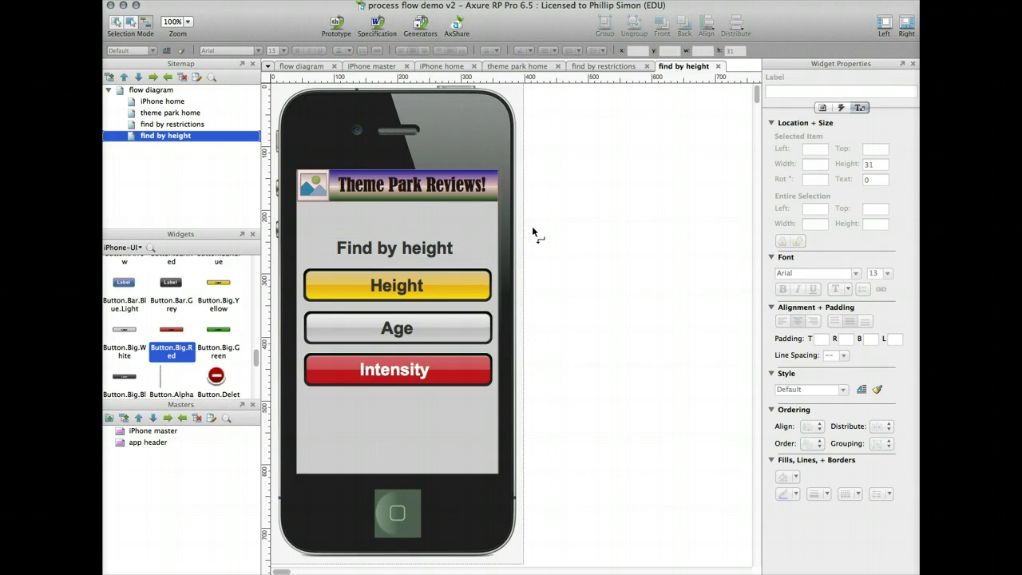
Duplicate the Height button over the Age button and nudge the copy into alignment.
left_click(391, 286)
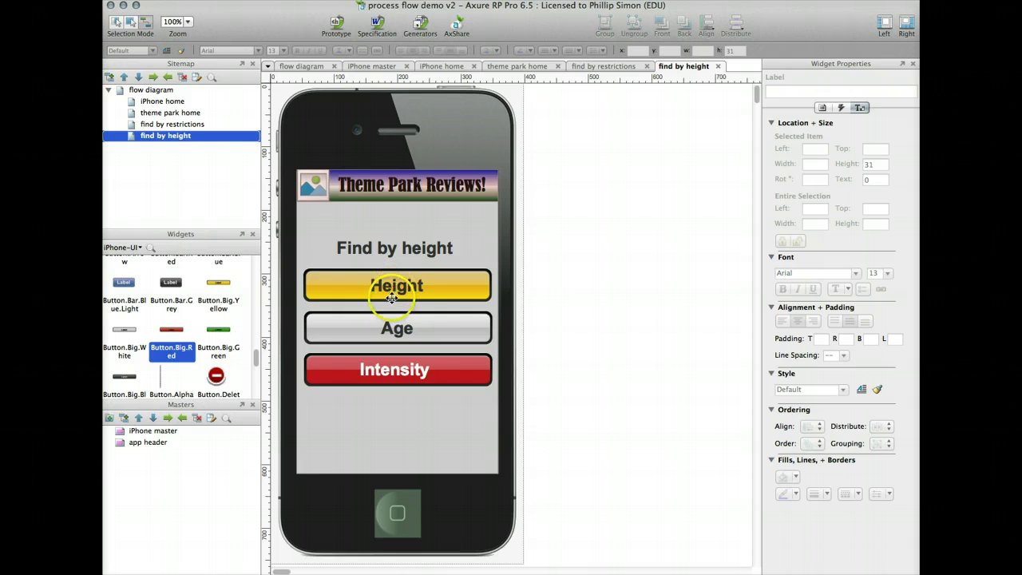
left_click(391, 319)
left_click(397, 285)
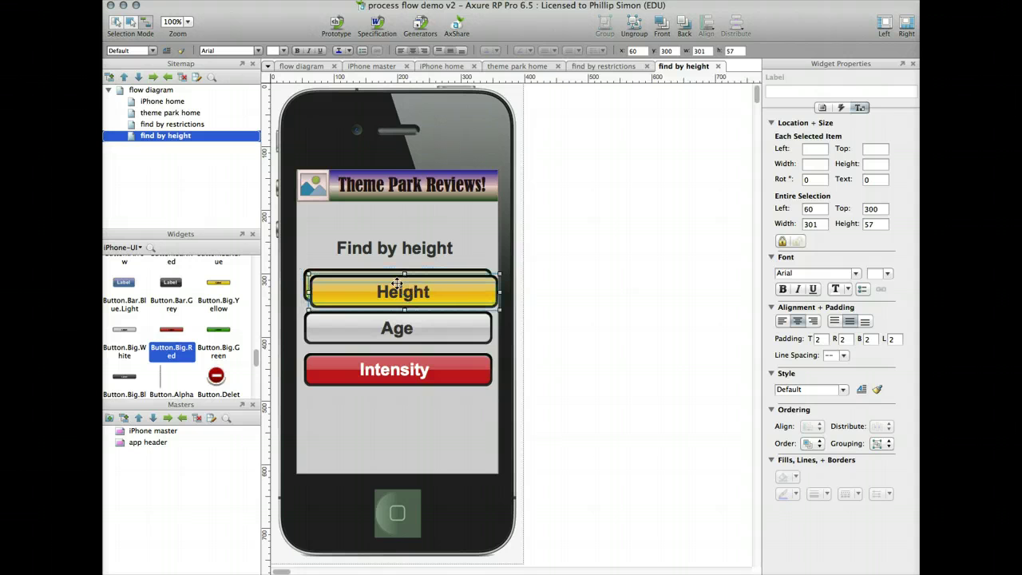
key("ctrl+d")
left_click_drag(397, 288, 400, 322)
key("Left")
key("Left")
key("Left")
key("Left")
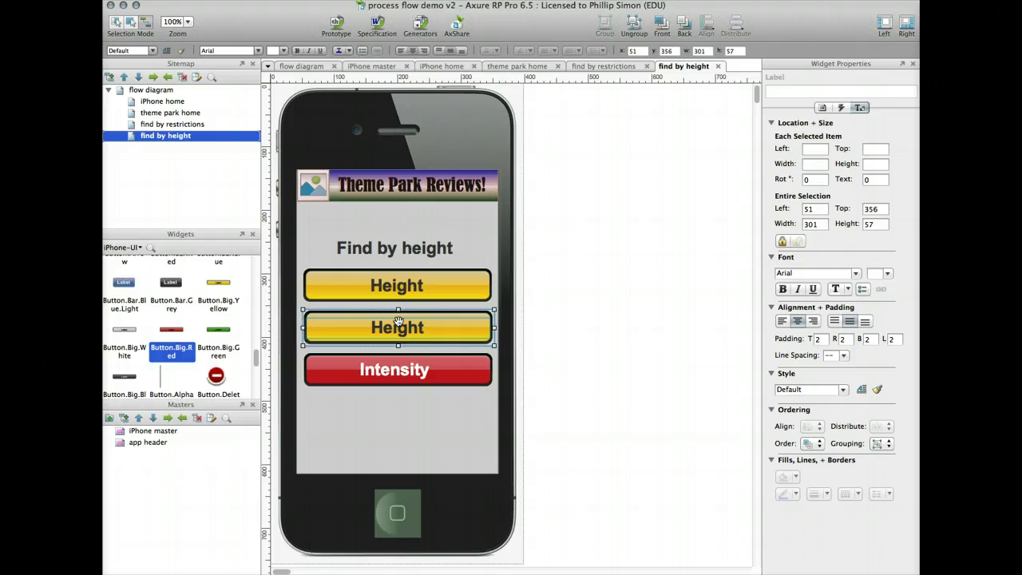
key("Down")
key("Up")
key("Down")
left_click(429, 329)
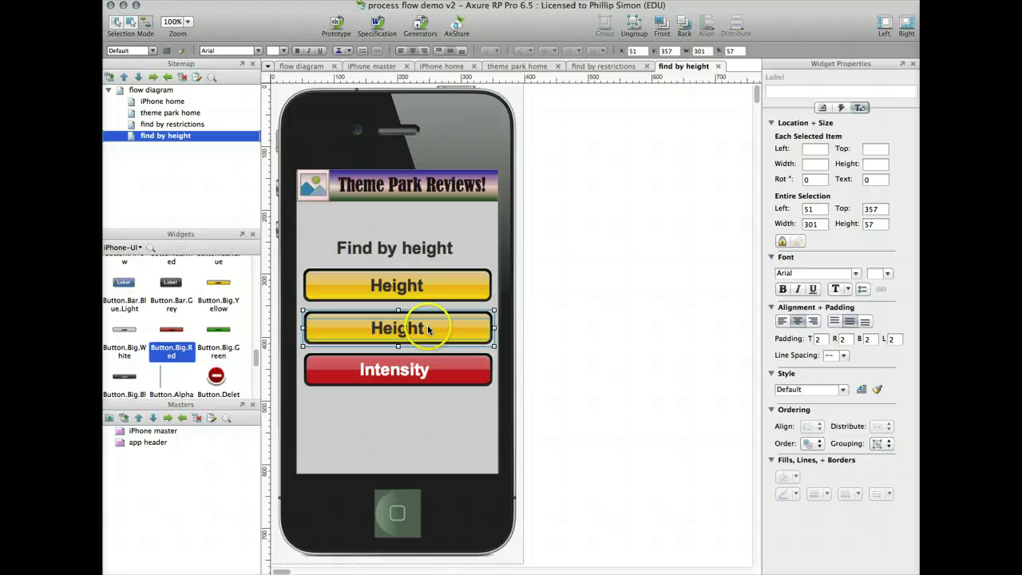
key("Left")
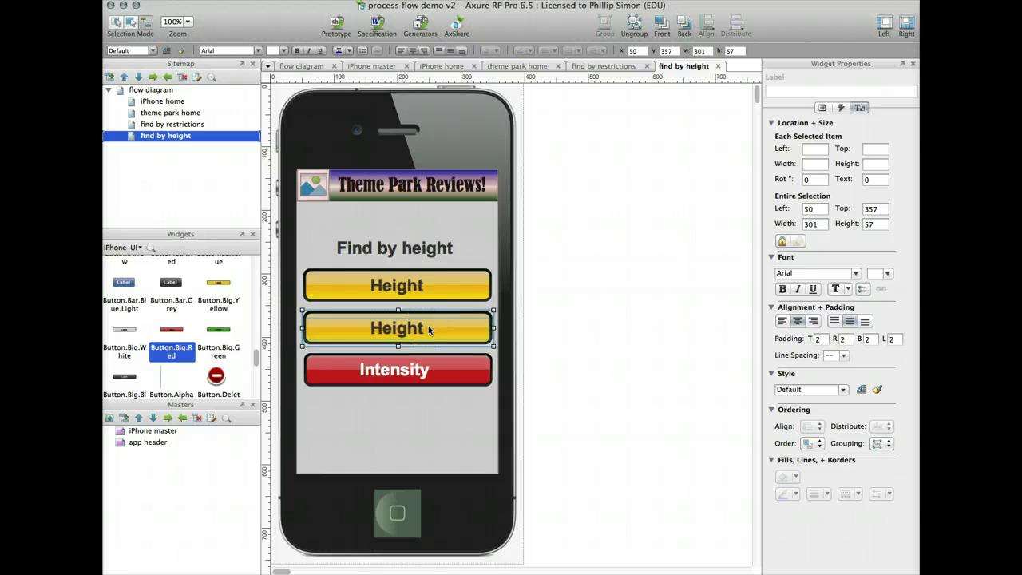
left_click(431, 337)
Place a third Height button copy over the Intensity button.
left_click_drag(403, 329, 415, 298)
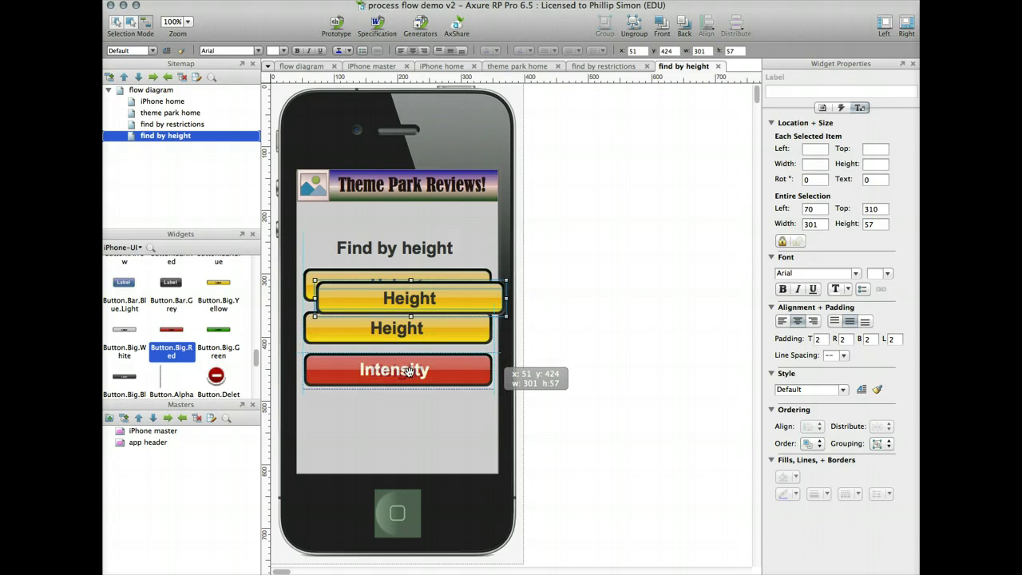
left_click_drag(408, 372, 407, 370)
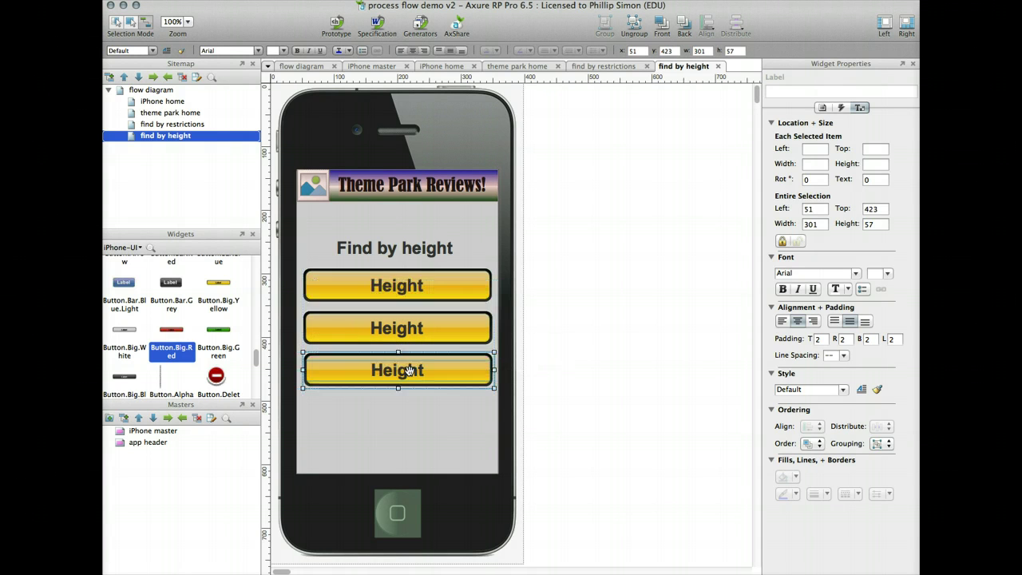
left_click(406, 417)
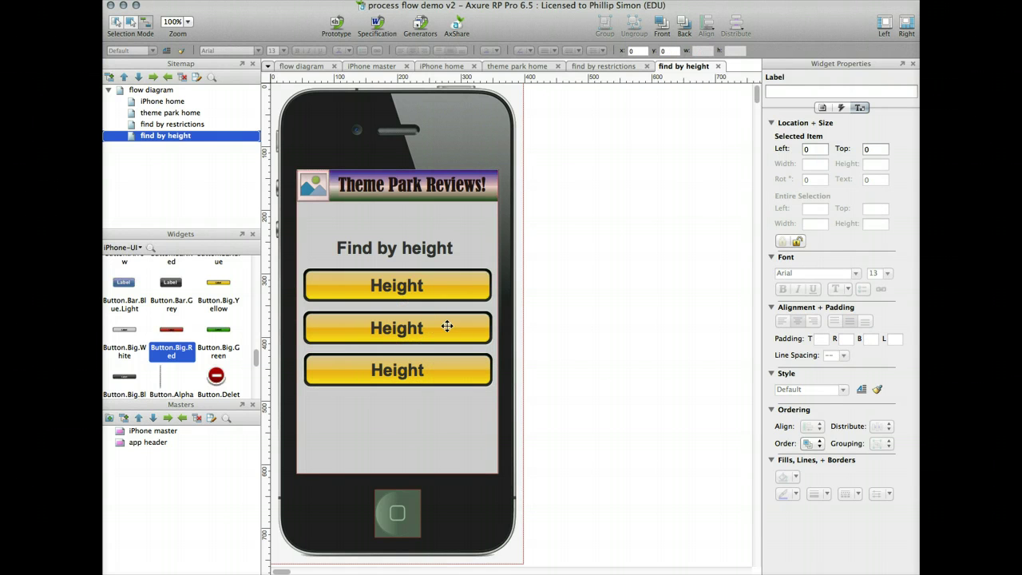
Drag the second and third Height buttons into a column aligned with the first.
left_click(445, 329)
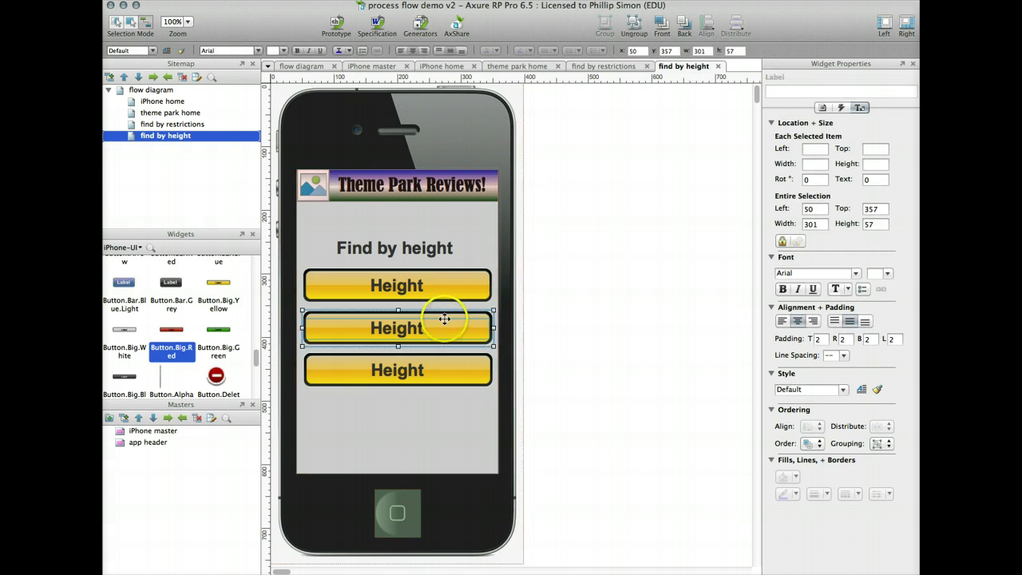
left_click_drag(444, 320, 369, 345)
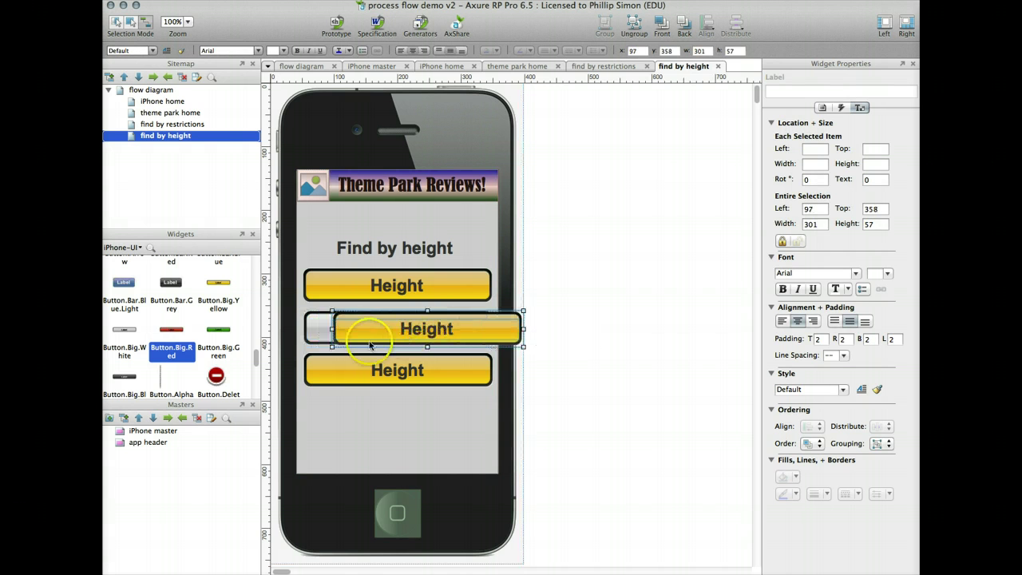
left_click(315, 326)
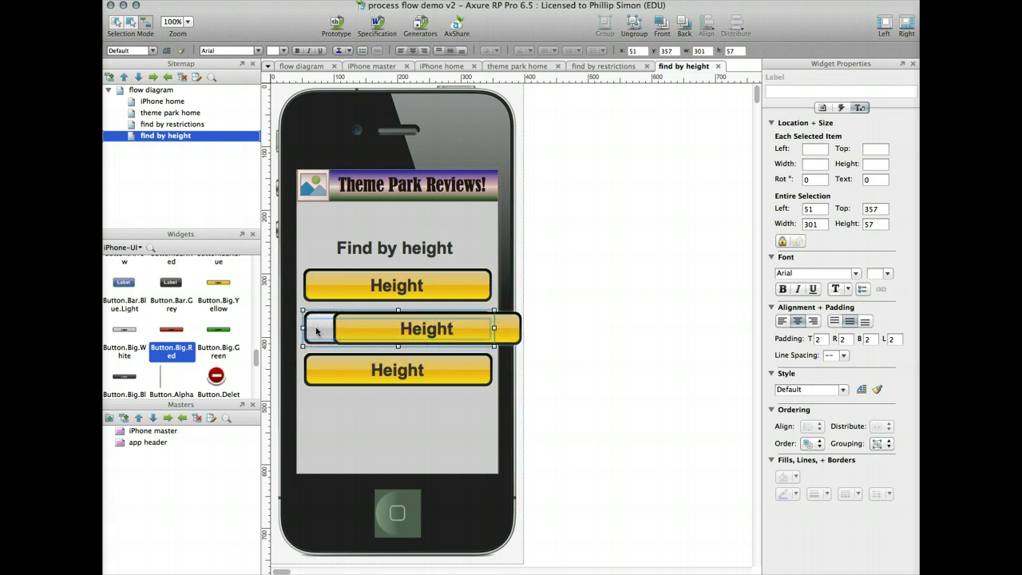
left_click(357, 362)
left_click_drag(389, 360, 425, 360)
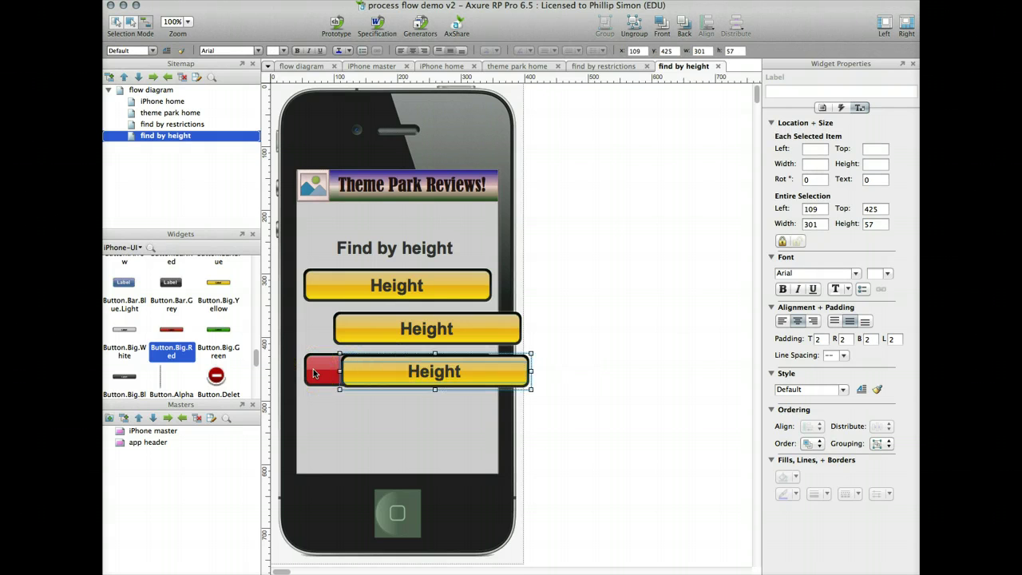
left_click(385, 328)
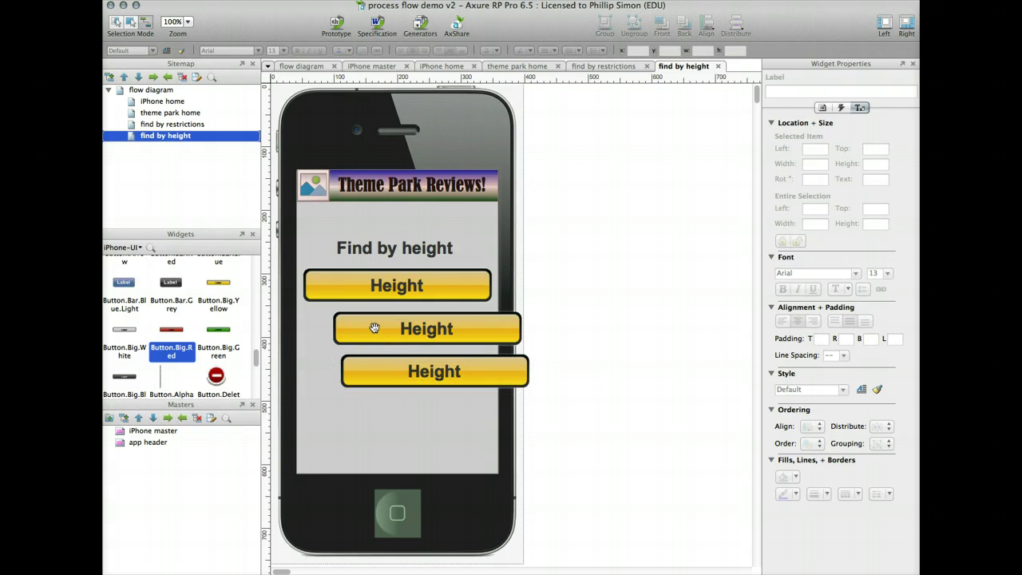
left_click_drag(374, 328, 357, 328)
left_click_drag(388, 369, 354, 366)
left_click_drag(359, 329, 360, 330)
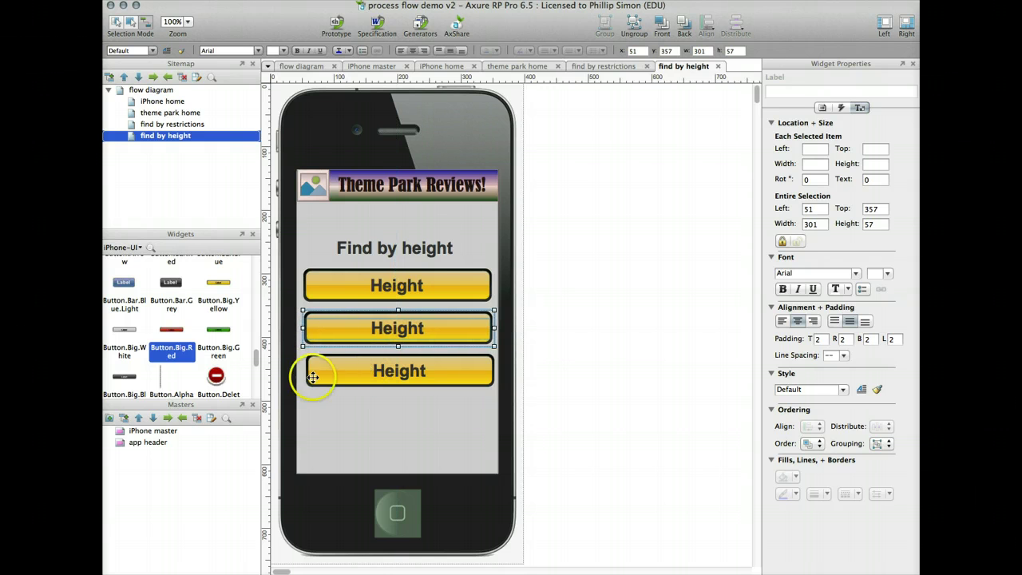
left_click(343, 369)
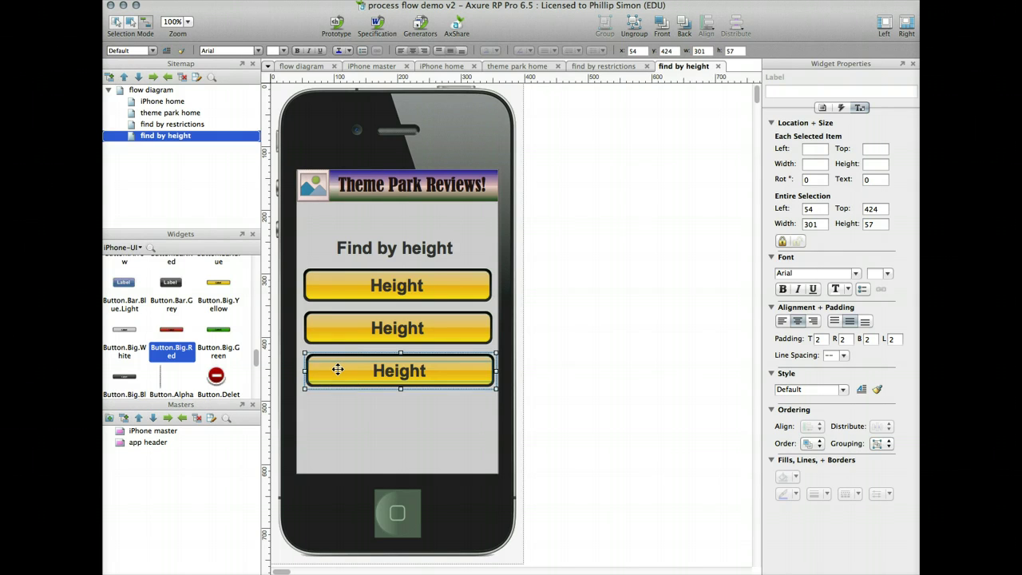
left_click_drag(338, 369, 329, 369)
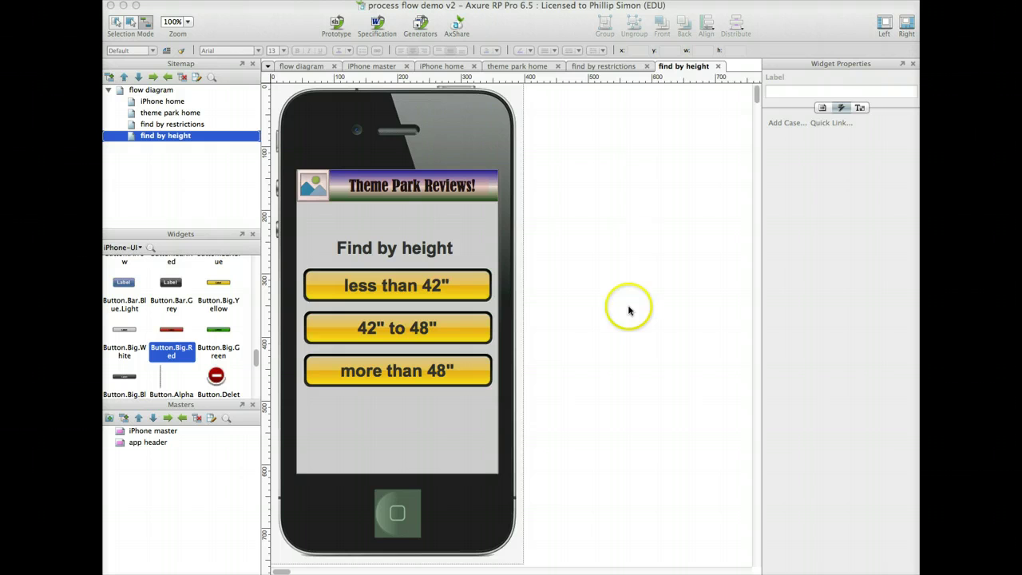
left_click(638, 250)
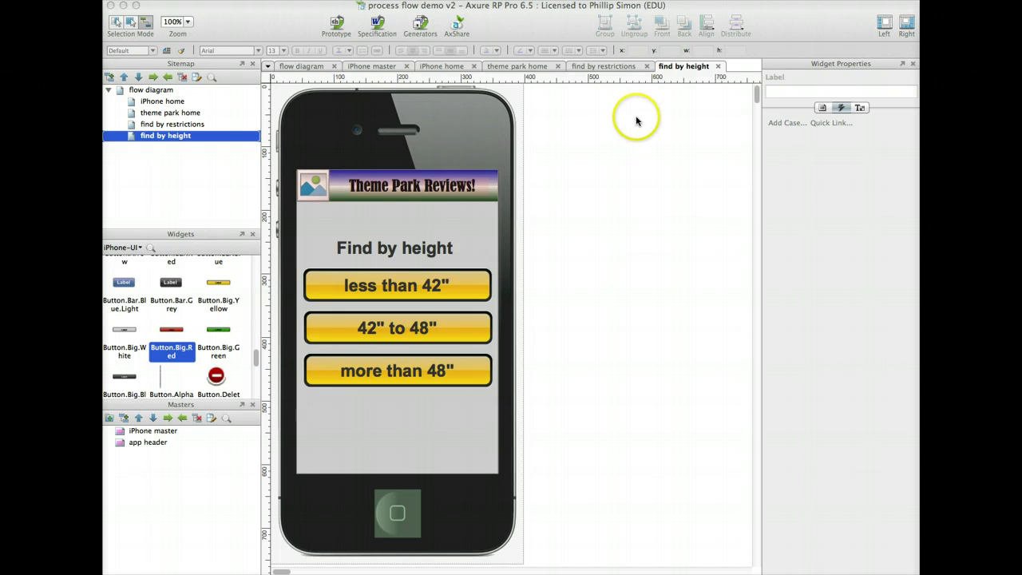
On the find by restrictions page, select the Height button's shape.
left_click(605, 67)
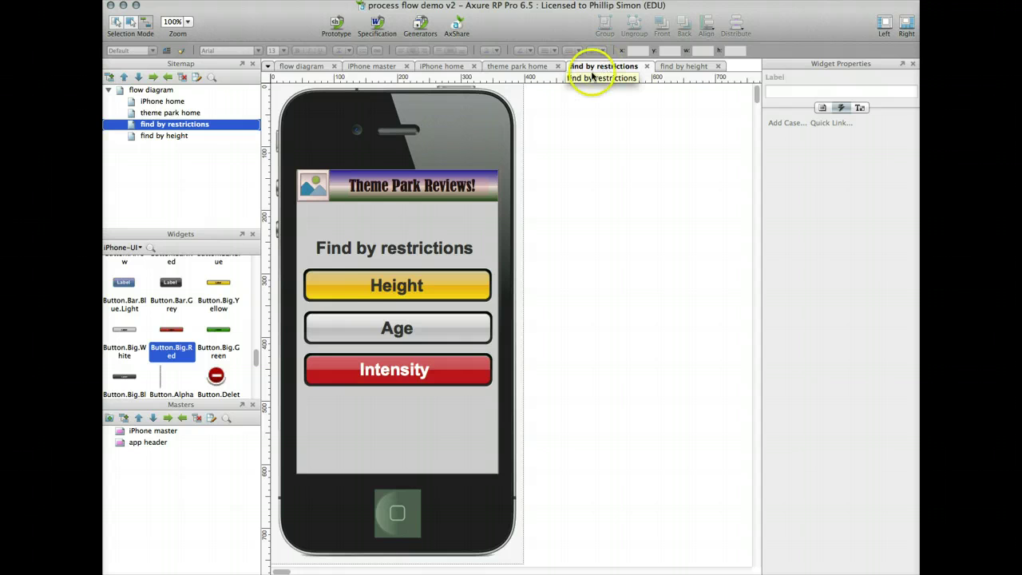
left_click(361, 286)
left_click(366, 273)
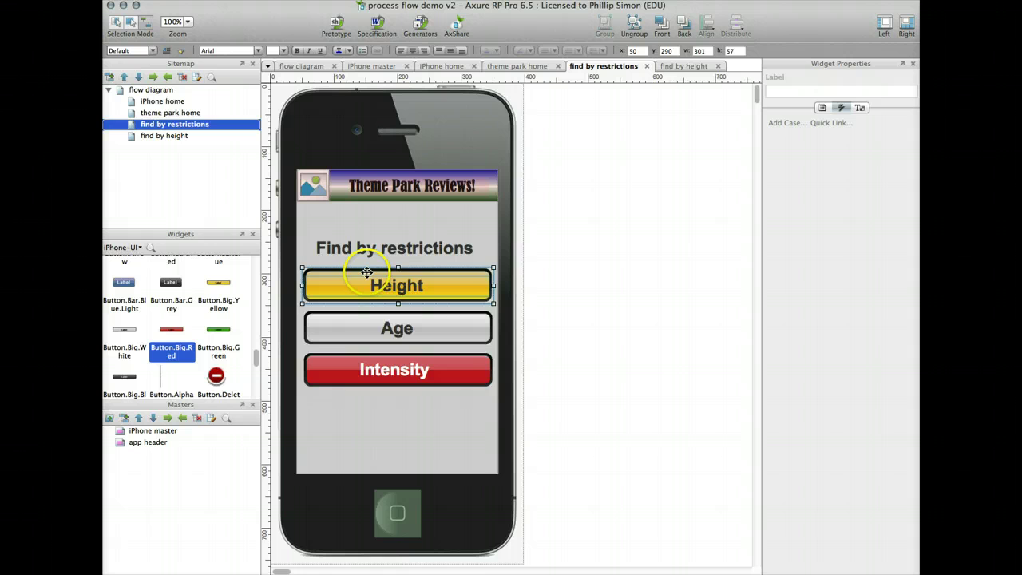
left_click(361, 276)
left_click(343, 269)
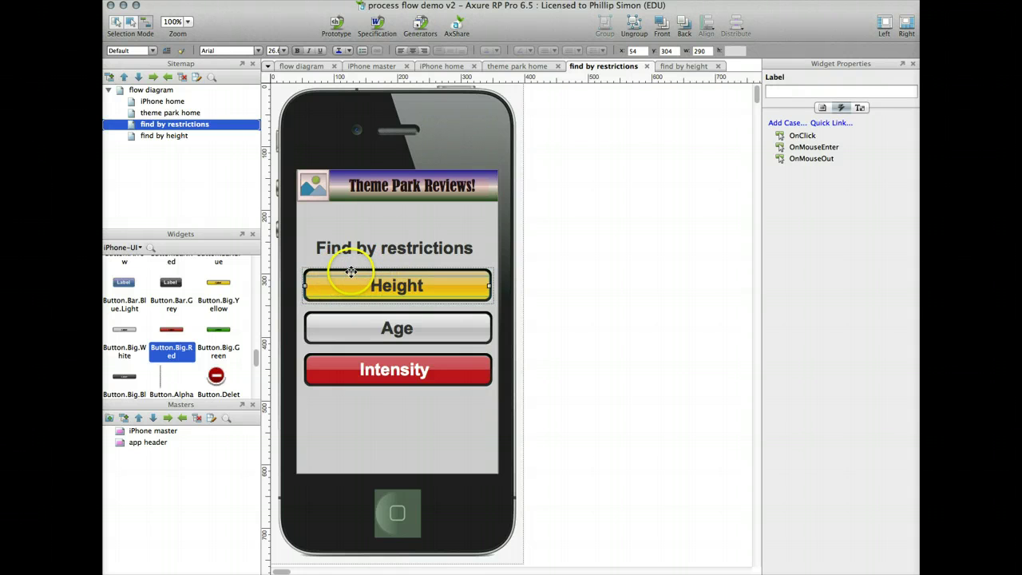
From the Wireframe library, lay a 290 by 50 image map region over the Height button.
left_click(143, 248)
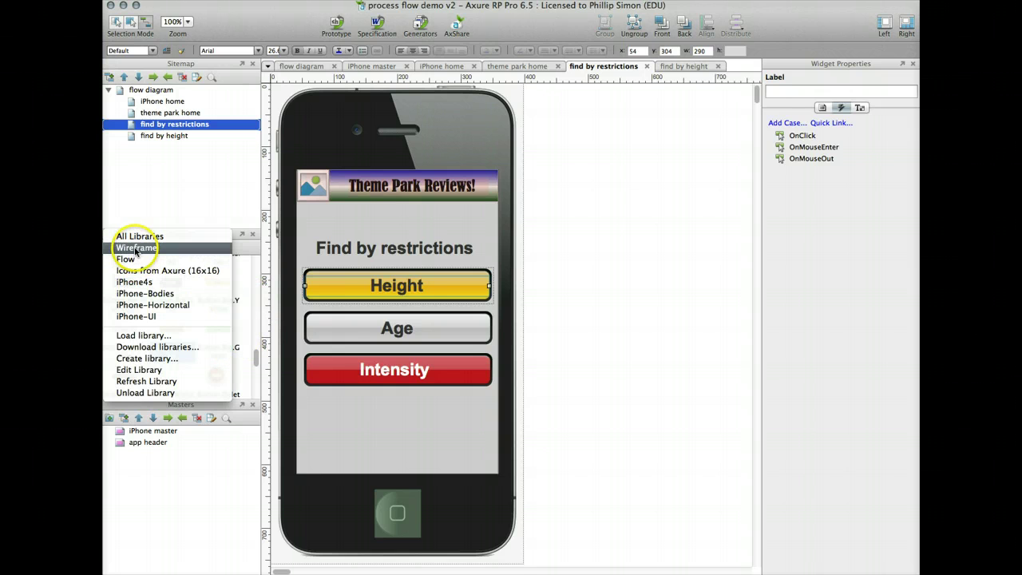
left_click(137, 249)
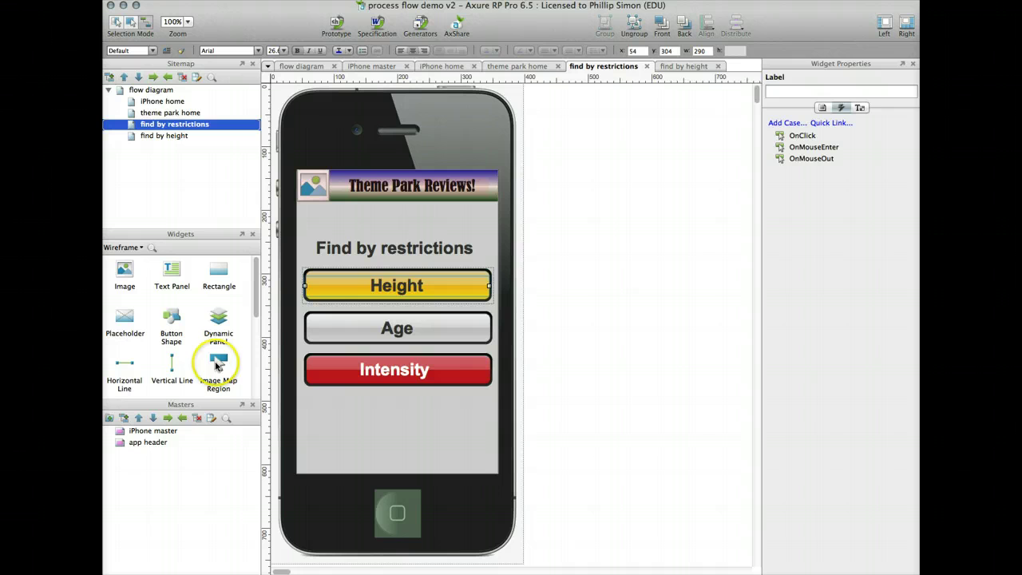
left_click_drag(217, 365, 488, 286)
left_click(331, 282)
left_click_drag(397, 304, 407, 285)
left_click(405, 287)
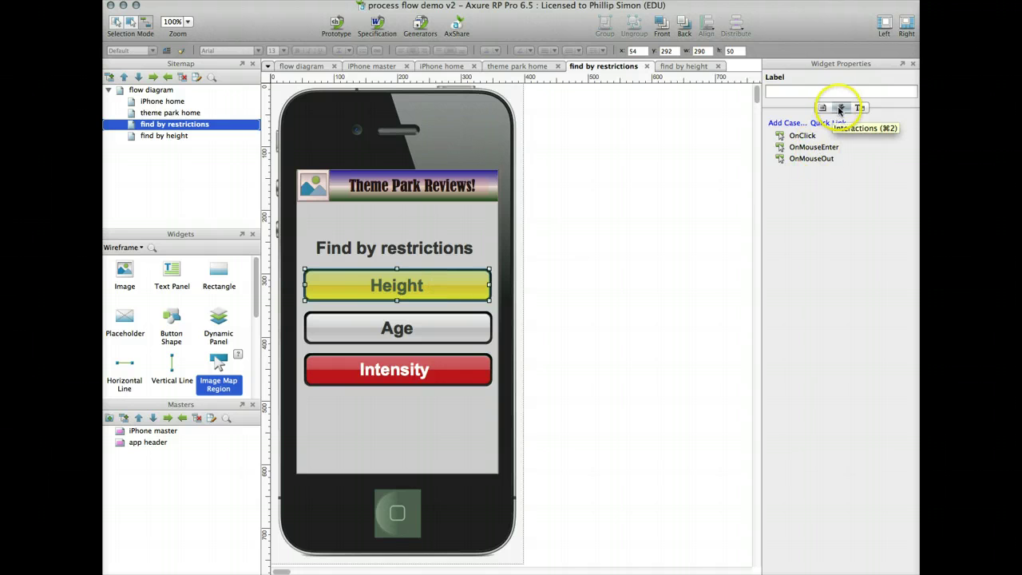
Link the Height hotspot to find by height in the current window, then generate the browser prototype.
double_click(791, 137)
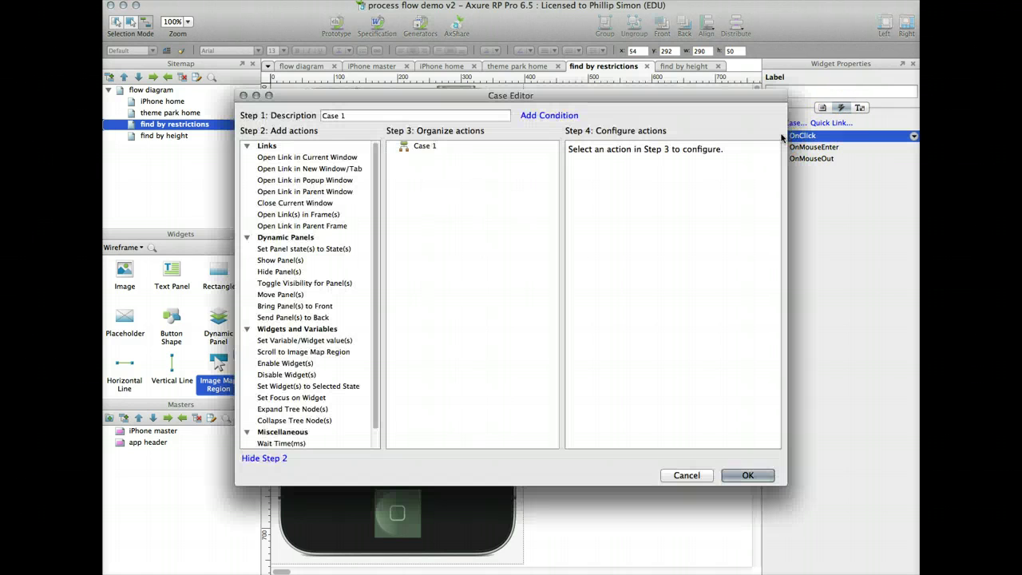
left_click(307, 157)
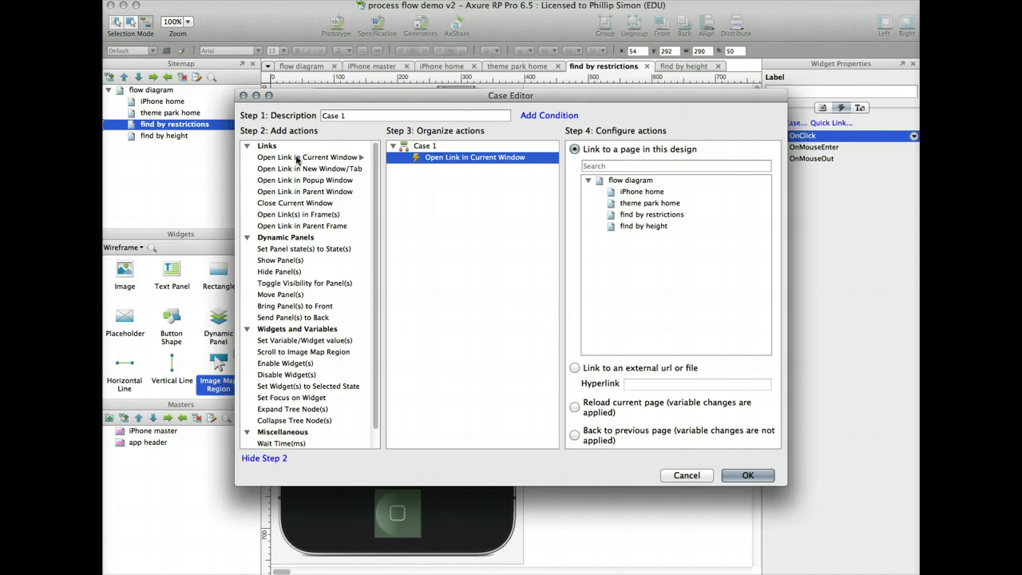
left_click(619, 226)
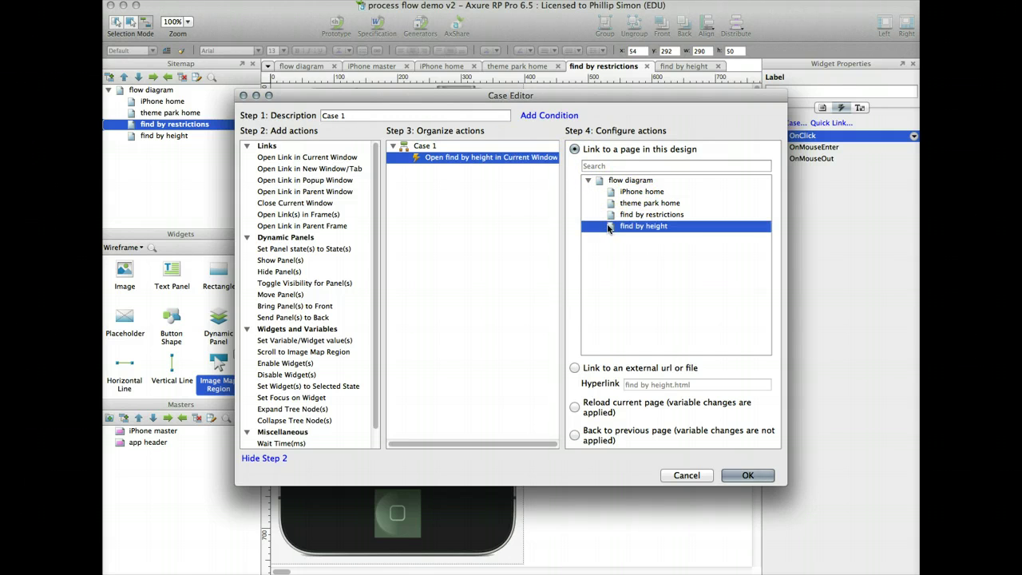
left_click(746, 476)
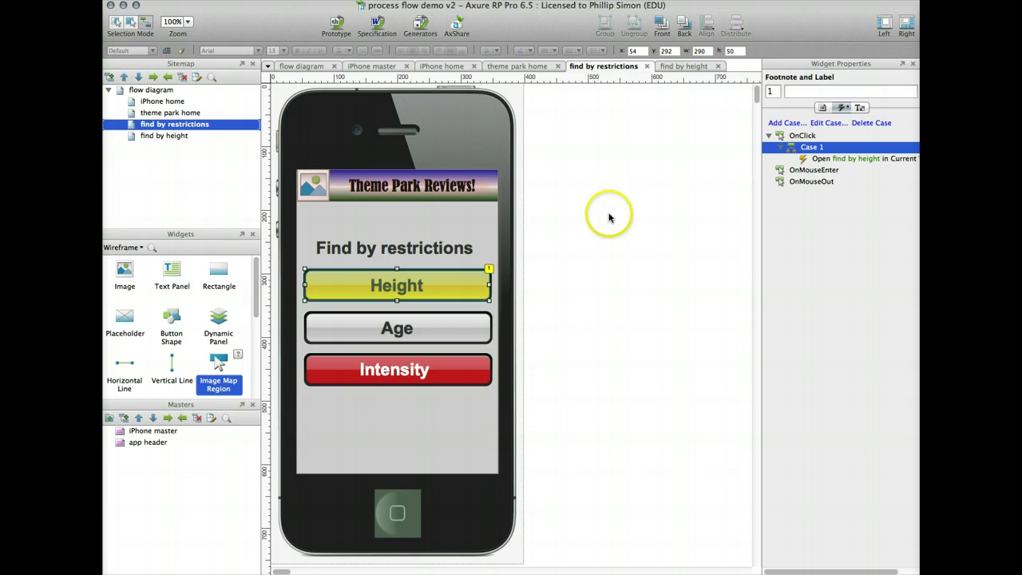
left_click(336, 24)
left_click(671, 475)
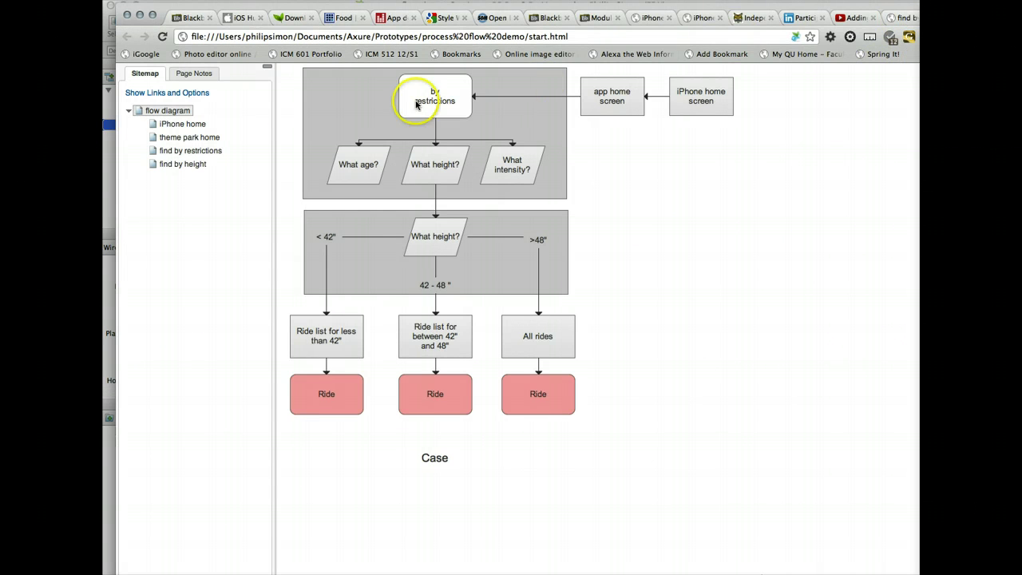
Walk the prototype from iPhone home through TPR Games and Restrictions to Height.
left_click(154, 127)
left_click(413, 271)
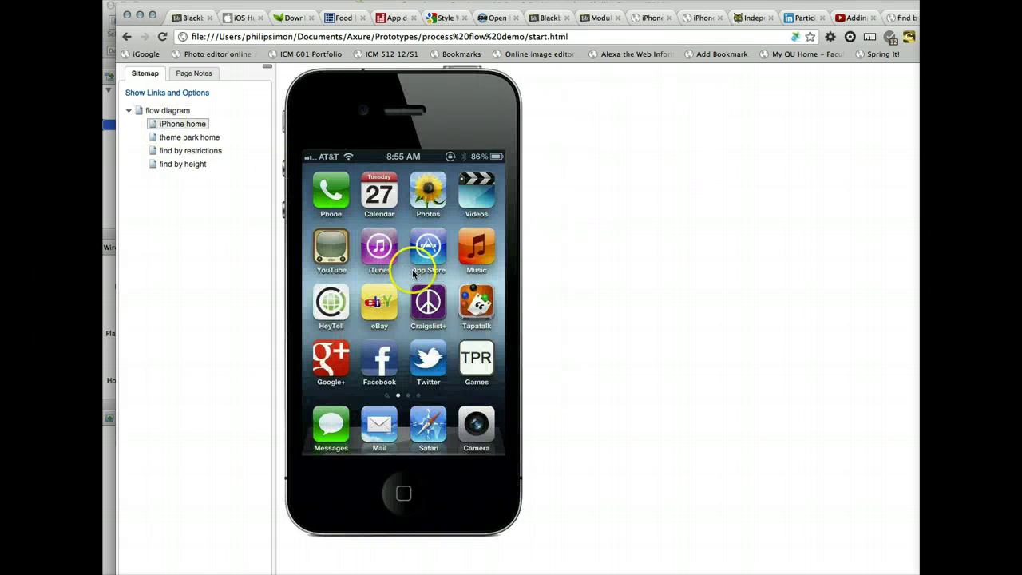
left_click(478, 363)
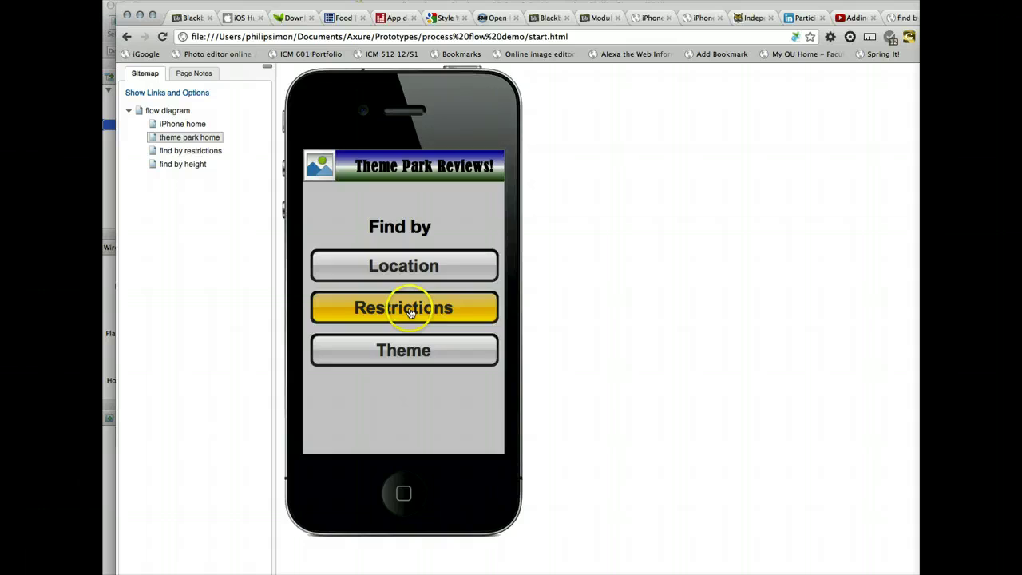
left_click(411, 309)
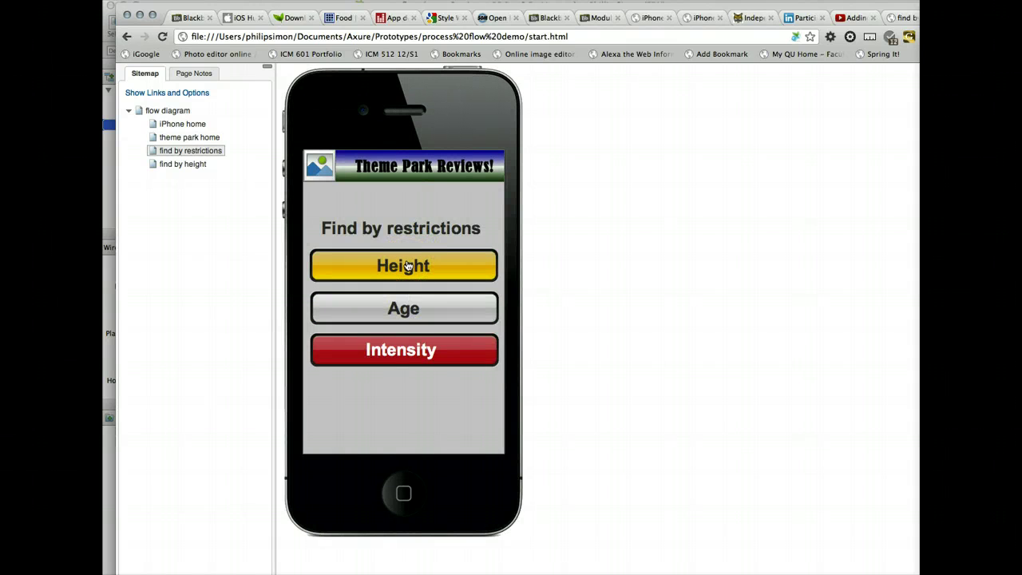
left_click(406, 266)
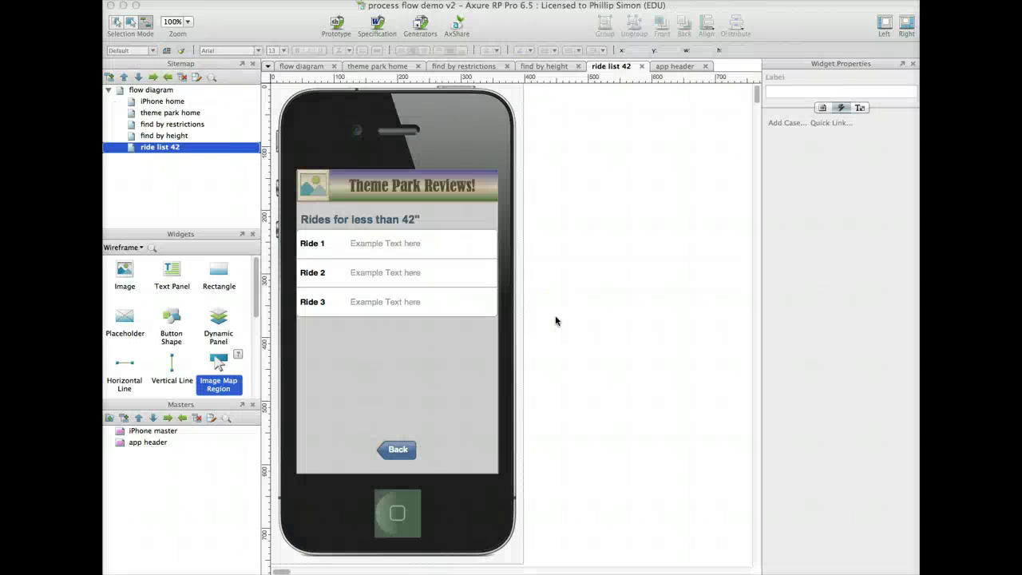
Switch the editor canvas back to the find by height page.
left_click_drag(571, 310, 414, 311)
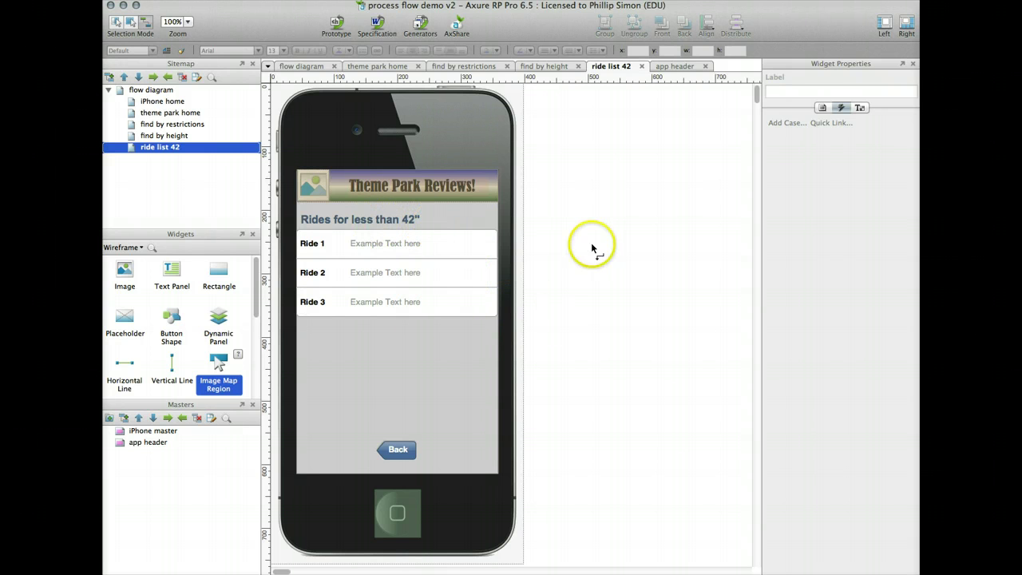
left_click(556, 67)
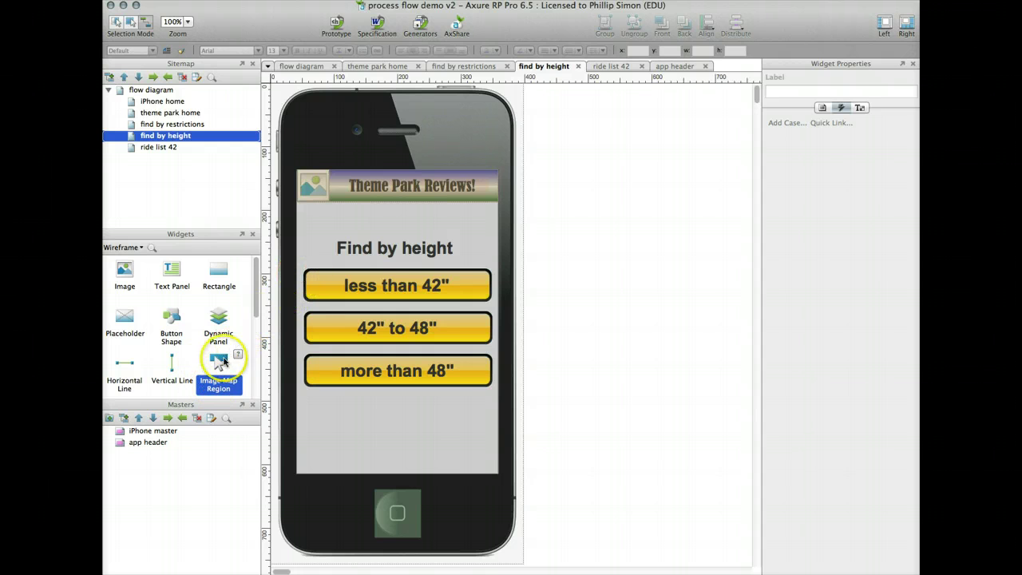
Cover the less than 42" button with a hotspot that opens ride list 42 in the current window.
left_click_drag(218, 369, 300, 284)
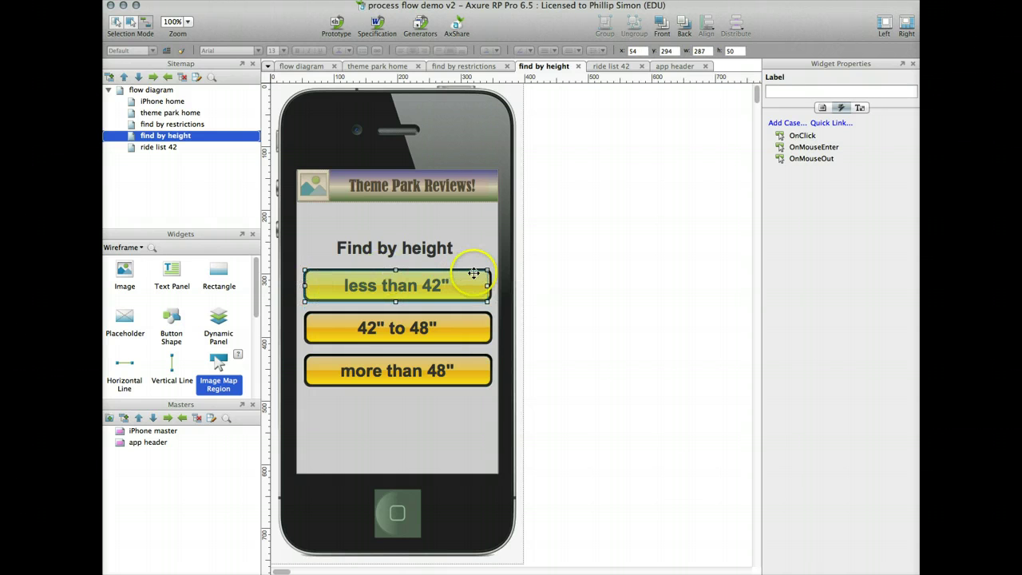
left_click_drag(484, 284, 489, 285)
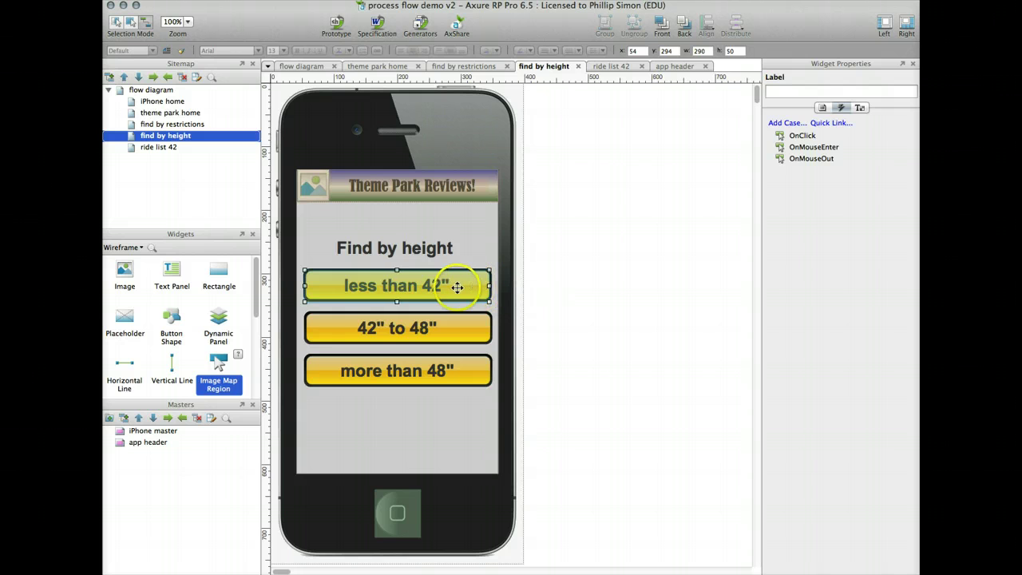
double_click(811, 136)
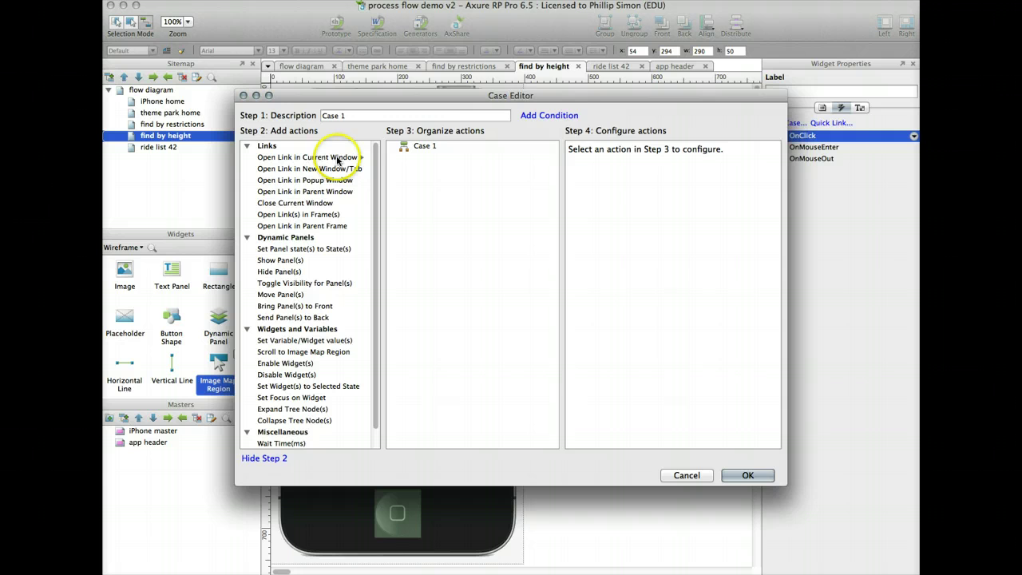
left_click(306, 158)
left_click(631, 238)
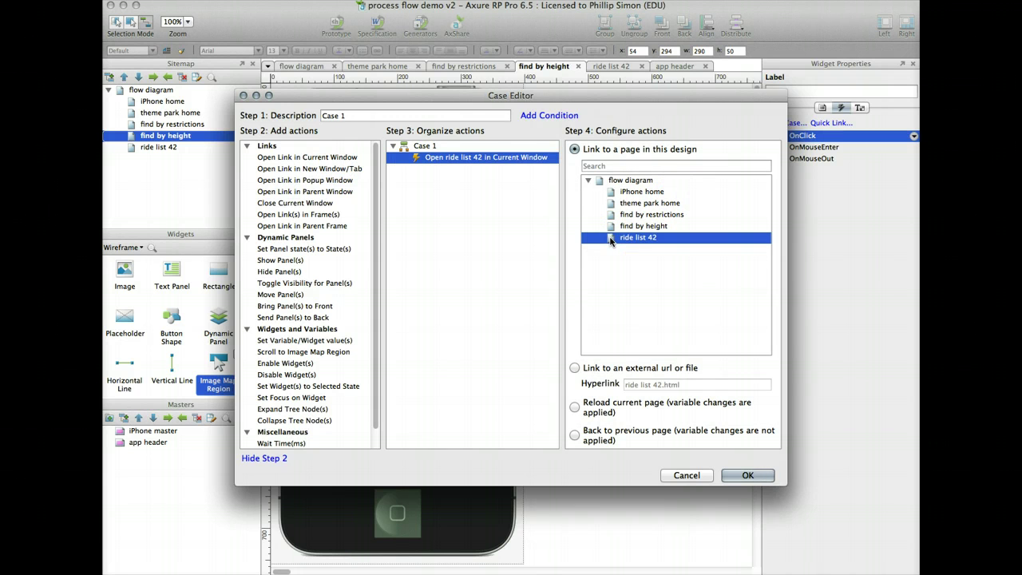
left_click(731, 475)
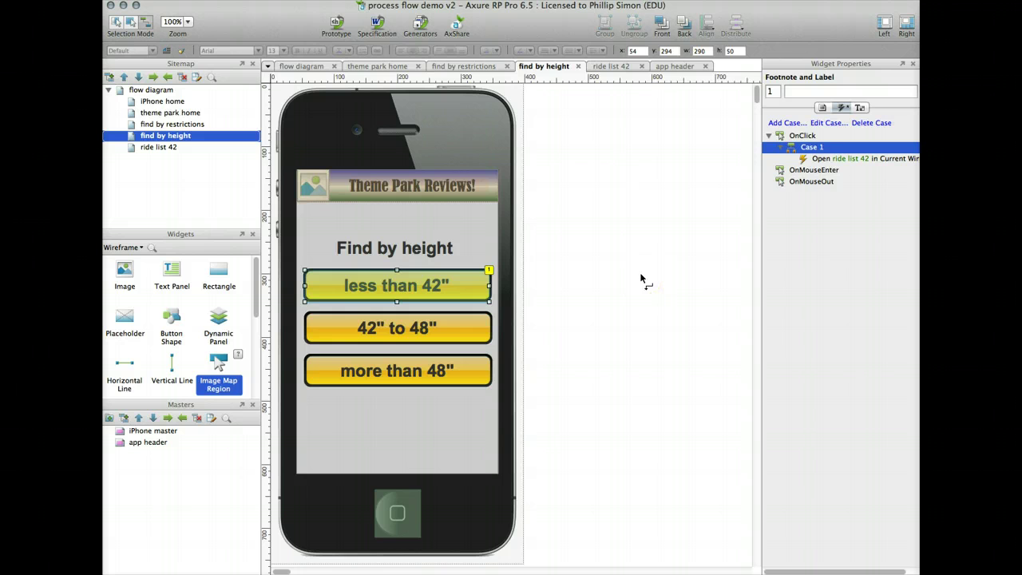
Drag the iPhone master onto the page, then return to the ride list 42 page.
double_click(124, 443)
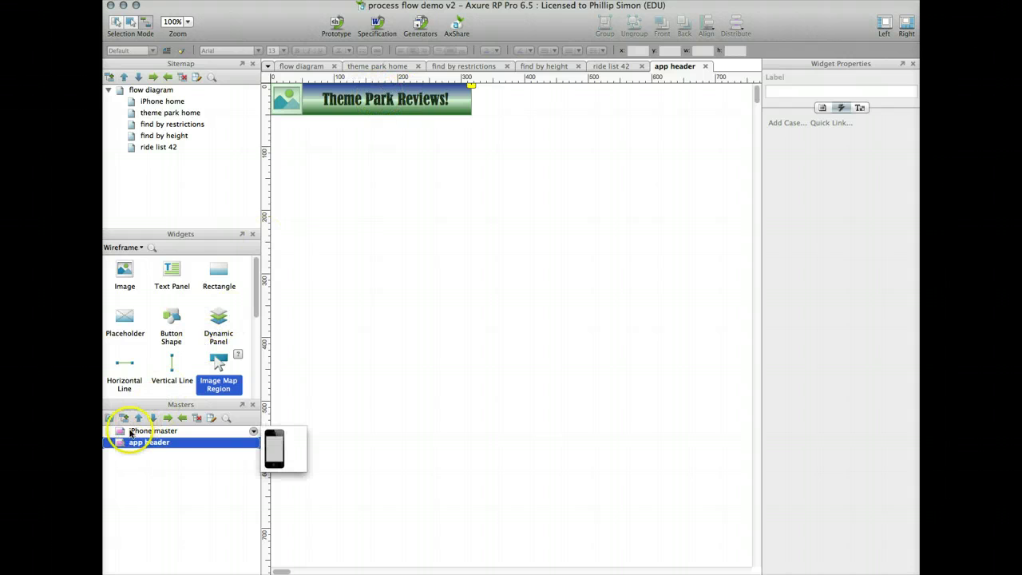
left_click_drag(119, 431, 345, 304)
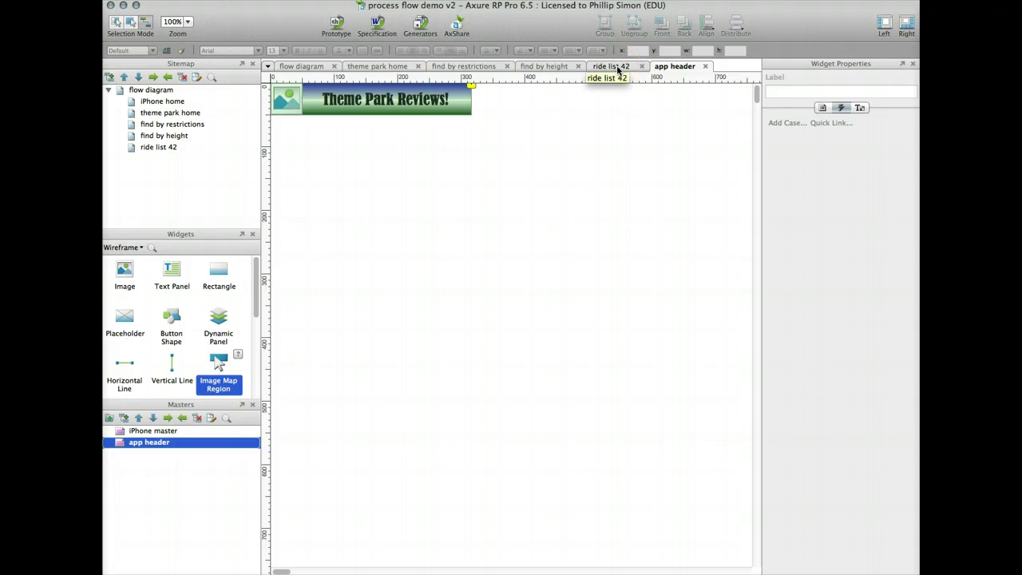
left_click(617, 68)
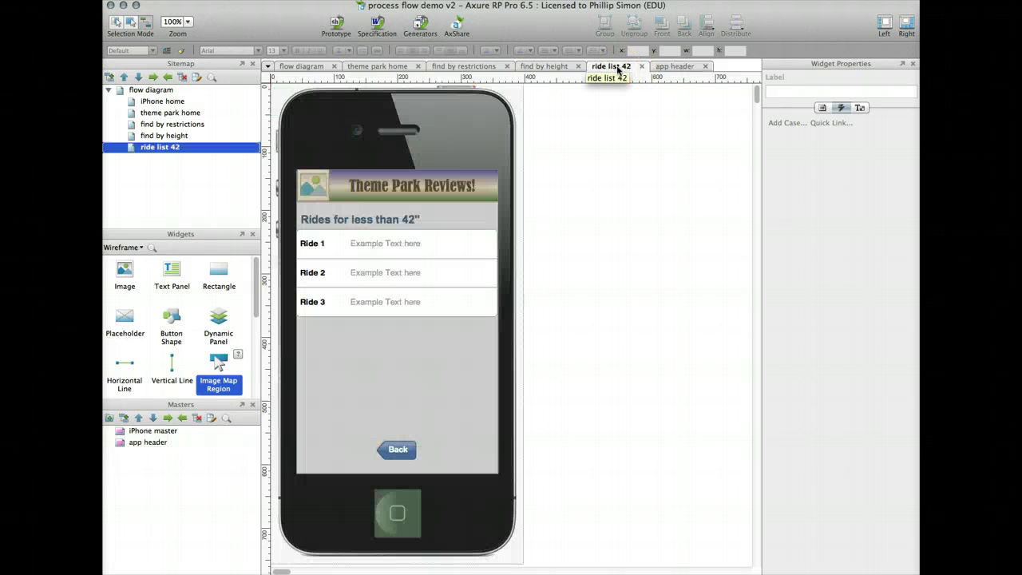
Fit a hotspot over the ride list 42 Back button that opens find by height in the current window.
left_click(397, 450)
left_click(397, 451)
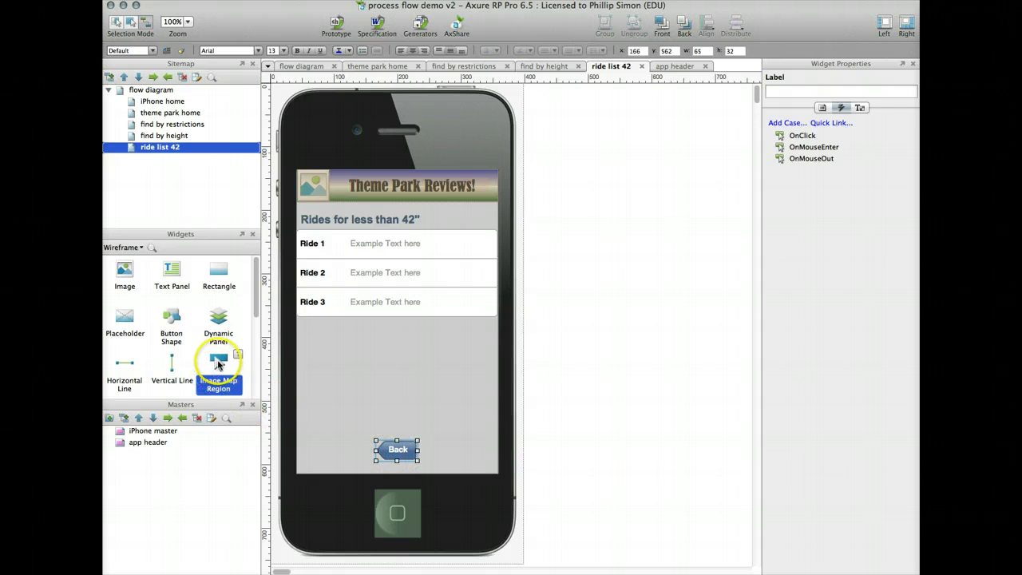
left_click_drag(220, 363, 396, 458)
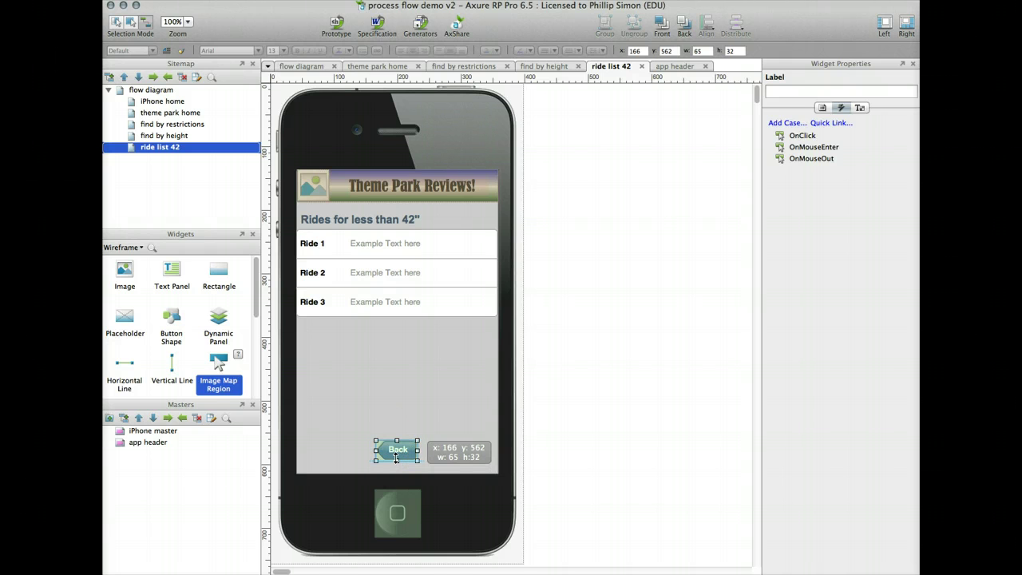
left_click(403, 453)
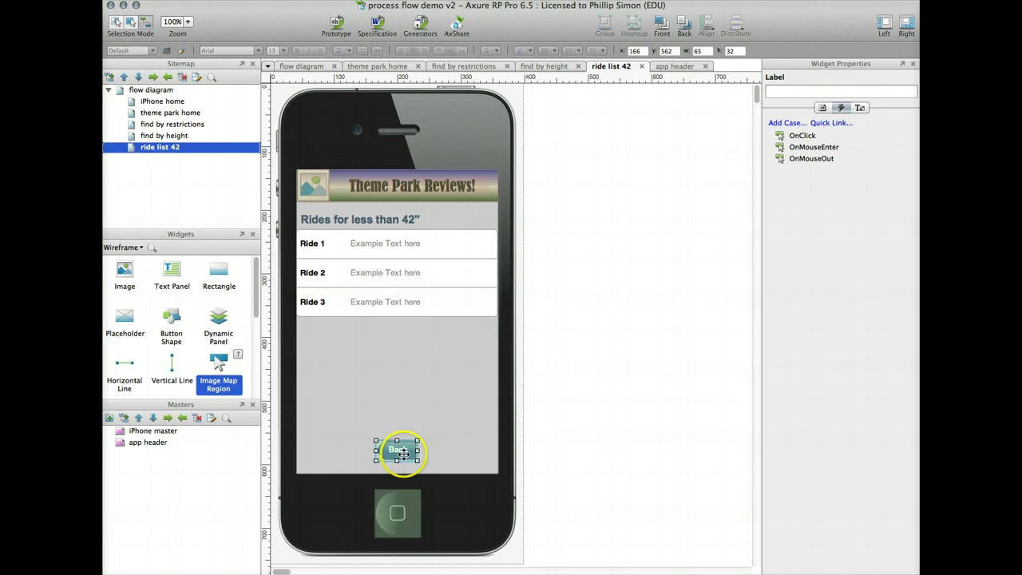
double_click(802, 135)
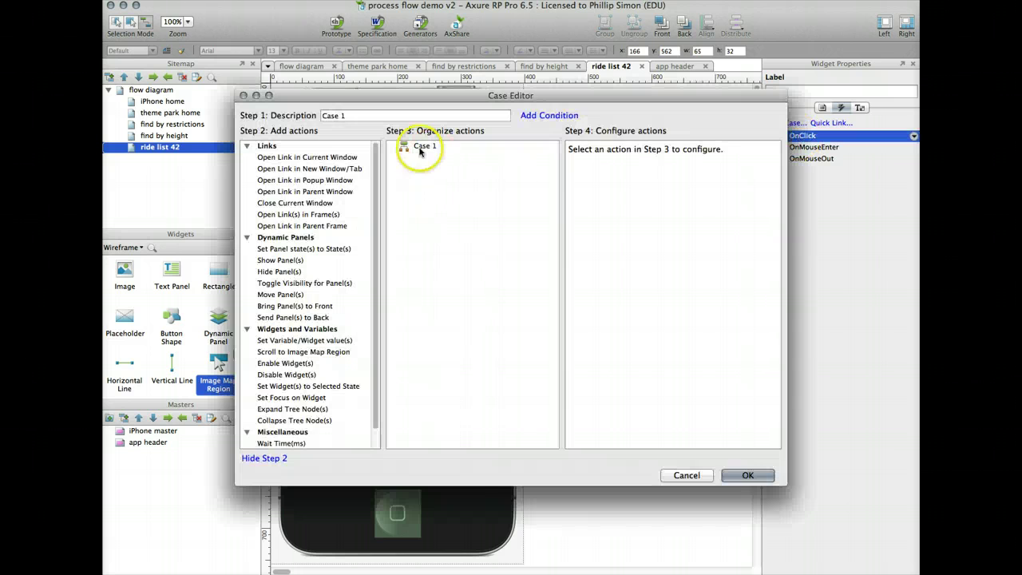
left_click(300, 158)
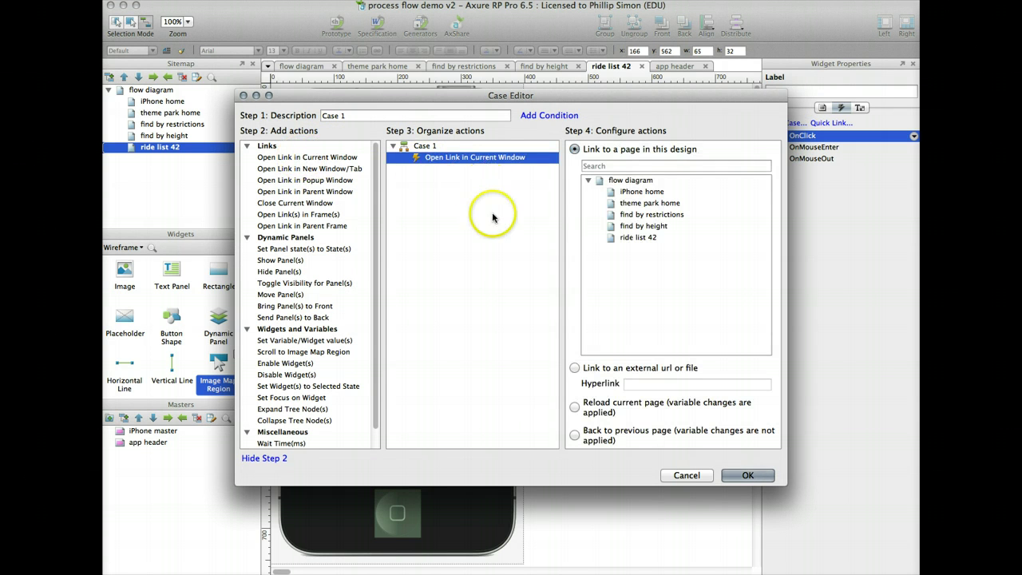
left_click(614, 227)
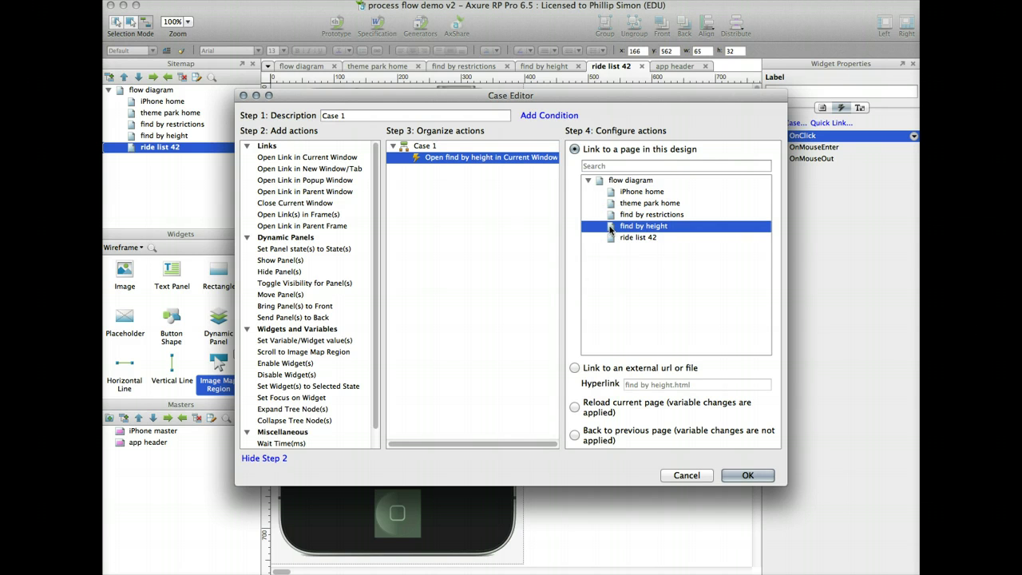
left_click(747, 475)
left_click(651, 338)
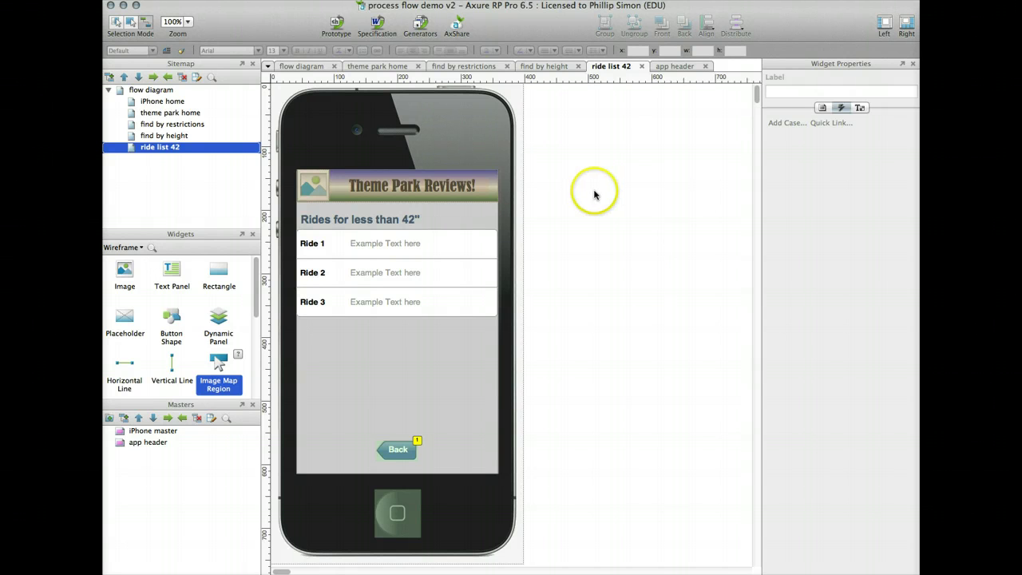
Regenerate the prototype into the existing folder and open it in the Default Browser.
left_click(335, 24)
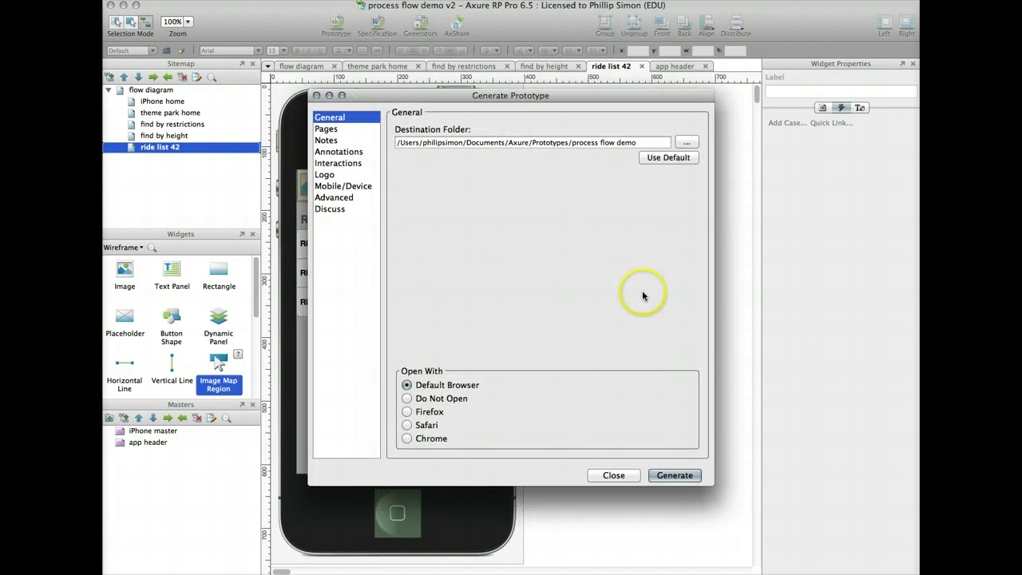
left_click(677, 475)
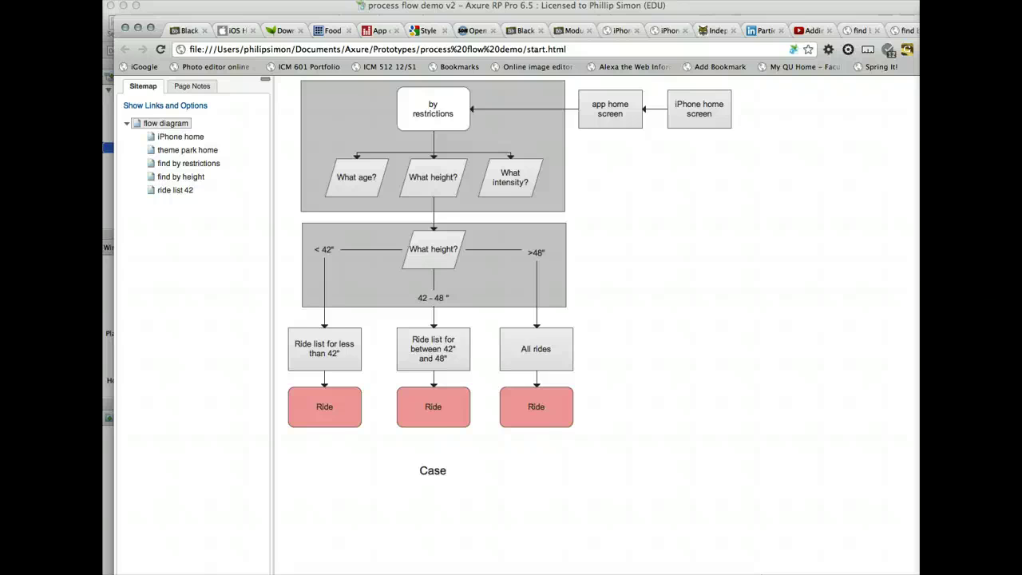
Navigate from theme park home through Restrictions and Height to the rides under 42" list.
left_click(154, 152)
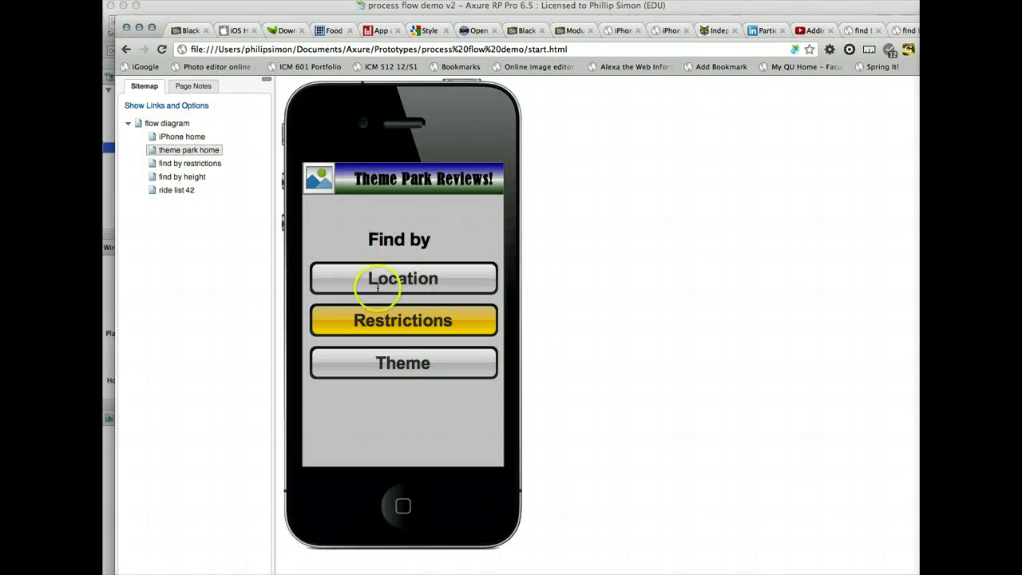
left_click(380, 322)
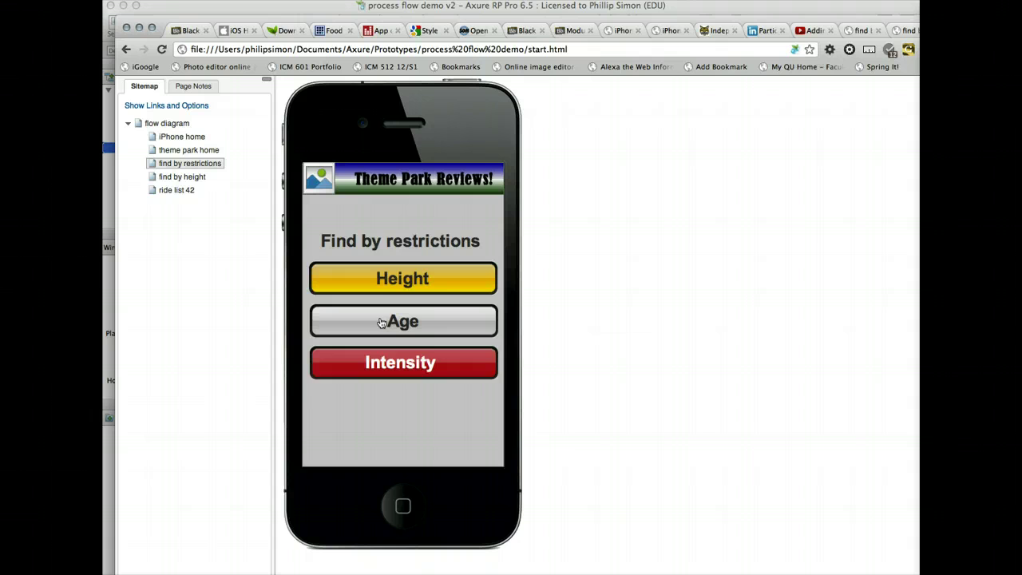
left_click(402, 280)
left_click(408, 279)
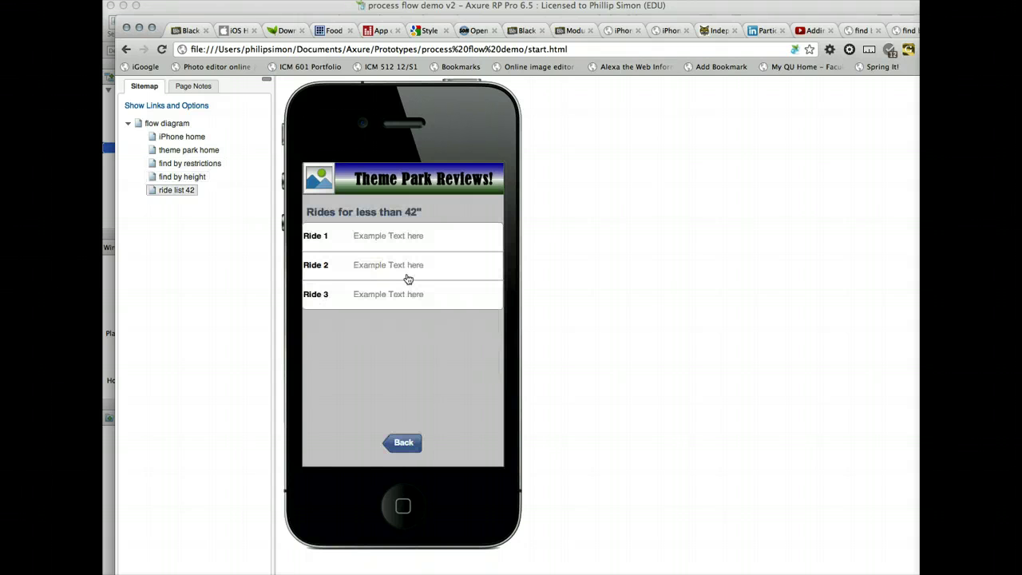
Confirm Back returns to find by height and the header goes home, then return to Axure.
left_click(403, 442)
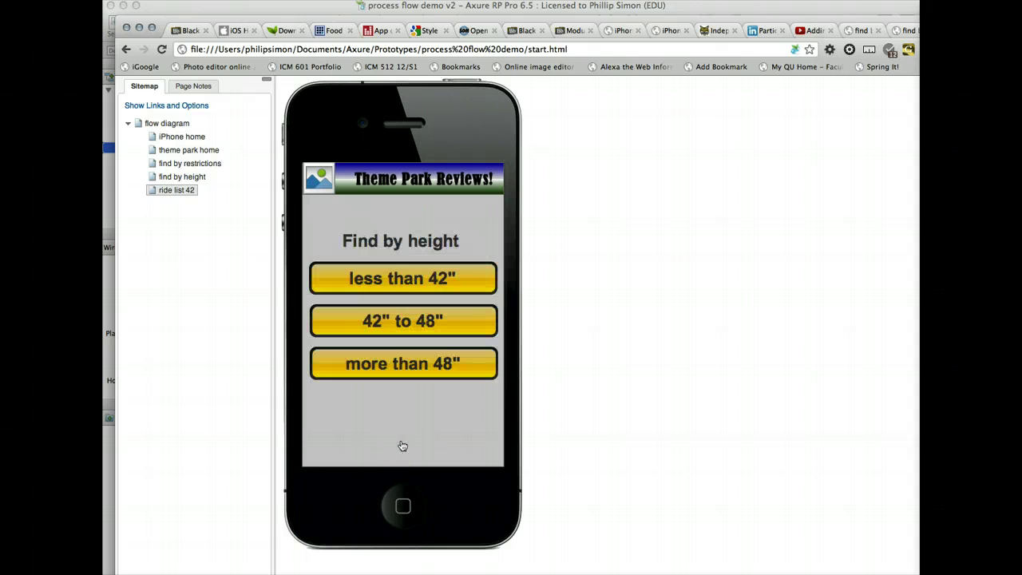
left_click(416, 183)
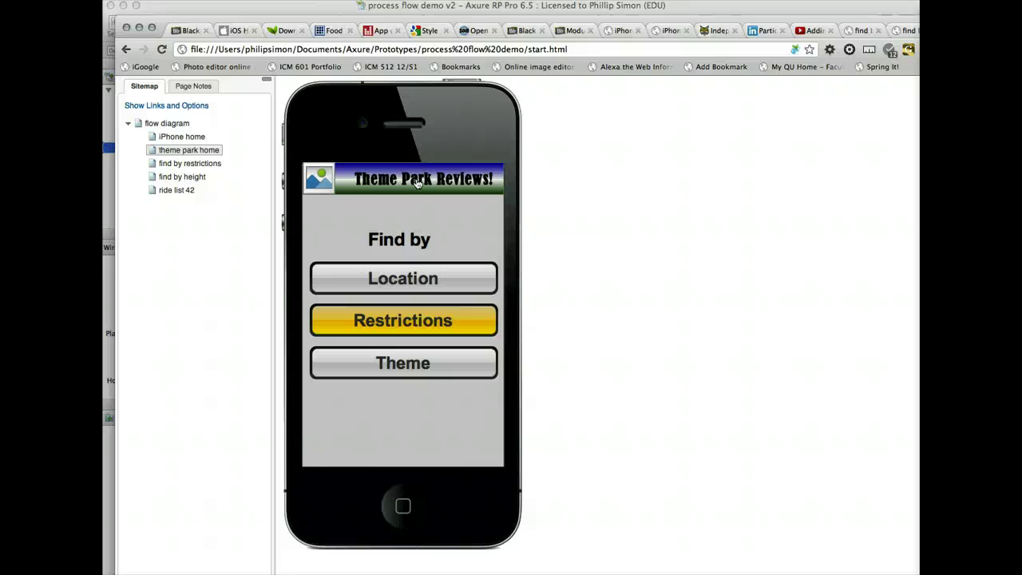
left_click(156, 533)
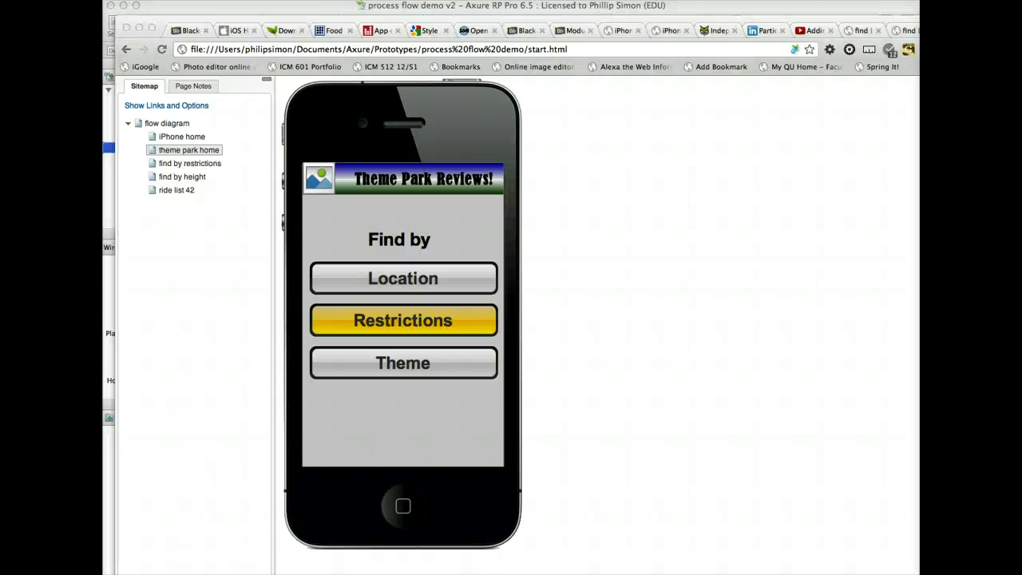
key("super+Tab")
left_click(641, 302)
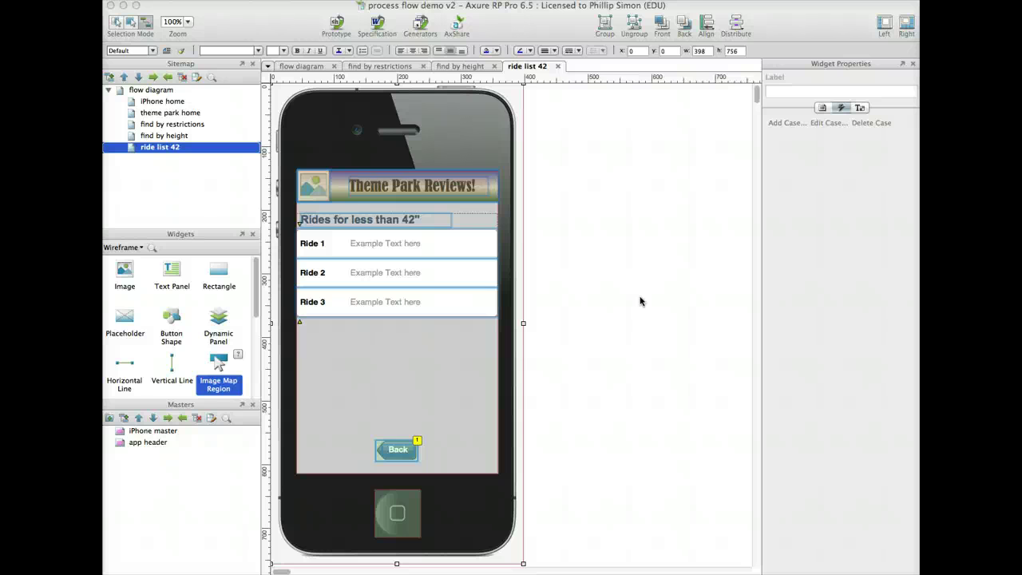
Duplicate the ride list 42 page twice in the Sitemap and begin renaming the first copy.
left_click(220, 149)
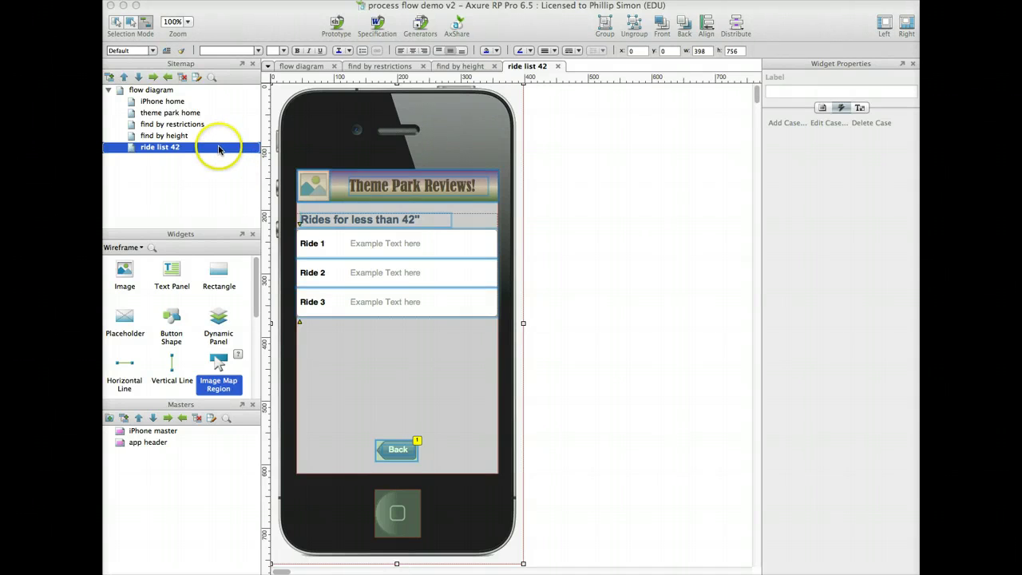
left_click_drag(219, 150, 386, 217)
right_click(254, 150)
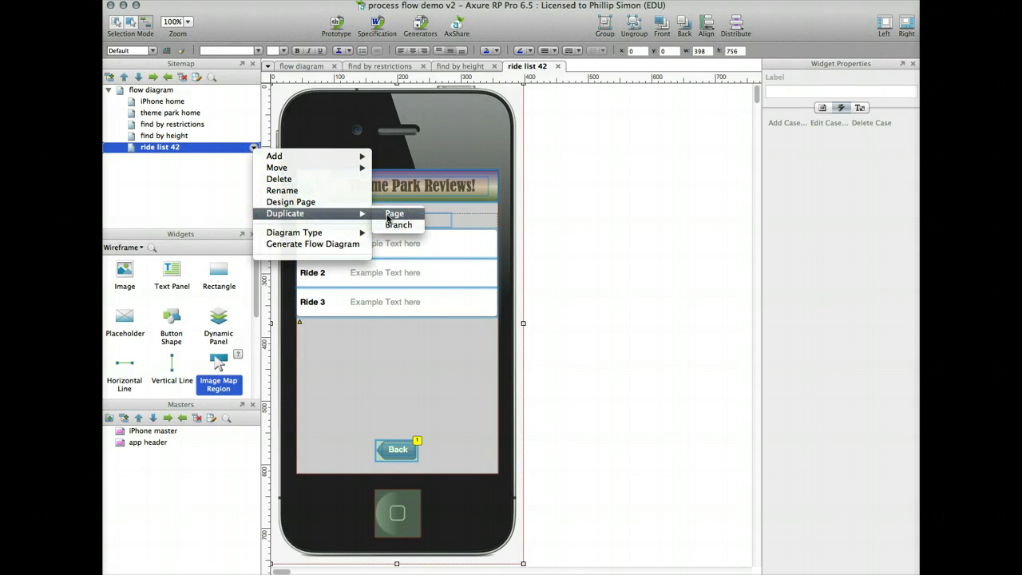
left_click(388, 217)
left_click_drag(222, 196, 385, 229)
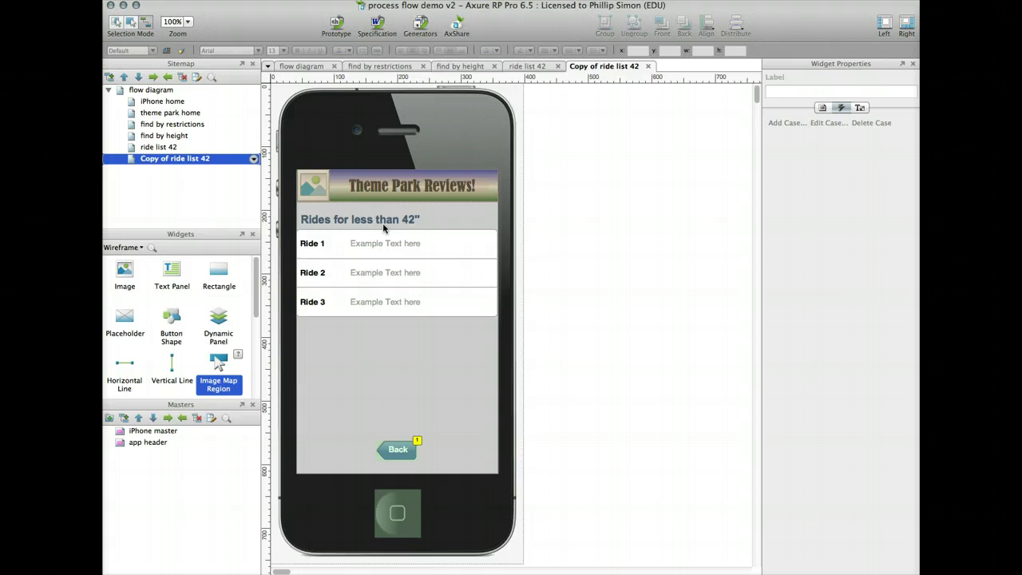
left_click_drag(178, 169, 203, 162)
double_click(188, 162)
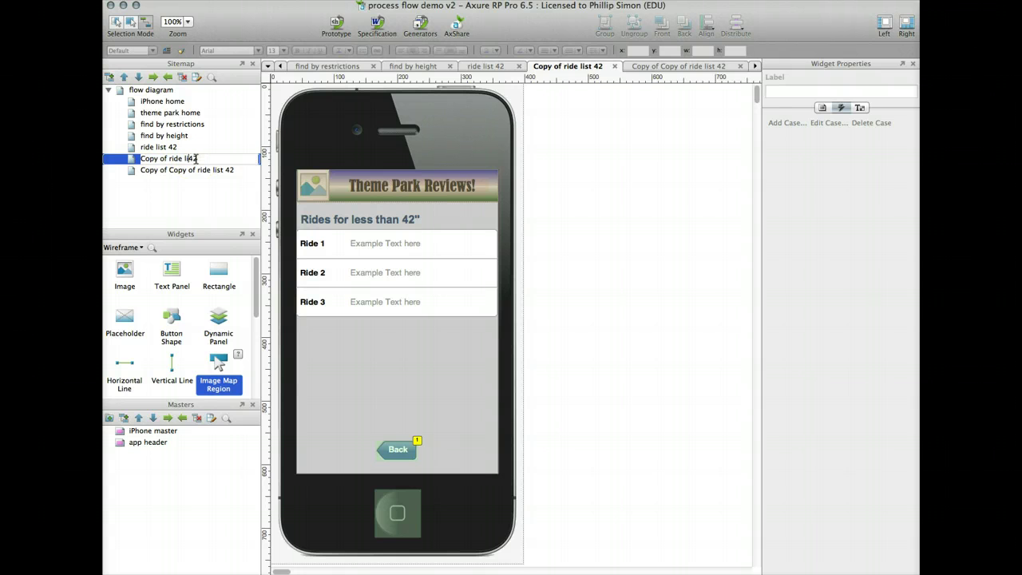
left_click_drag(196, 159, 168, 159)
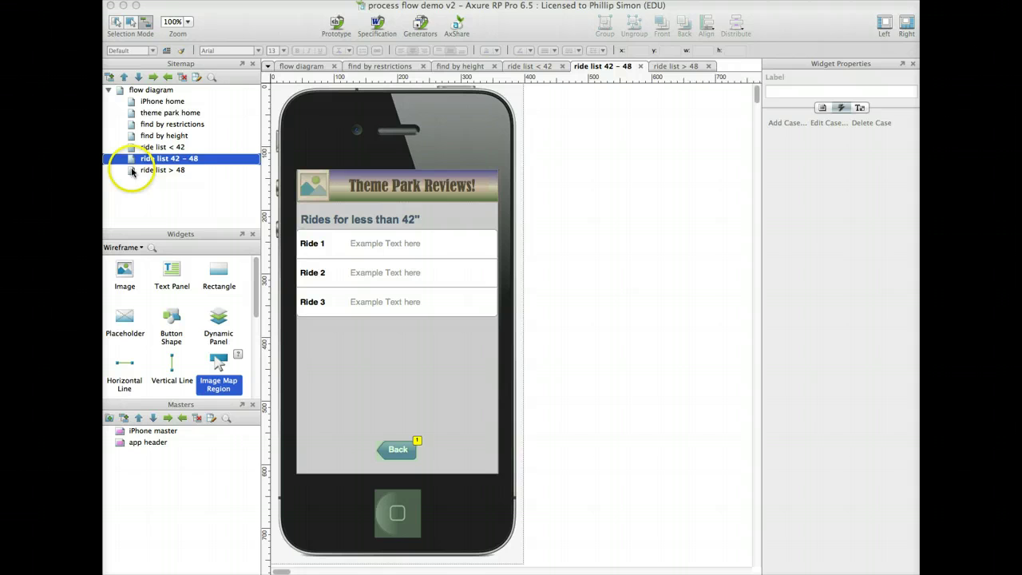
Edit the heading on the ride list 42 - 48 page to read "Rides for less than 42 - 48"".
left_click(132, 170)
left_click(132, 159)
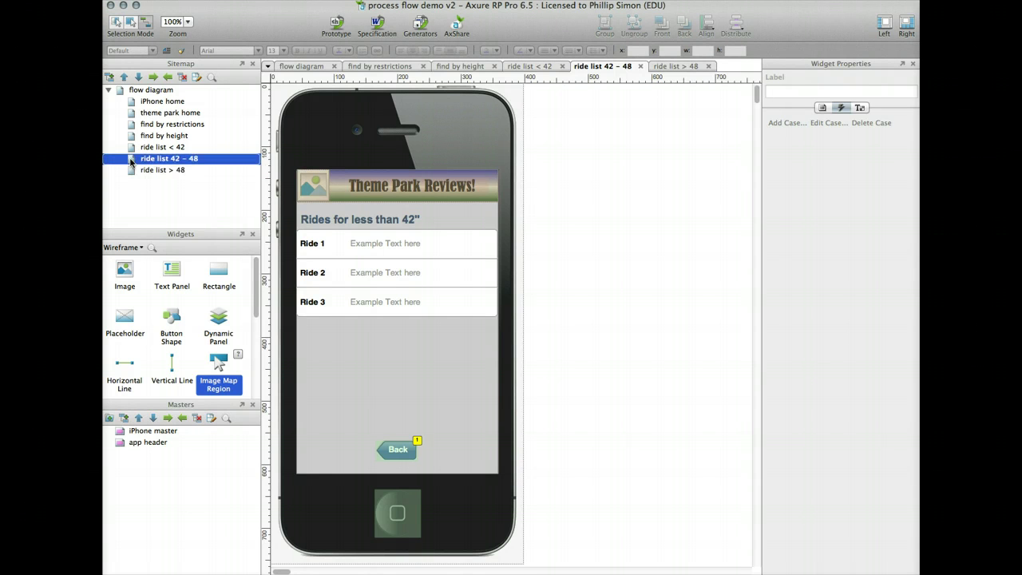
left_click(409, 218)
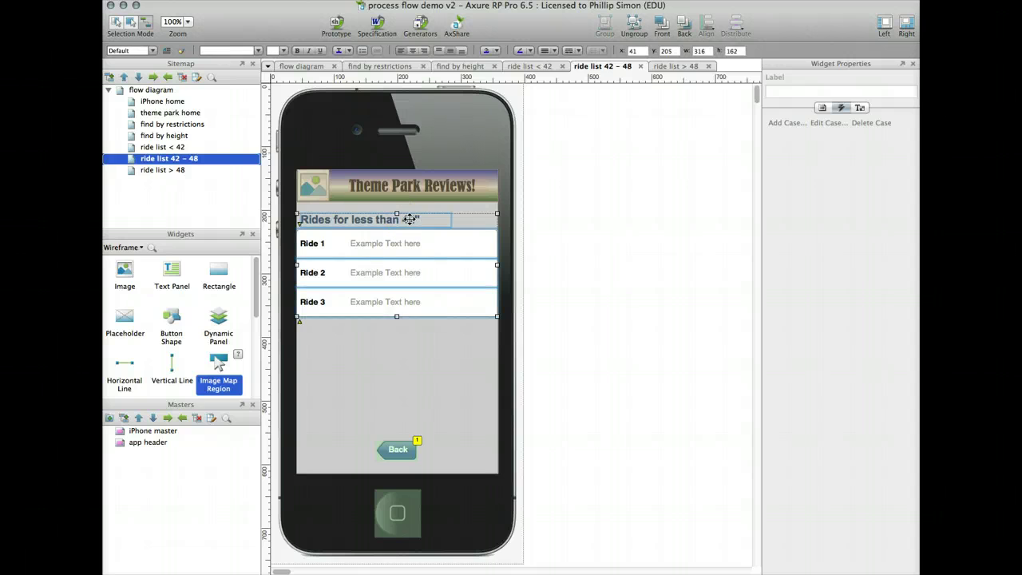
double_click(409, 218)
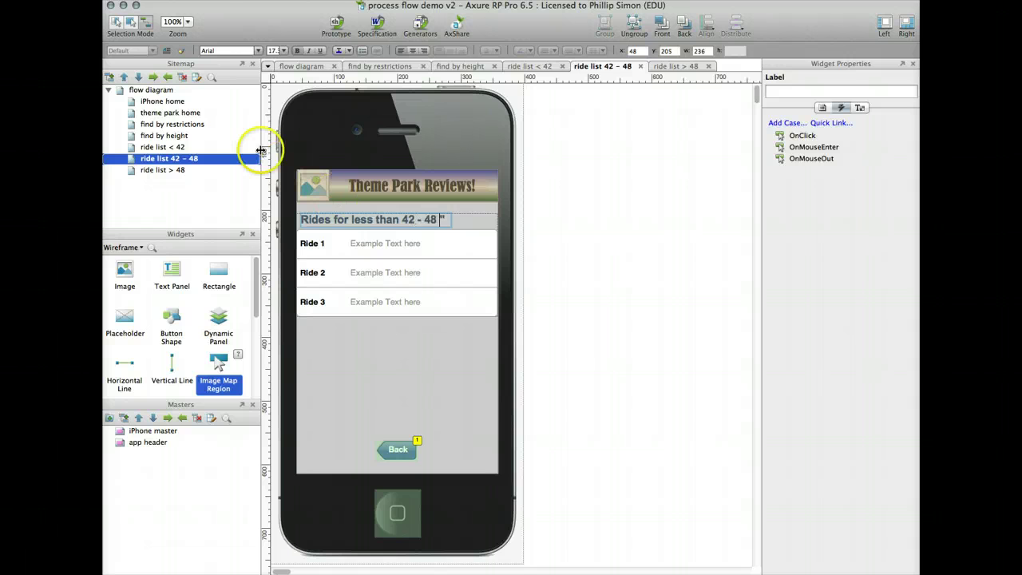
Change the ride list > 48 page heading to "Rides for greater than 48"".
double_click(167, 170)
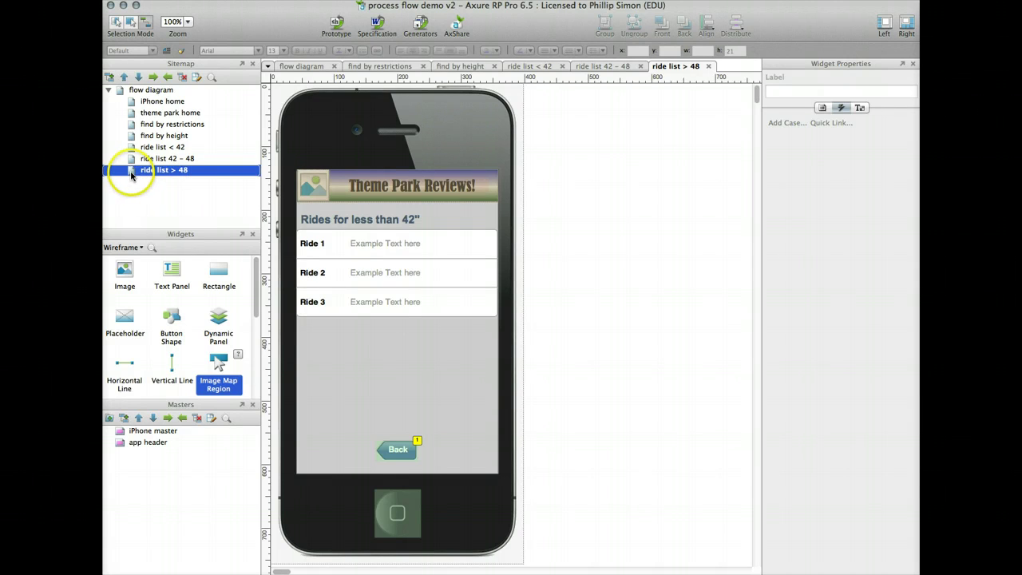
left_click(382, 222)
double_click(380, 220)
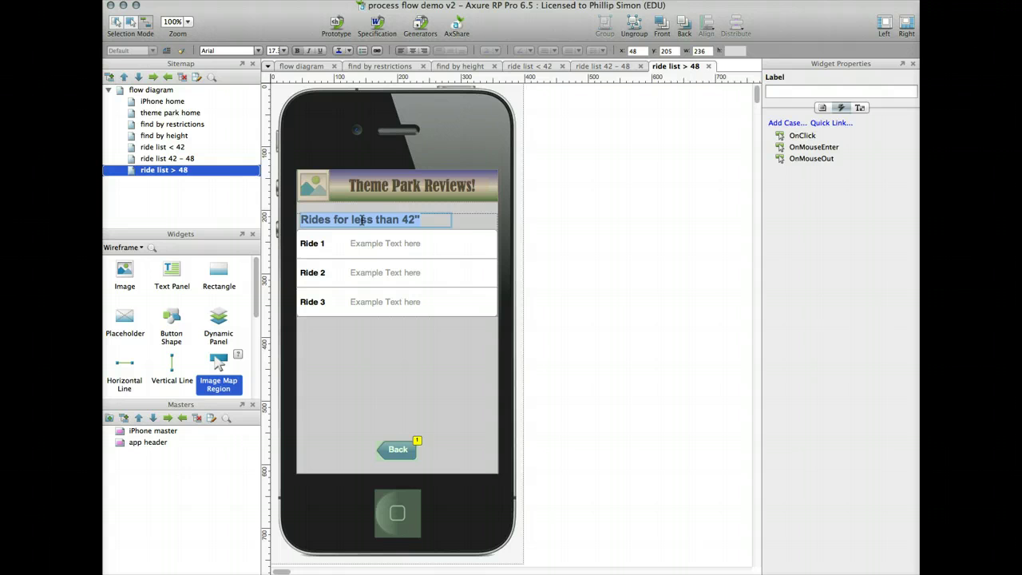
type("greater")
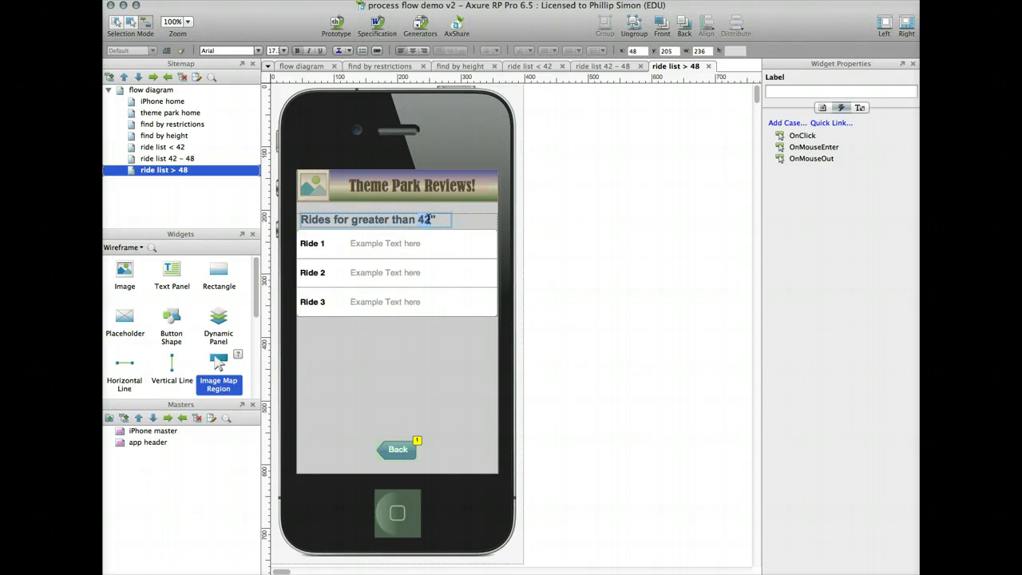
left_click(549, 222)
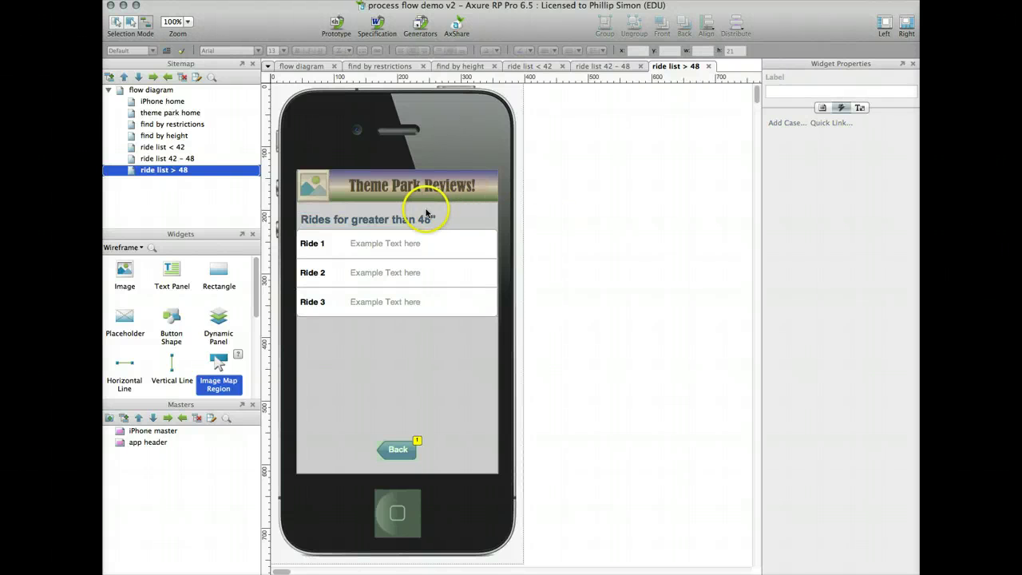
Open the ride list < 42, 42 - 48 and > 48 pages, then the find by height page.
left_click(154, 160)
left_click(134, 149)
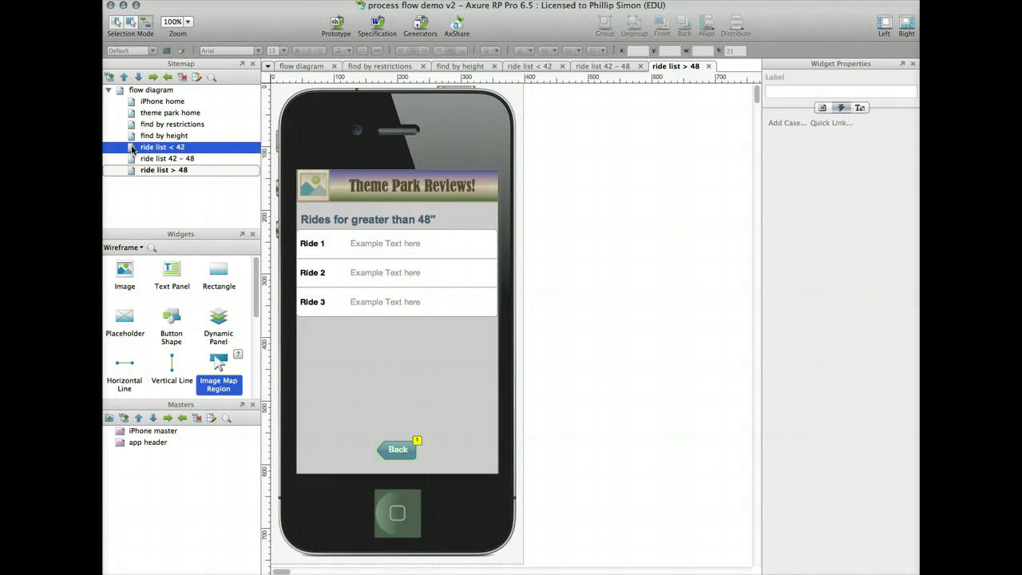
double_click(133, 149)
double_click(133, 159)
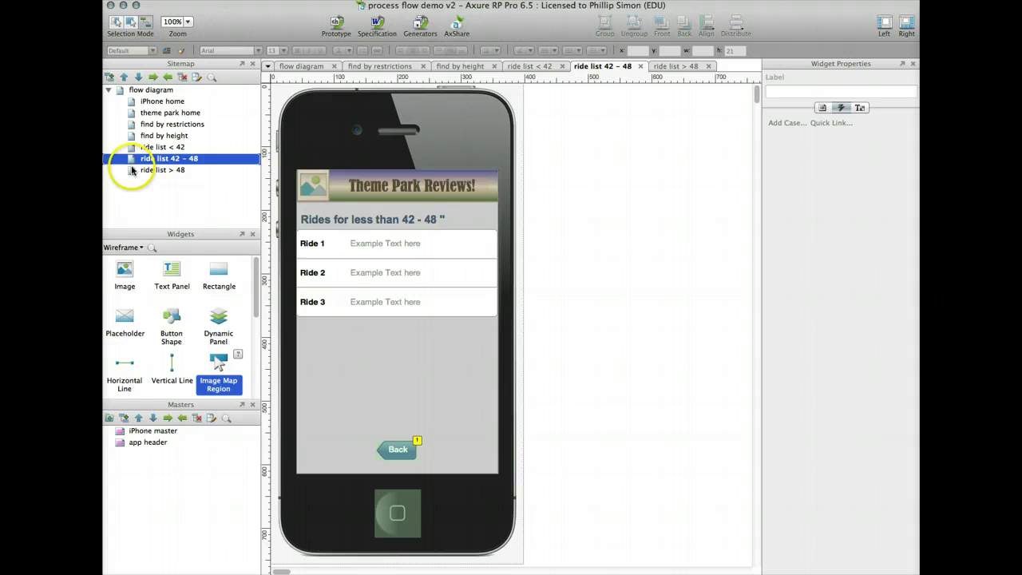
double_click(132, 170)
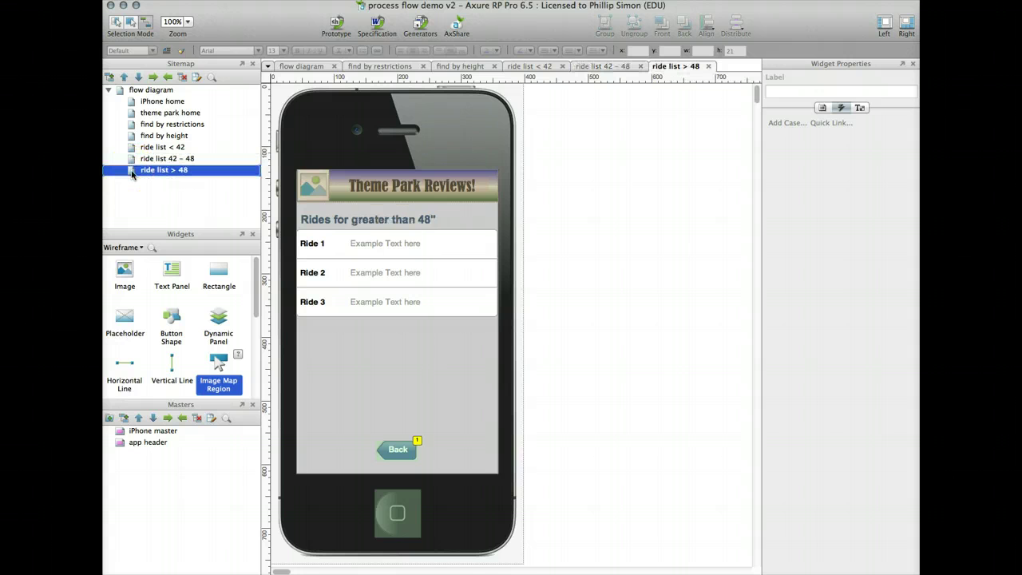
left_click(476, 68)
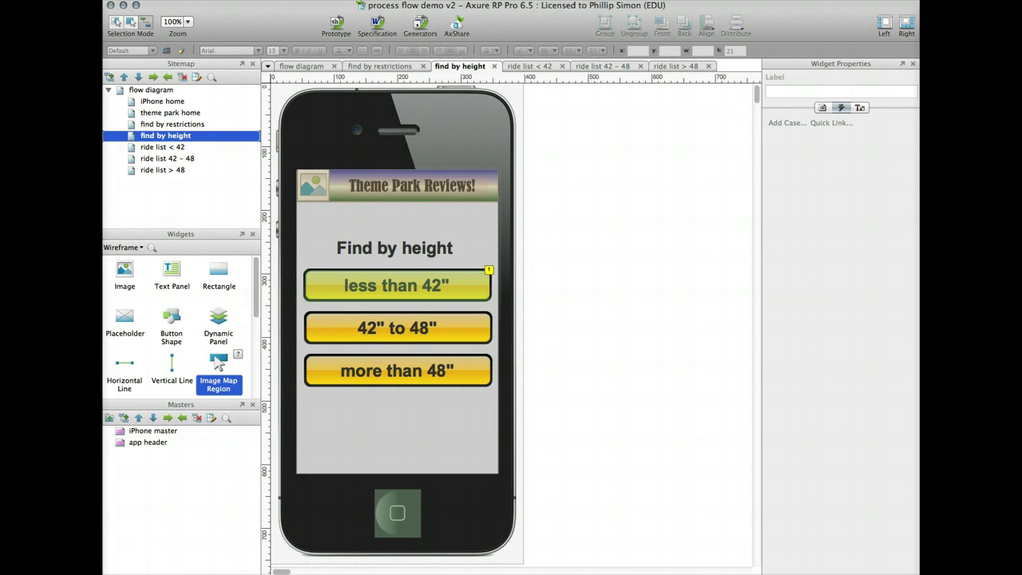
left_click(611, 319)
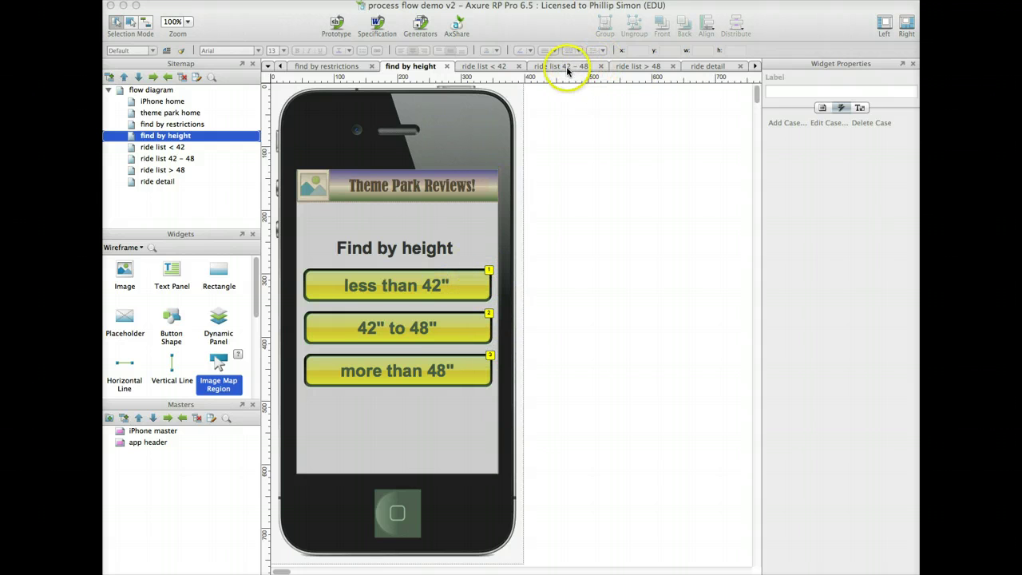
Flip through the ride list < 42, 42 - 48, > 48 and ride detail pages.
left_click(502, 67)
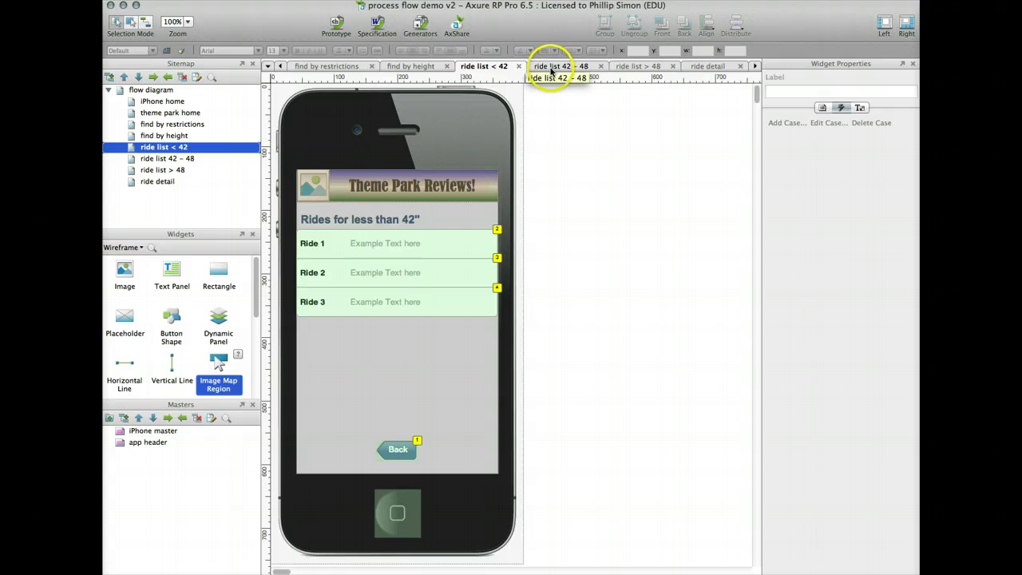
left_click(554, 67)
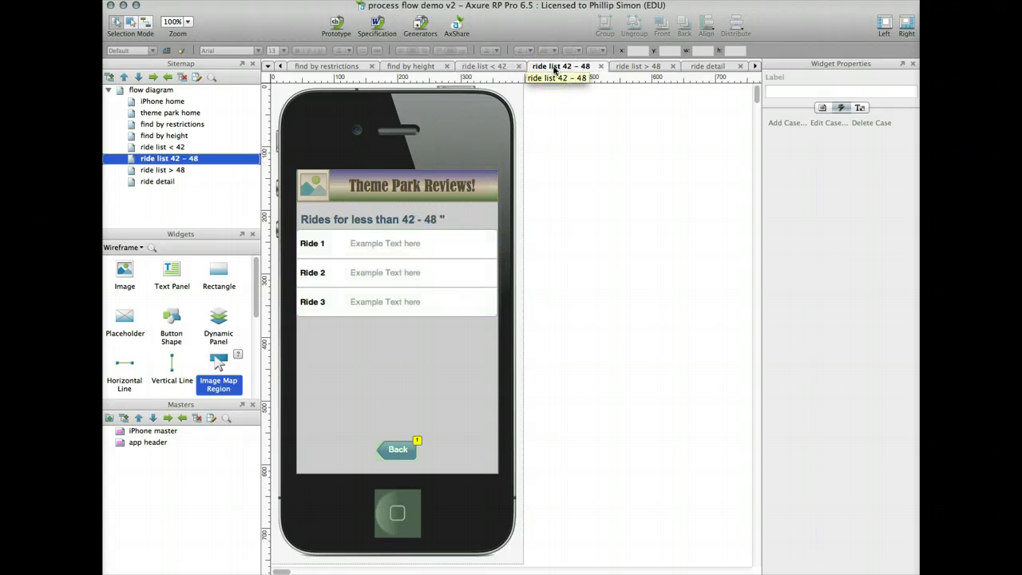
left_click(633, 67)
left_click(701, 67)
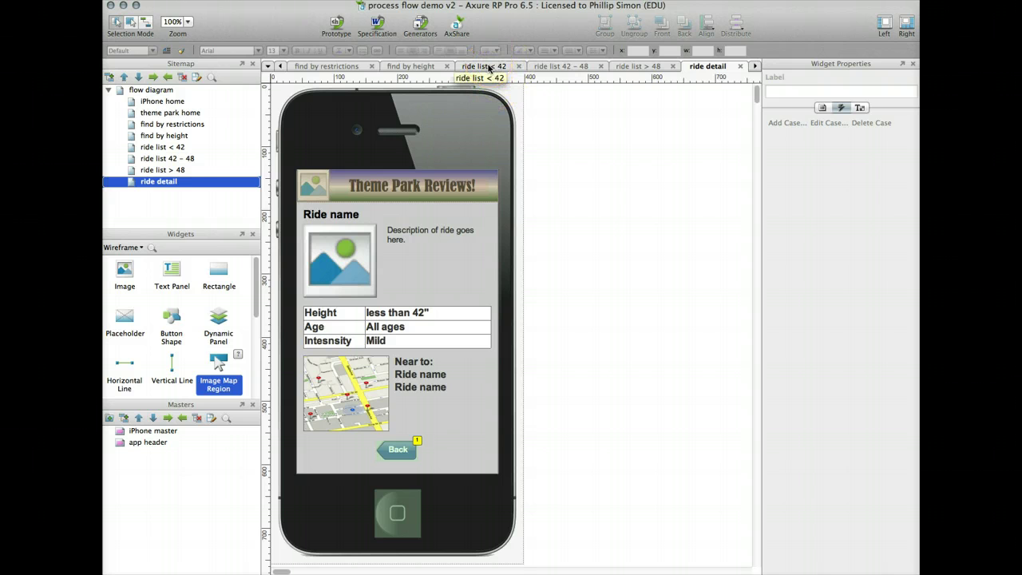
left_click(490, 69)
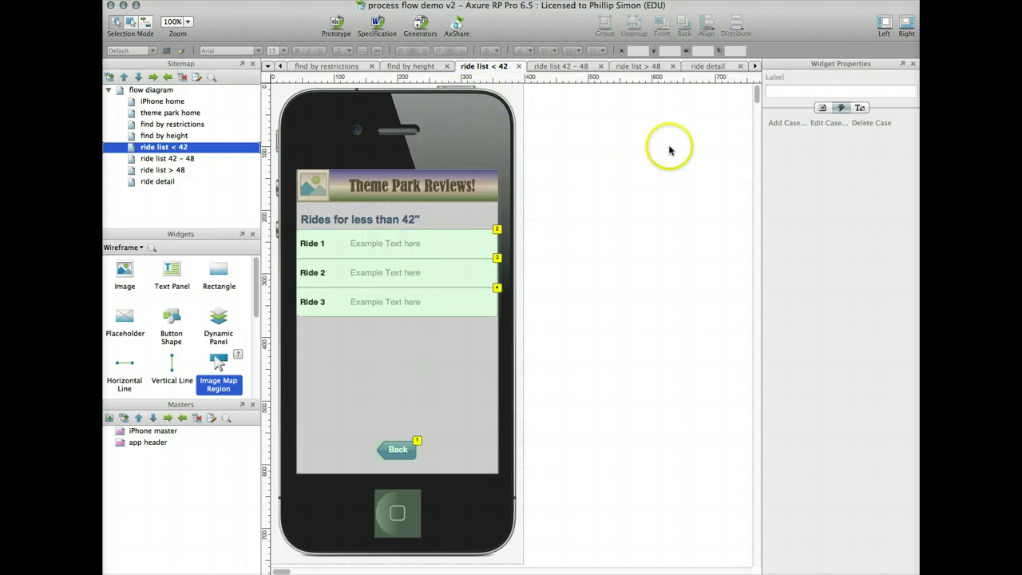
left_click(708, 67)
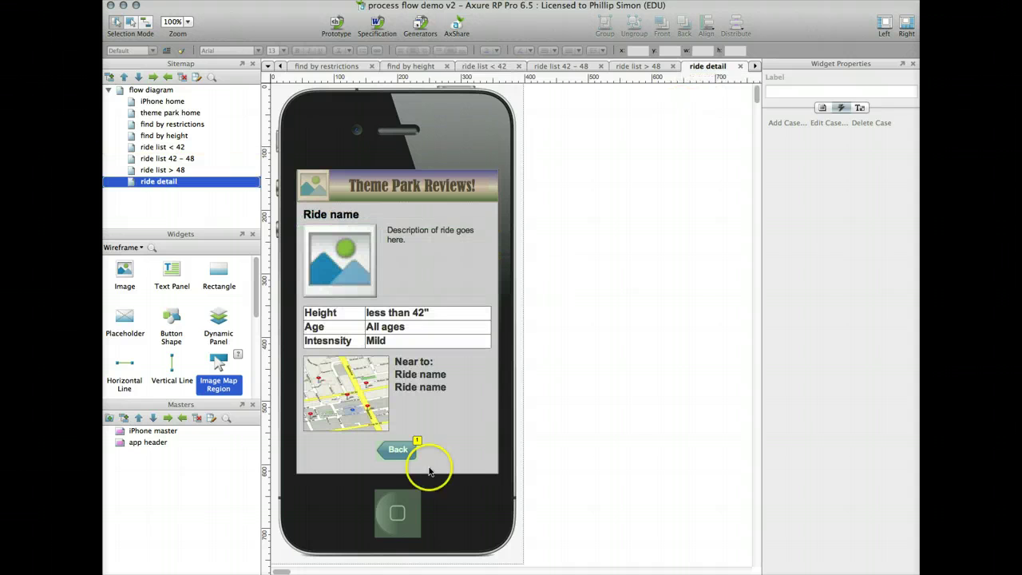
Confirm the Back button links to ride list < 42 and select the details table.
left_click(401, 450)
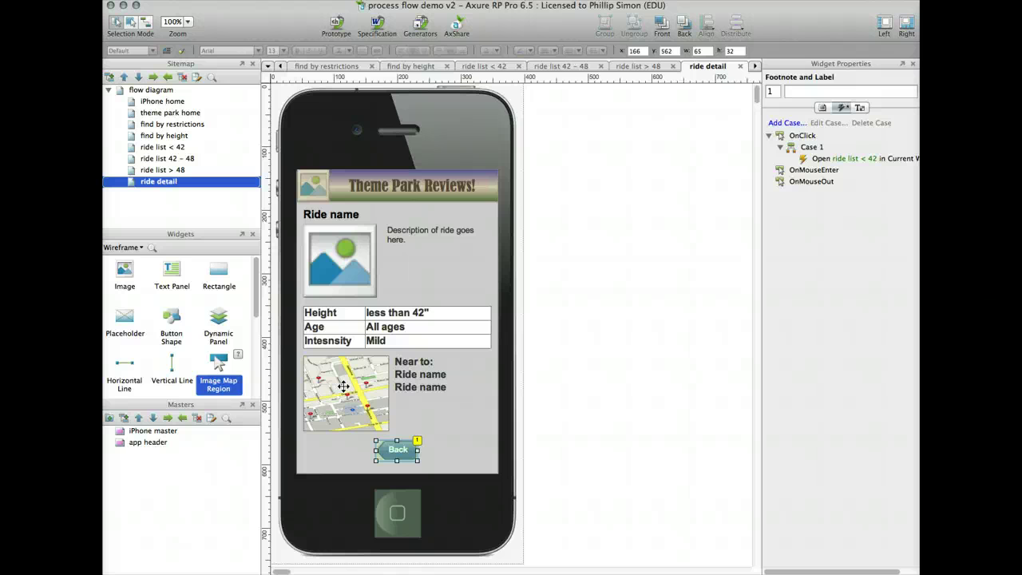
left_click(360, 315)
left_click(420, 313)
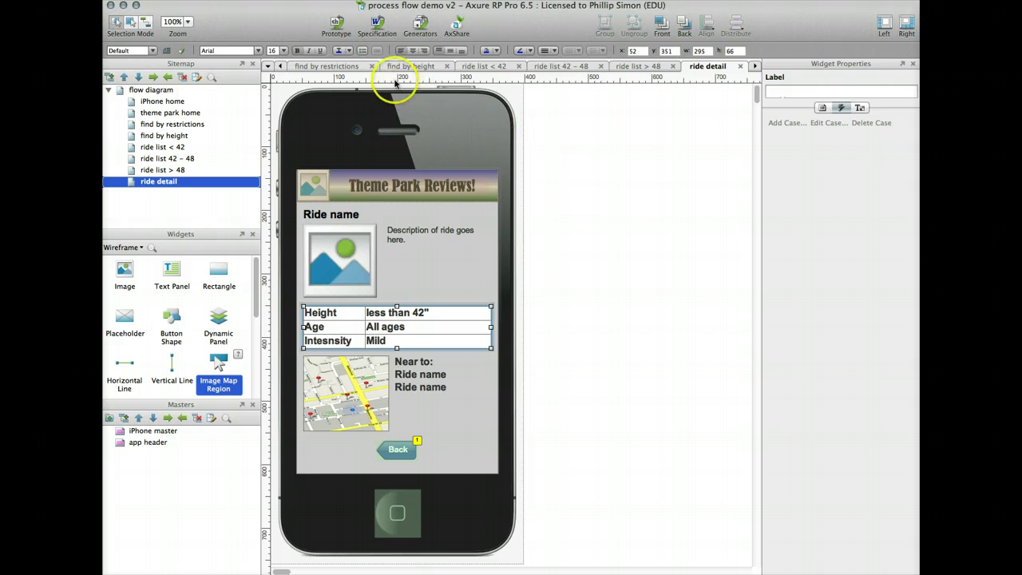
Generate the prototype and open it in the default browser.
left_click(336, 24)
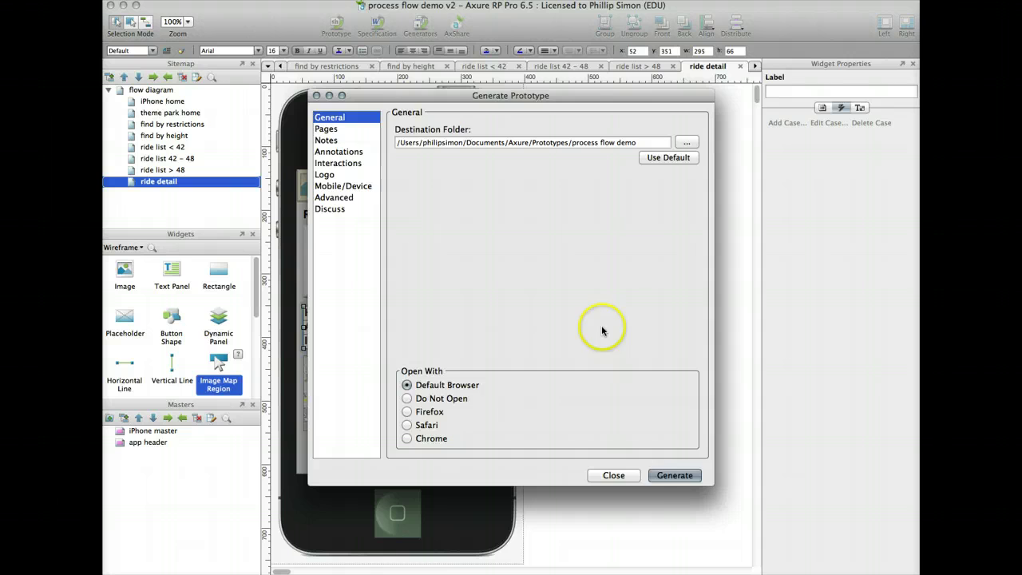
left_click(675, 477)
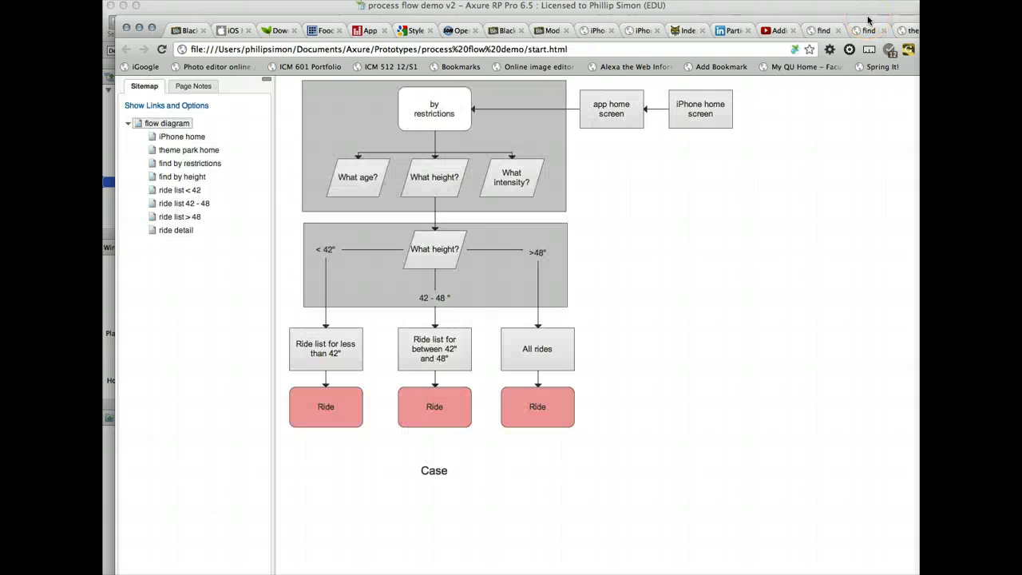
From the iPhone home page, launch TPR and drill down Restrictions, Height, under 42".
left_click(153, 136)
left_click(265, 79)
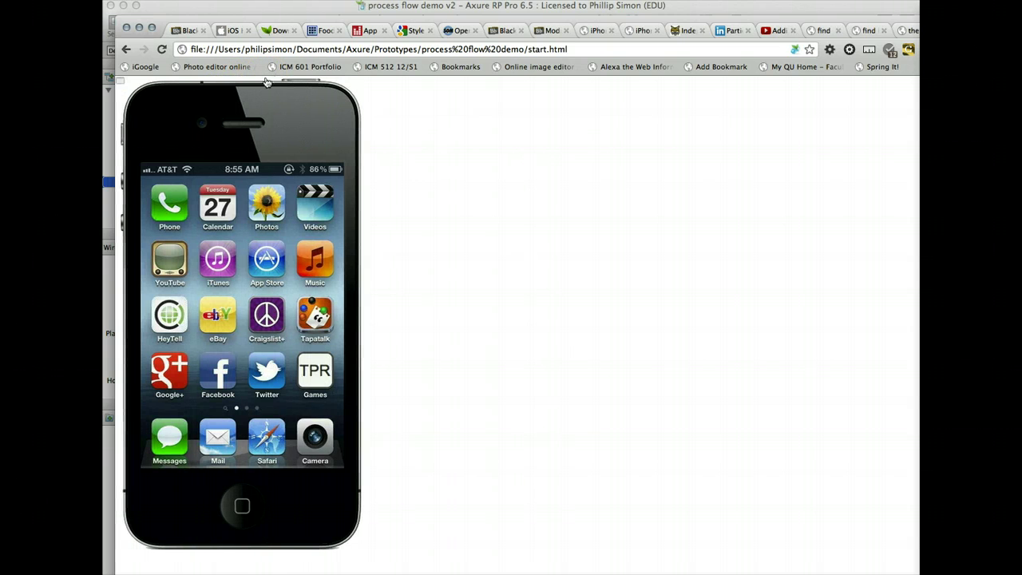
left_click(315, 372)
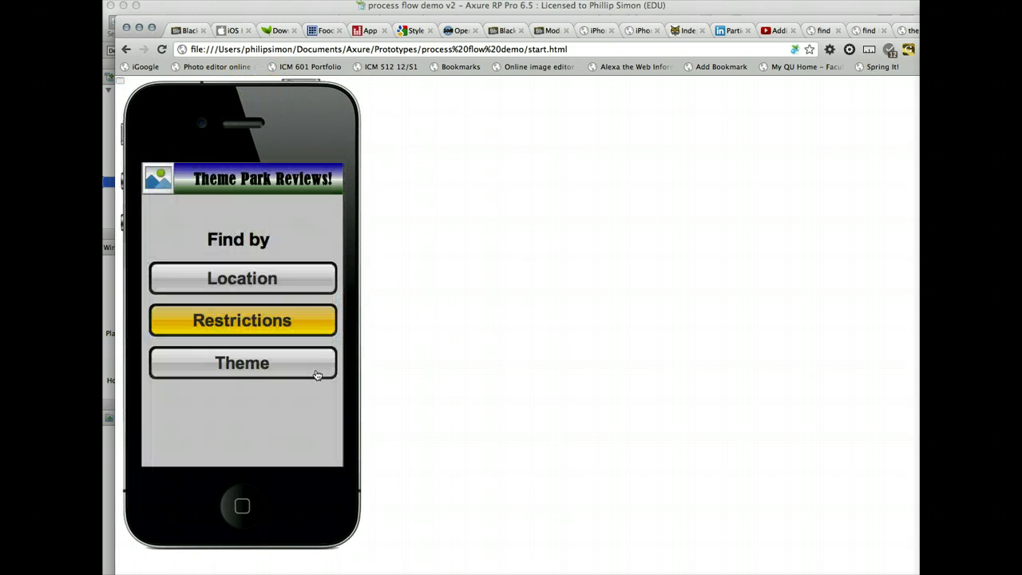
left_click(236, 500)
left_click(307, 381)
left_click(271, 319)
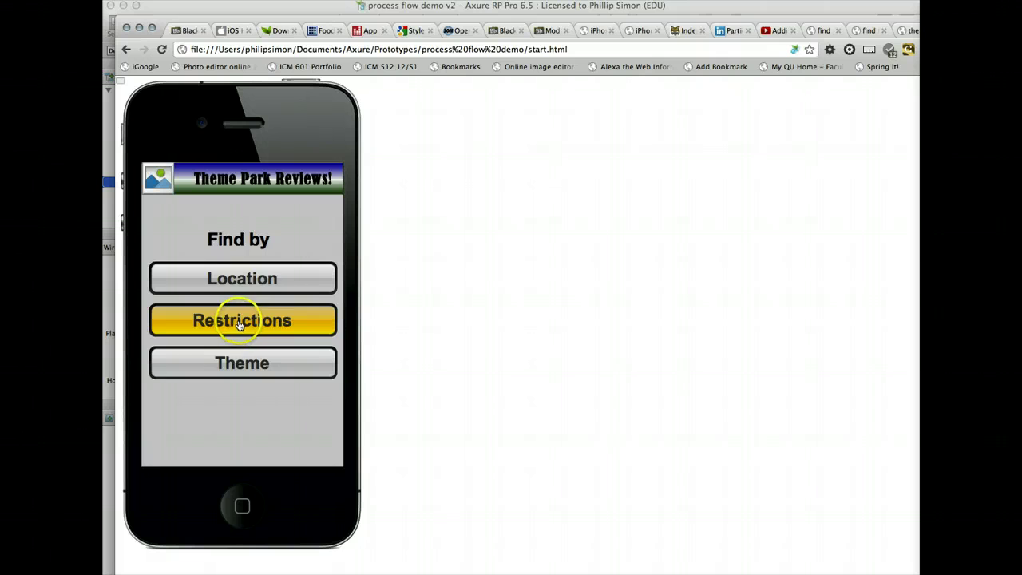
left_click(239, 323)
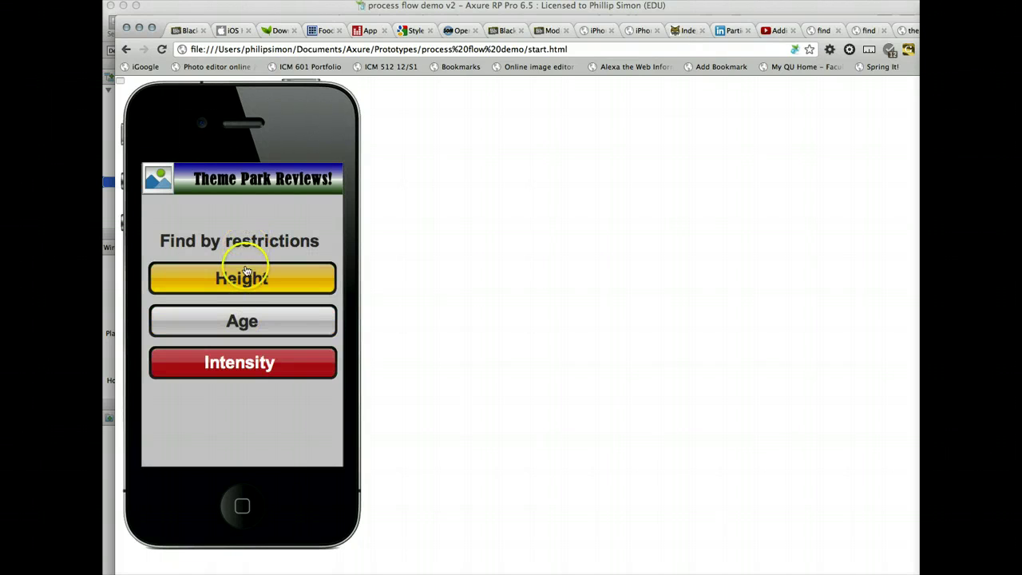
left_click(245, 280)
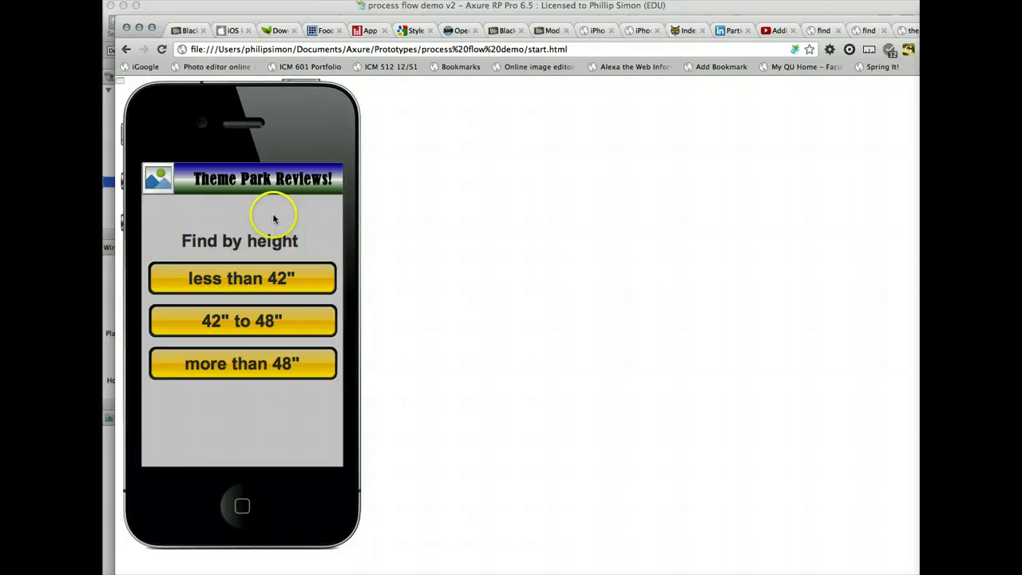
left_click(251, 281)
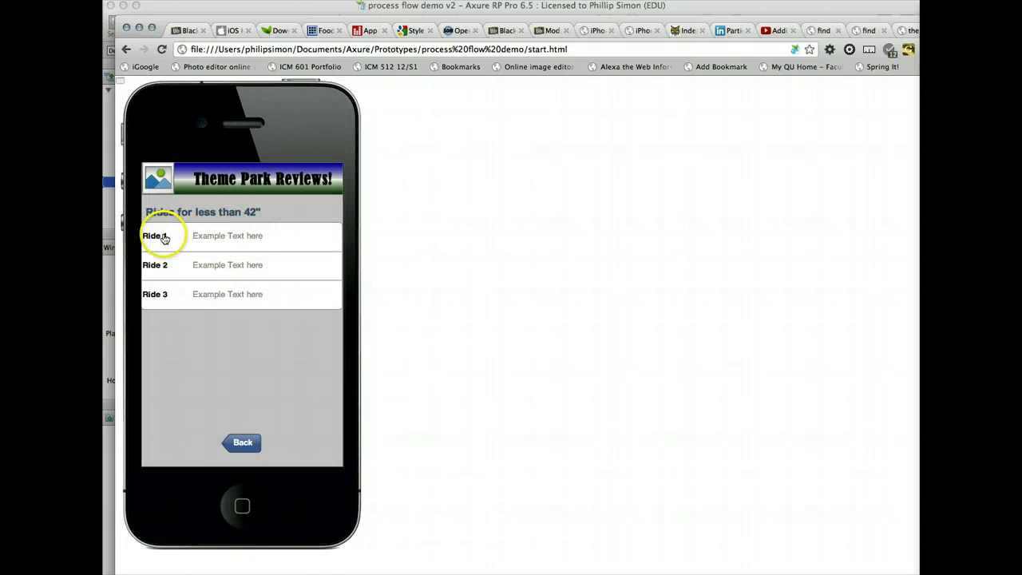
Open Ride 1's detail, go back to Ride 2's detail, select its text, then return to Axure.
left_click(158, 236)
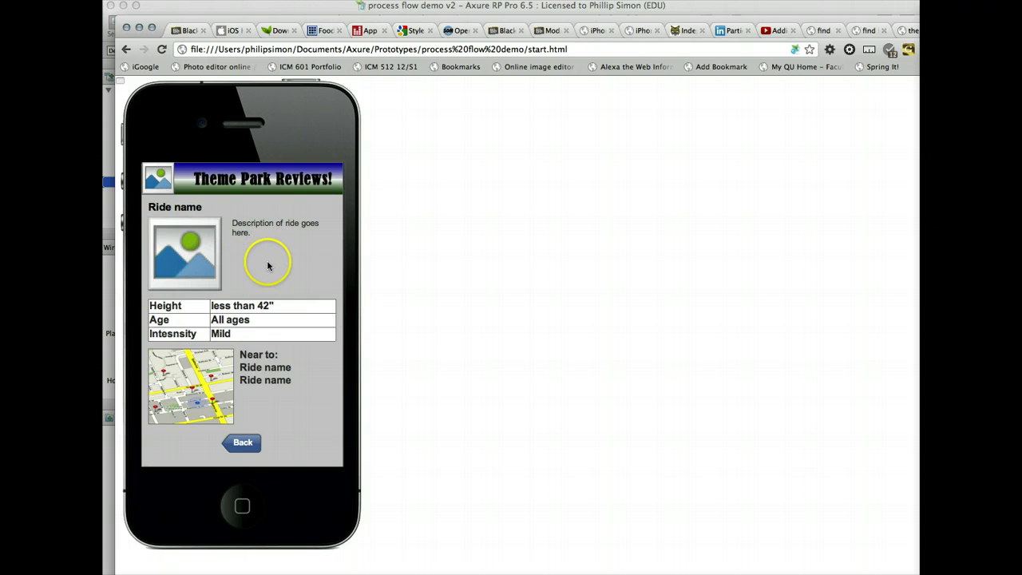
left_click(243, 444)
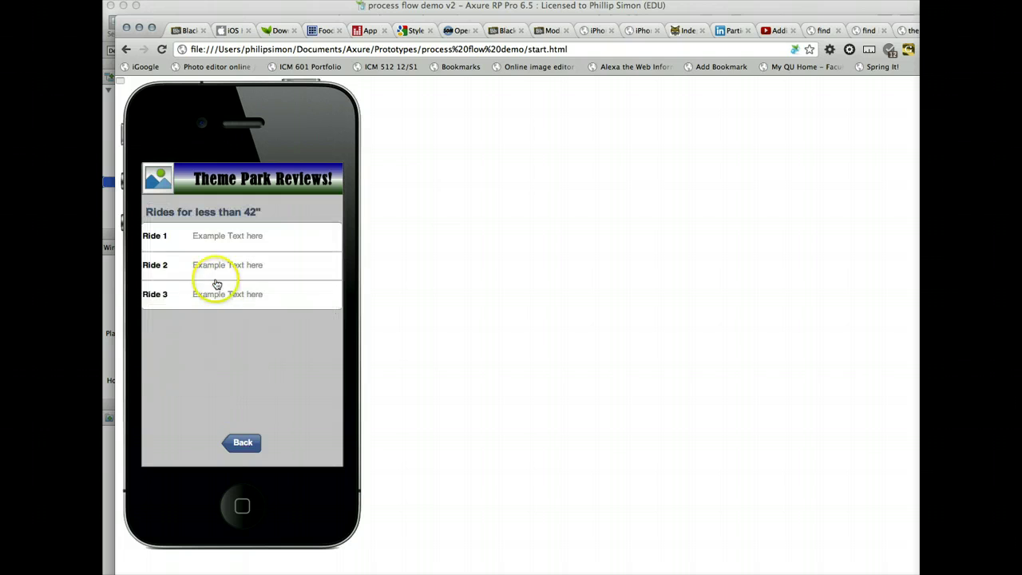
left_click(160, 266)
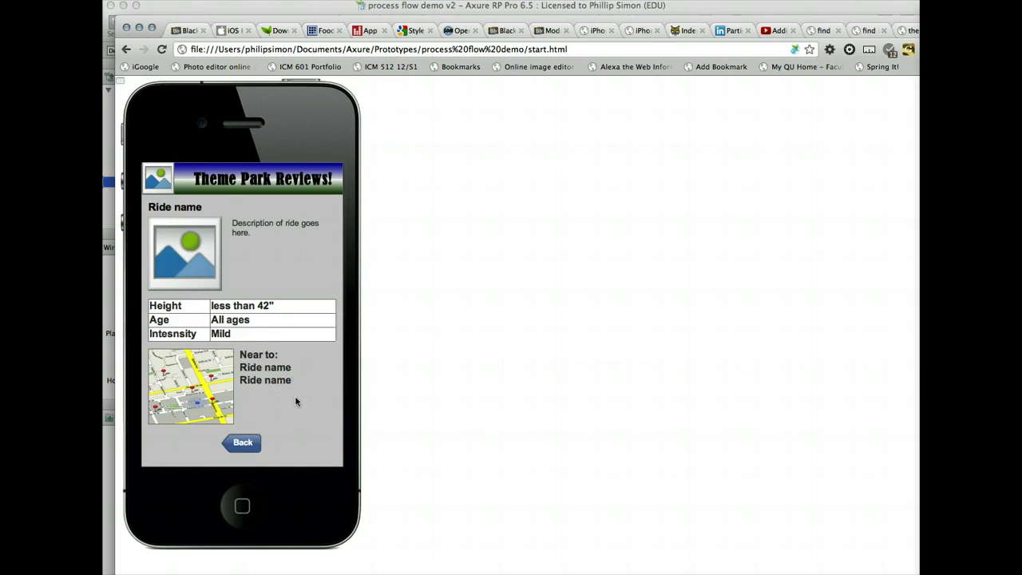
left_click_drag(240, 367, 283, 364)
left_click(161, 319)
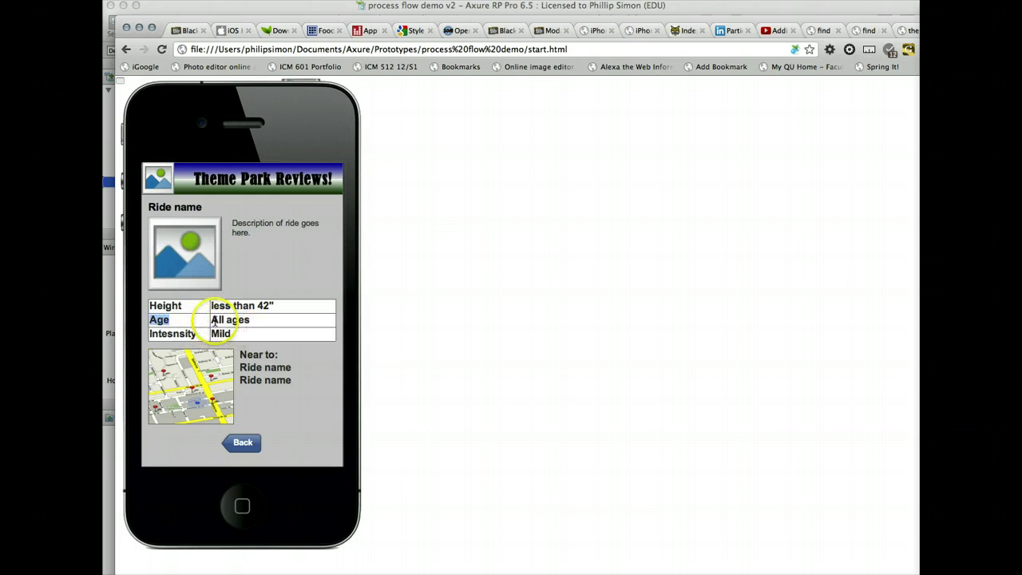
left_click_drag(211, 319, 264, 322)
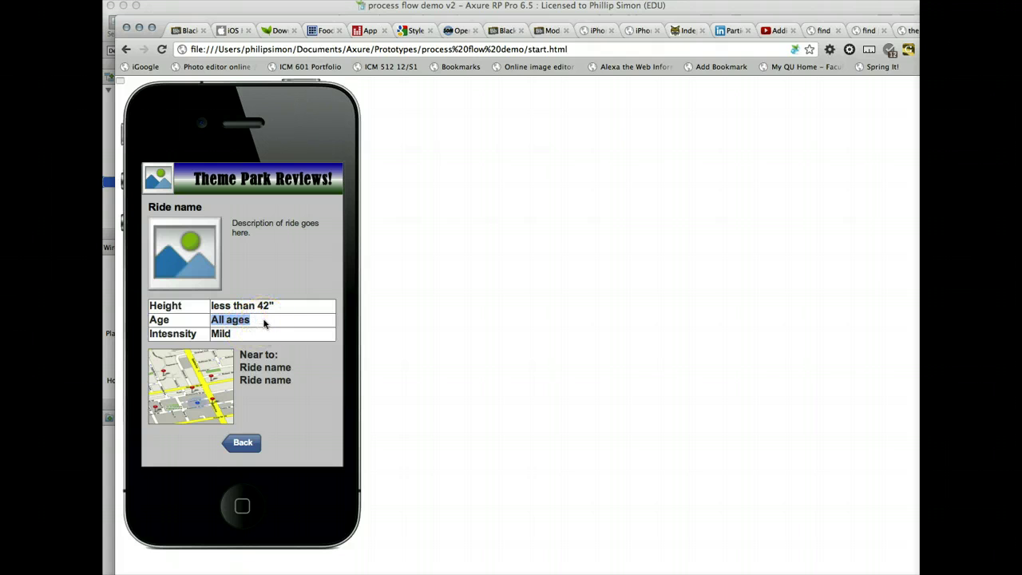
left_click(278, 289)
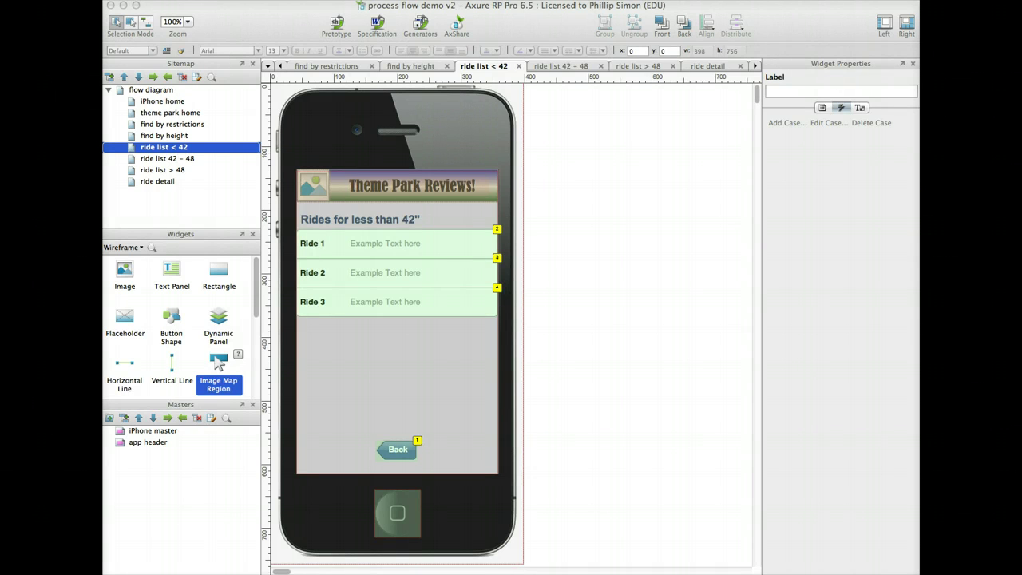
key("super+Tab")
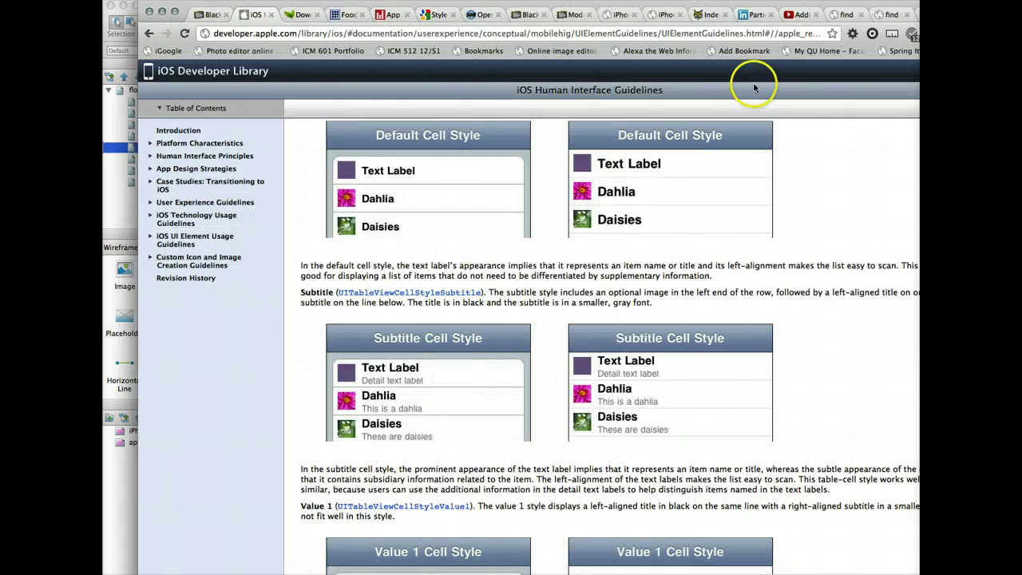
left_click_drag(699, 6, 664, 7)
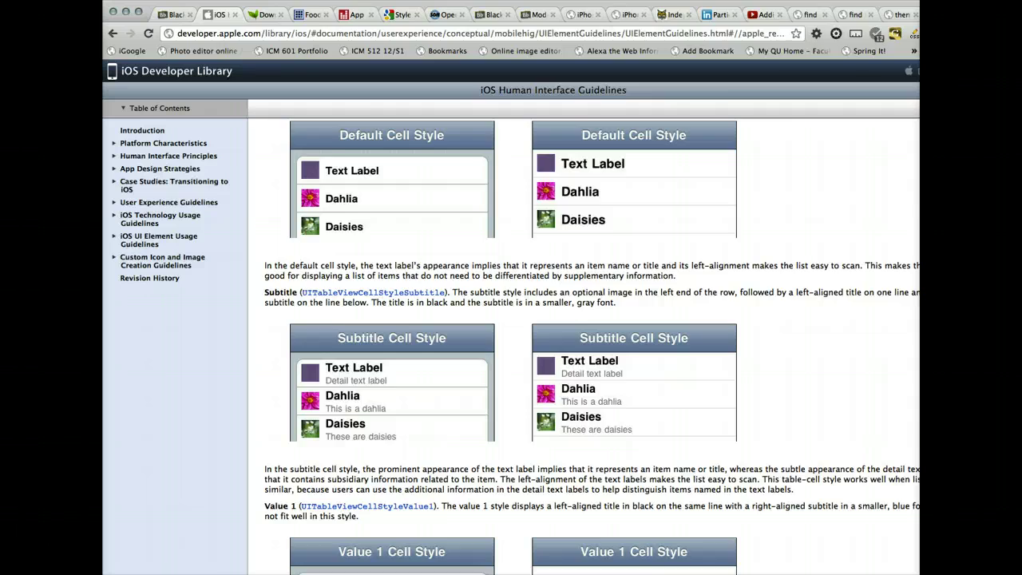
left_click_drag(919, 569, 901, 563)
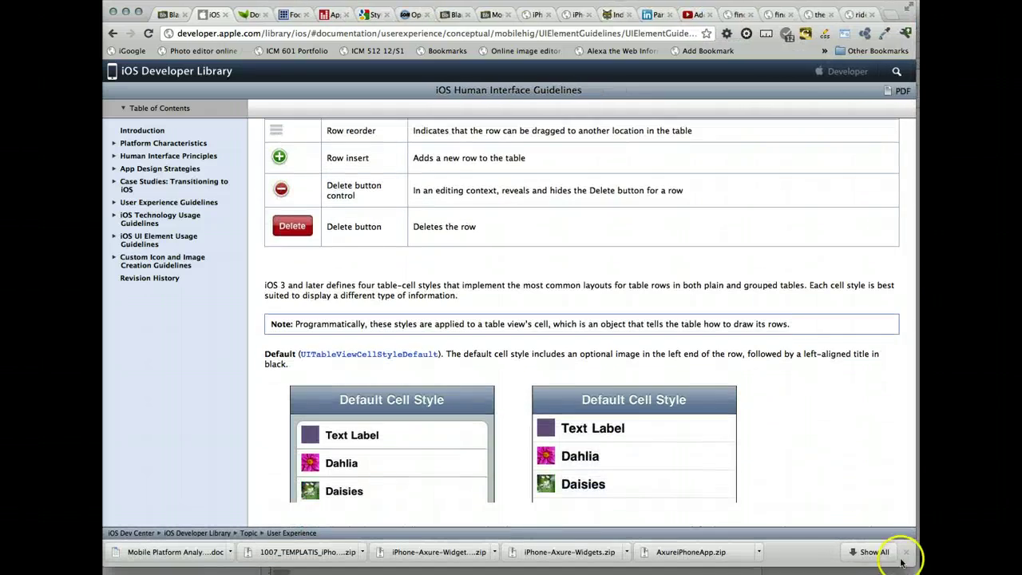
scroll(738, 423, "down", 10)
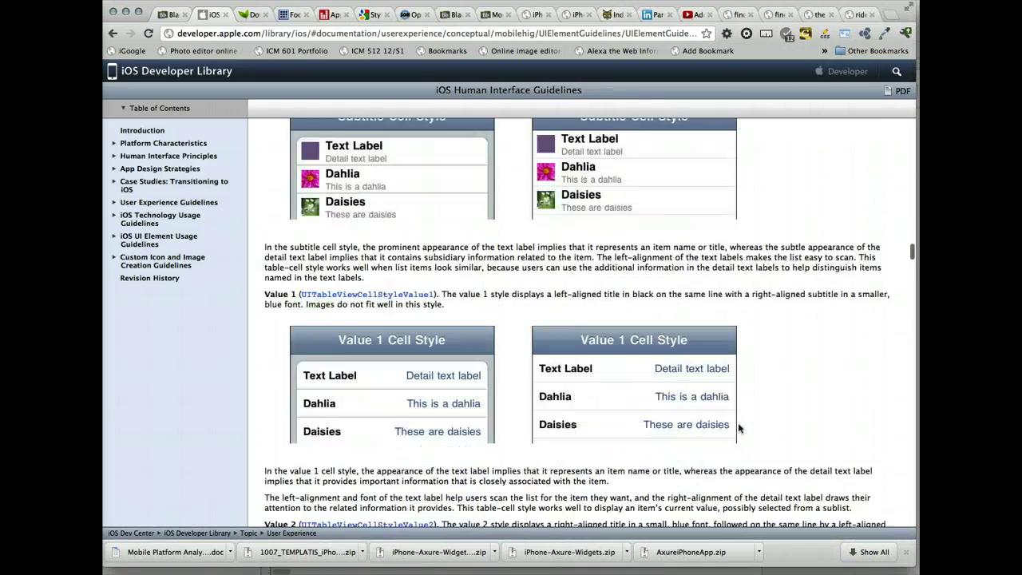
scroll(737, 429, "up", 3)
scroll(738, 429, "down", 3)
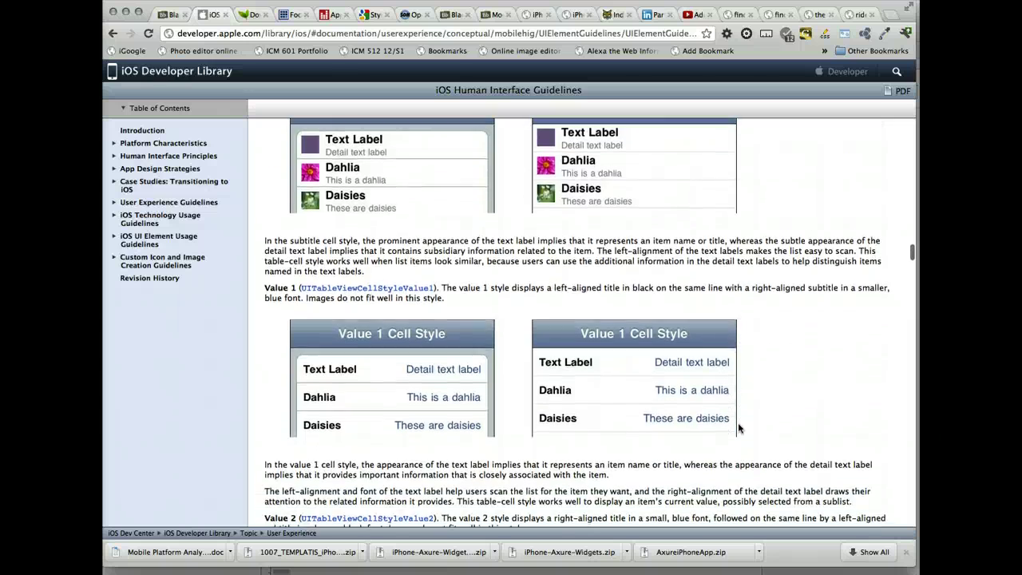
scroll(738, 429, "up", 5)
left_click(615, 328)
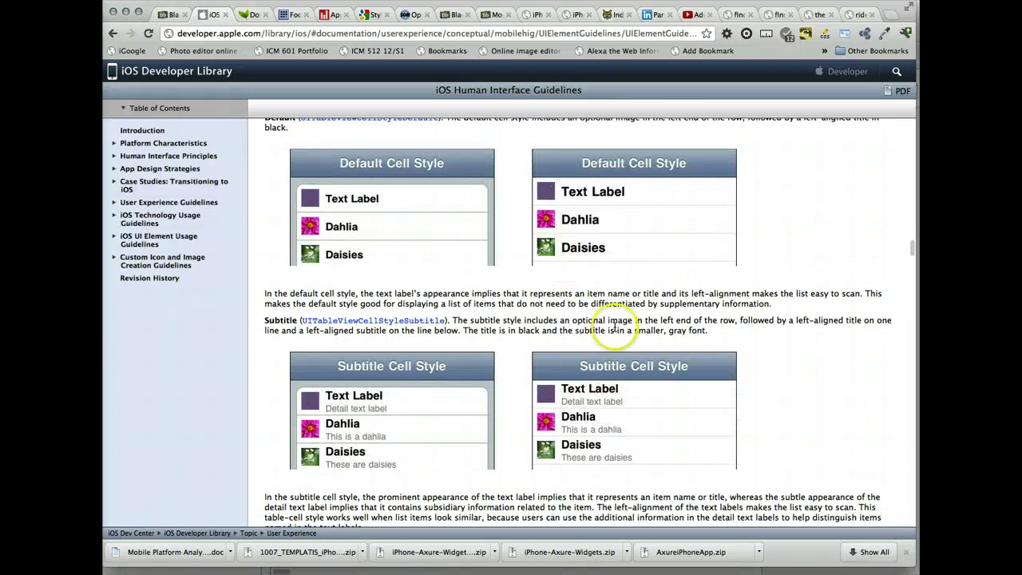
scroll(654, 370, "down", 15)
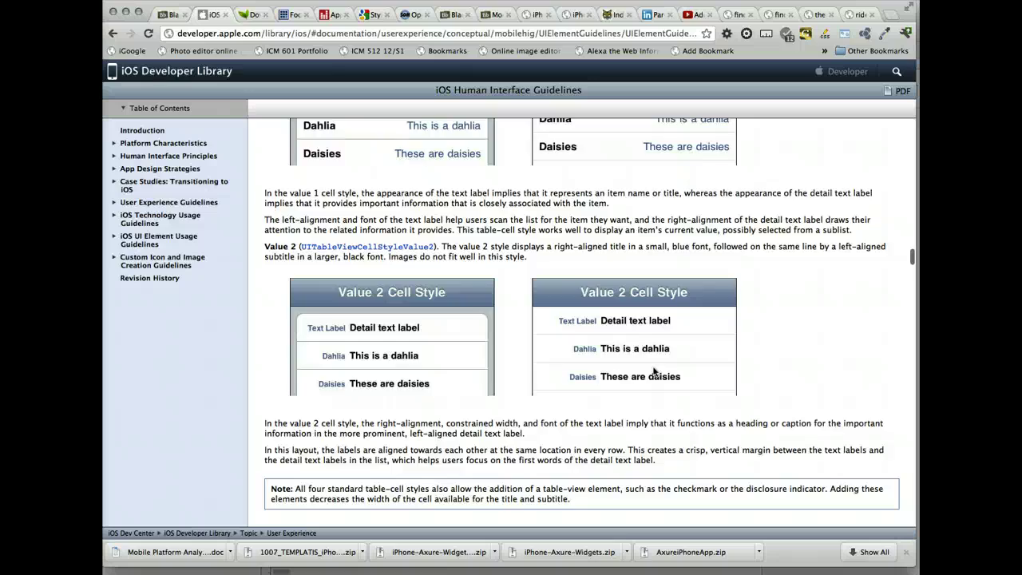
scroll(653, 372, "down", 3)
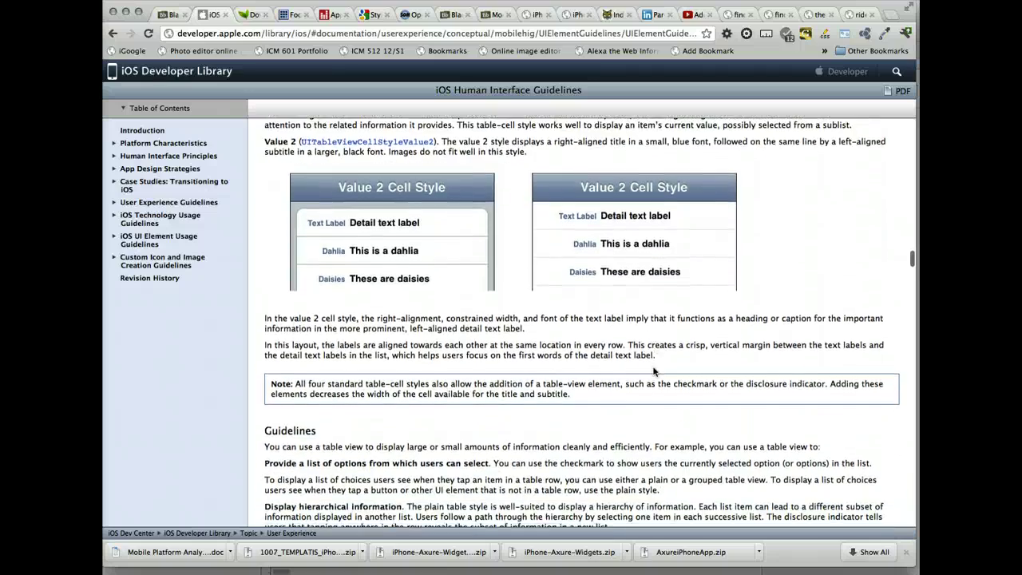
scroll(653, 372, "down", 10)
scroll(653, 371, "up", 15)
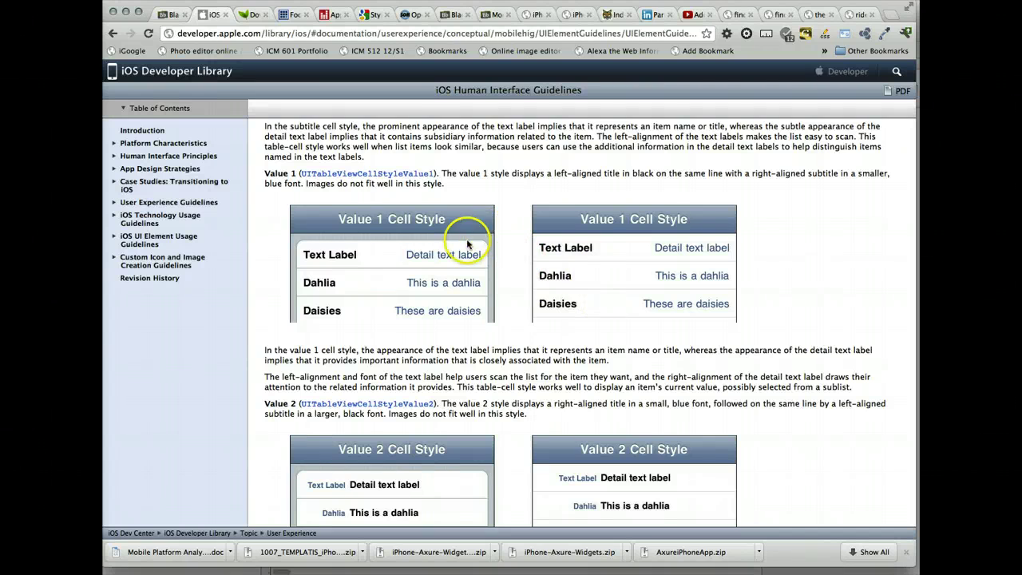
scroll(564, 270, "up", 18)
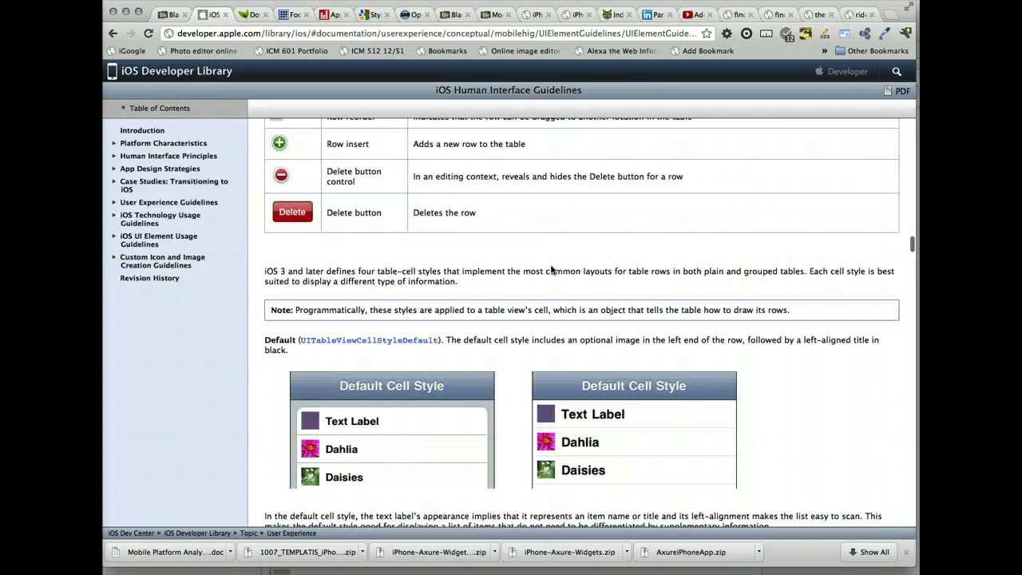
scroll(551, 270, "up", 5)
scroll(551, 270, "down", 15)
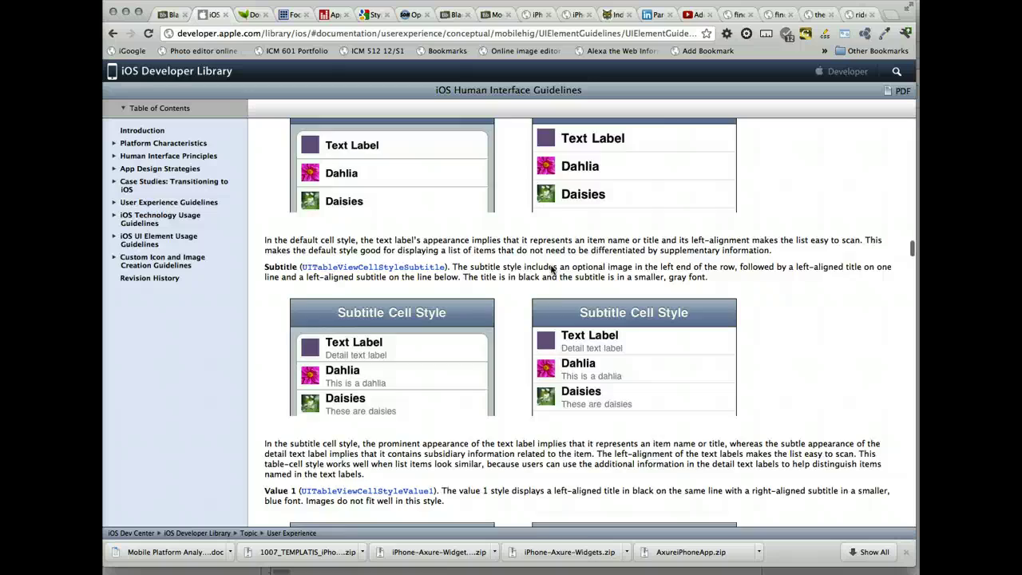
scroll(551, 270, "up", 10)
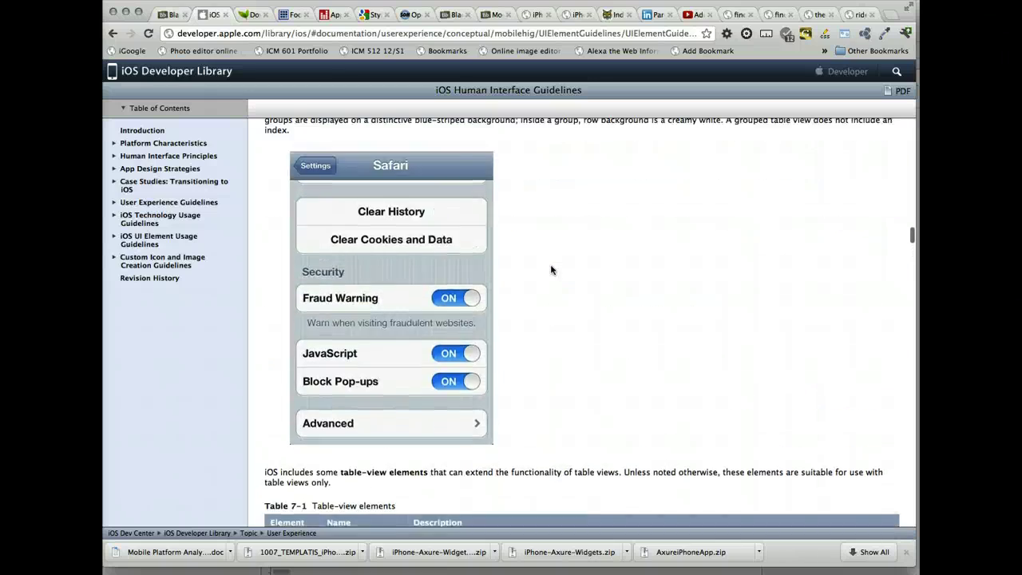
scroll(551, 269, "up", 20)
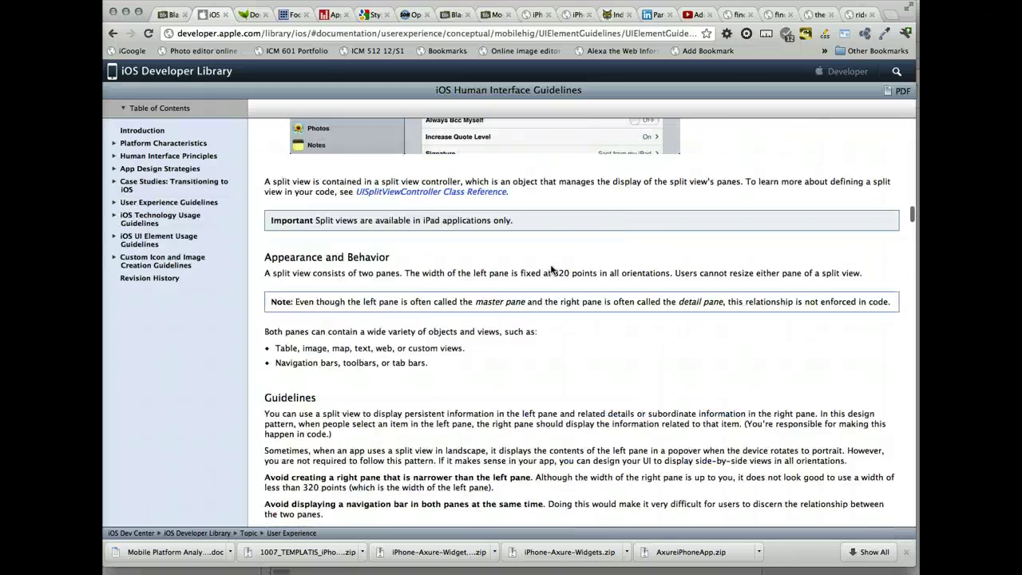
Search Google for 'iphone app screens', correcting the query in the search box.
left_click(323, 31)
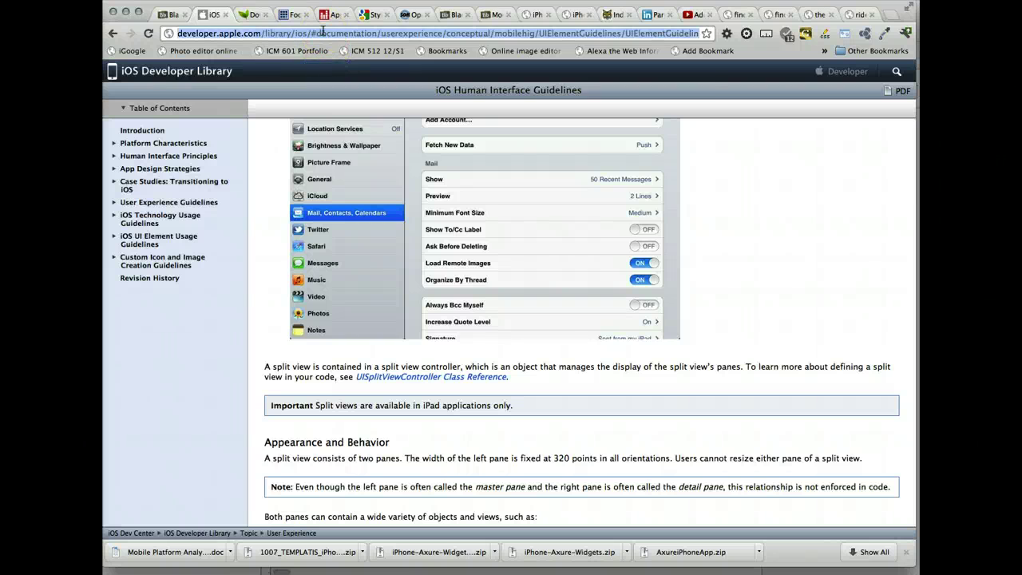
type("iphon")
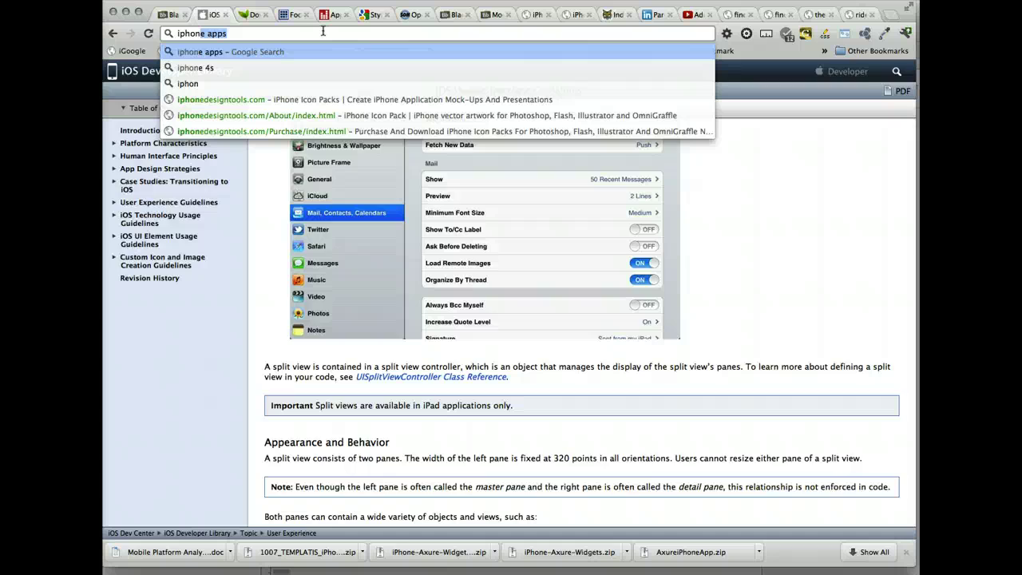
type("e ap")
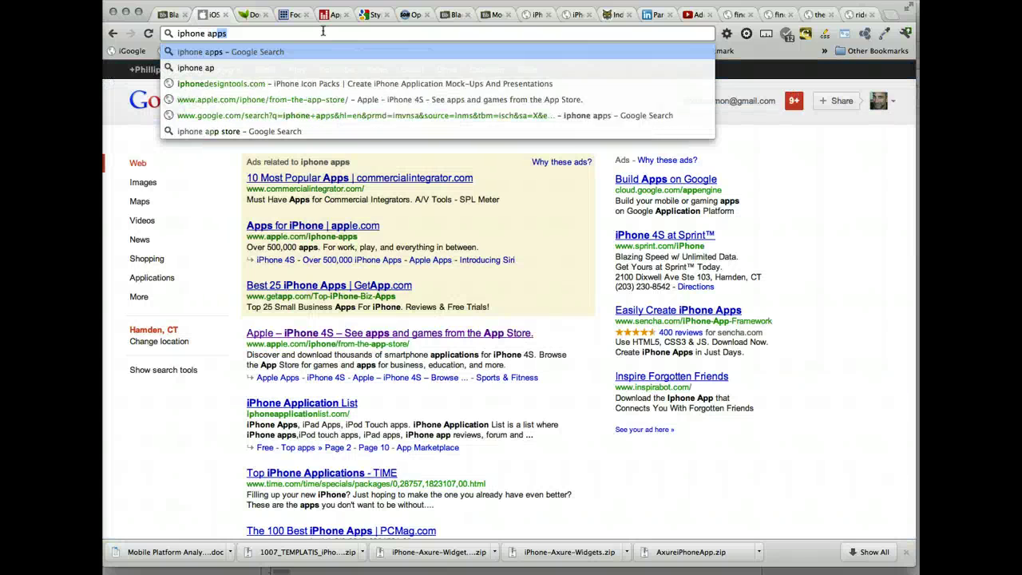
type("p s")
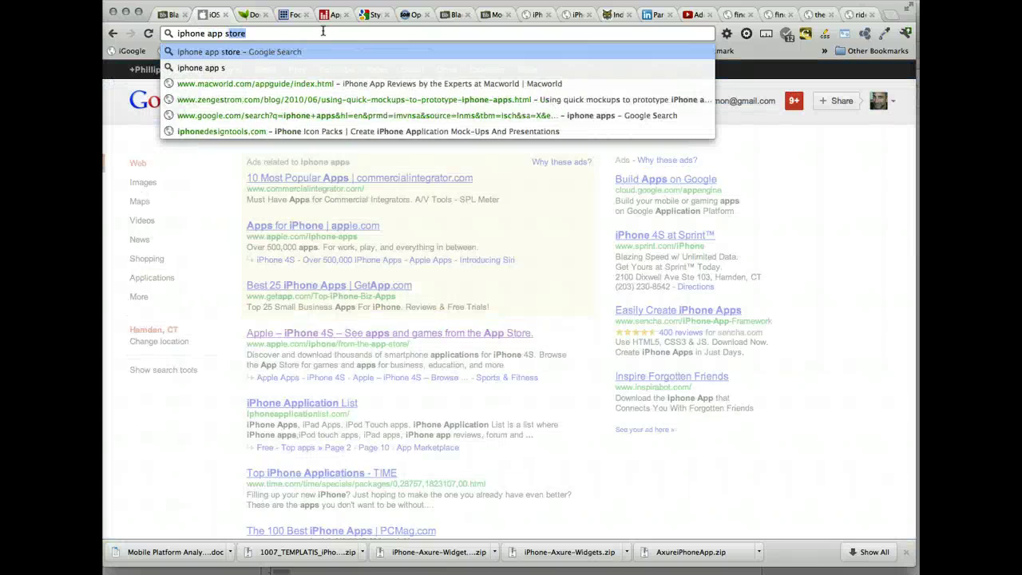
type("creen")
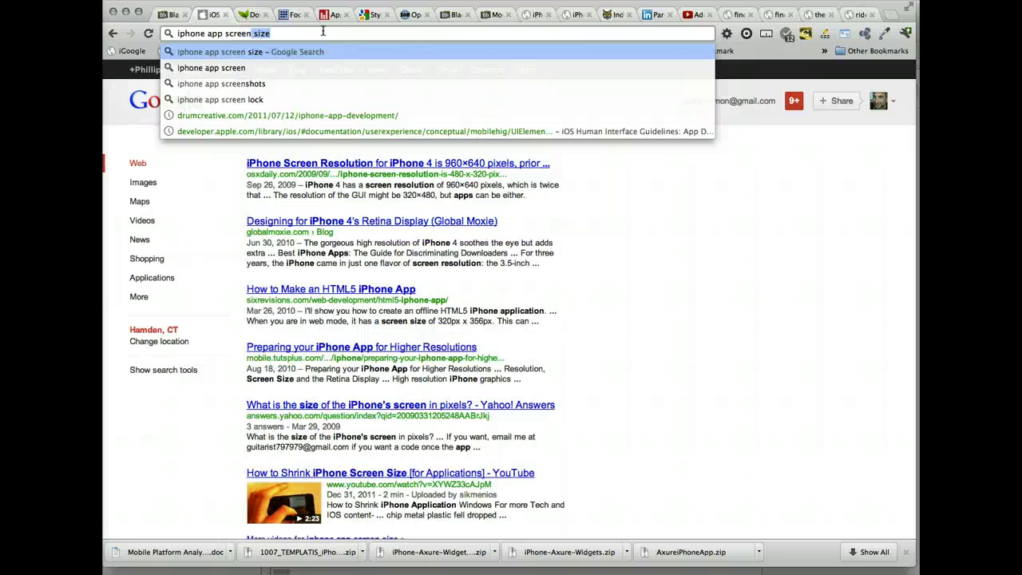
type("s")
key("Return")
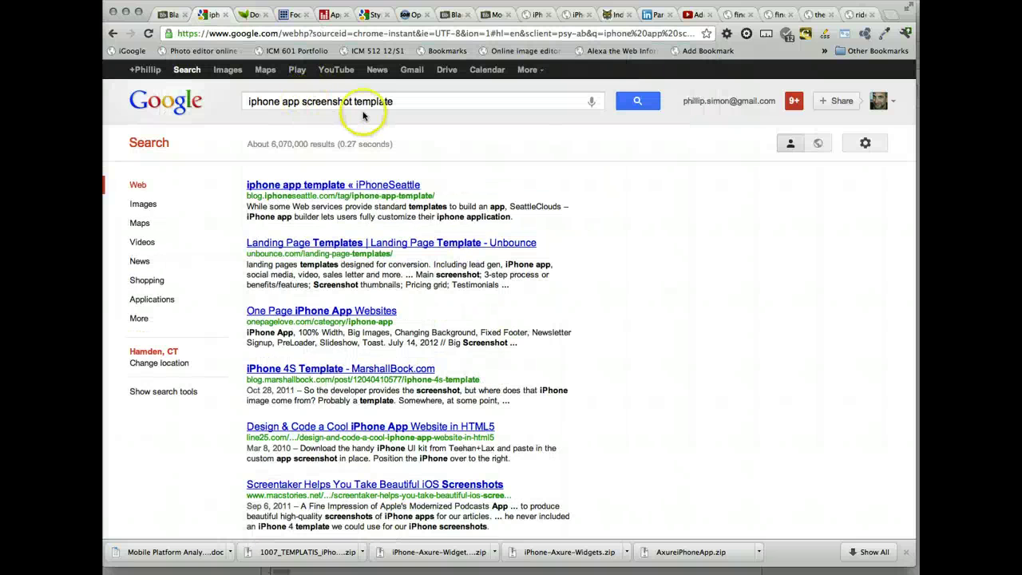
double_click(364, 102)
key("BackSpace")
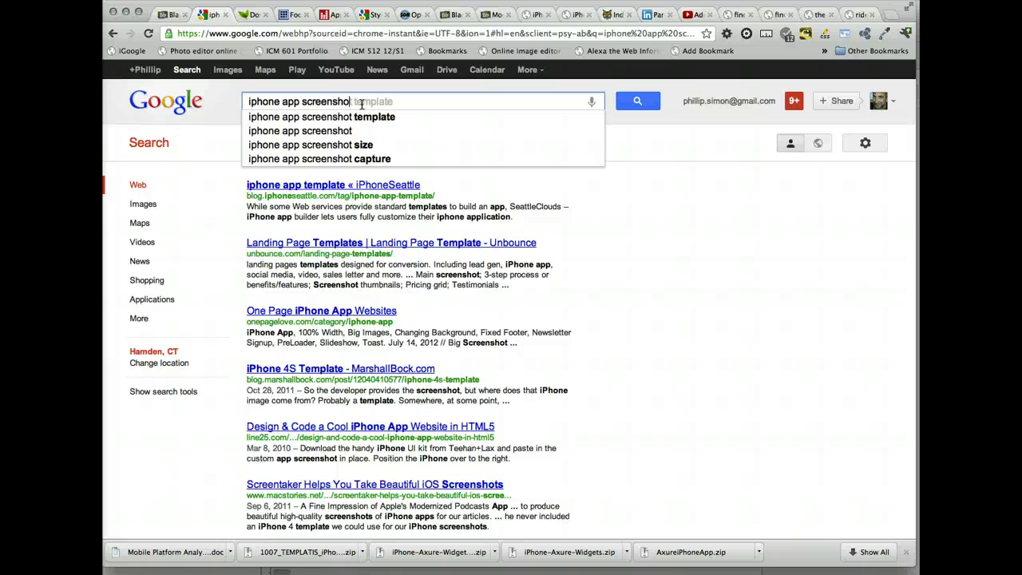
key("BackSpace")
key("BackSpace")
key("BackSpace")
type("s")
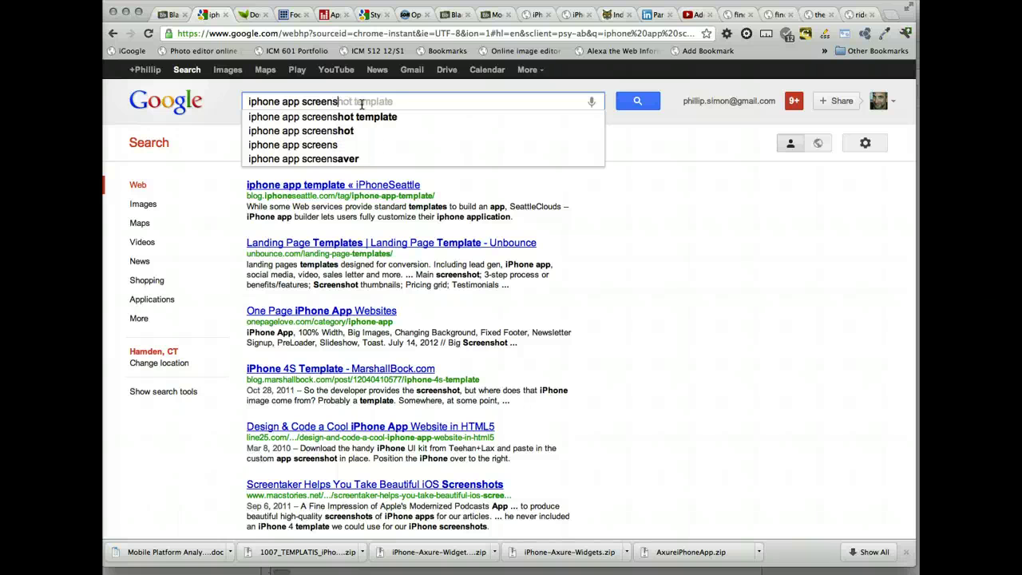
key("Return")
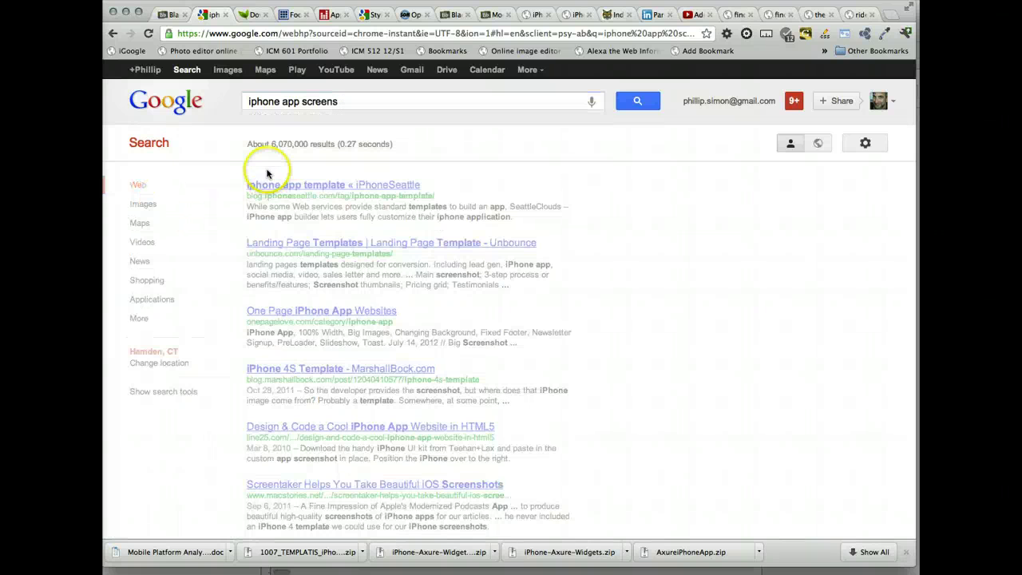
Switch to image results for 'iphone app screens' and browse the thumbnails.
left_click(143, 205)
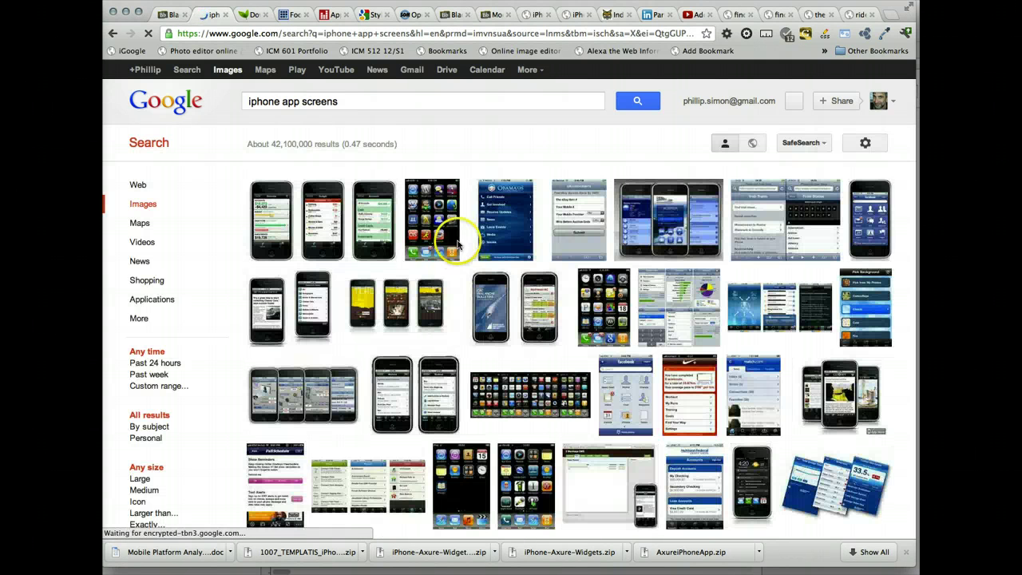
scroll(438, 269, "down", 1)
scroll(440, 273, "down", 3)
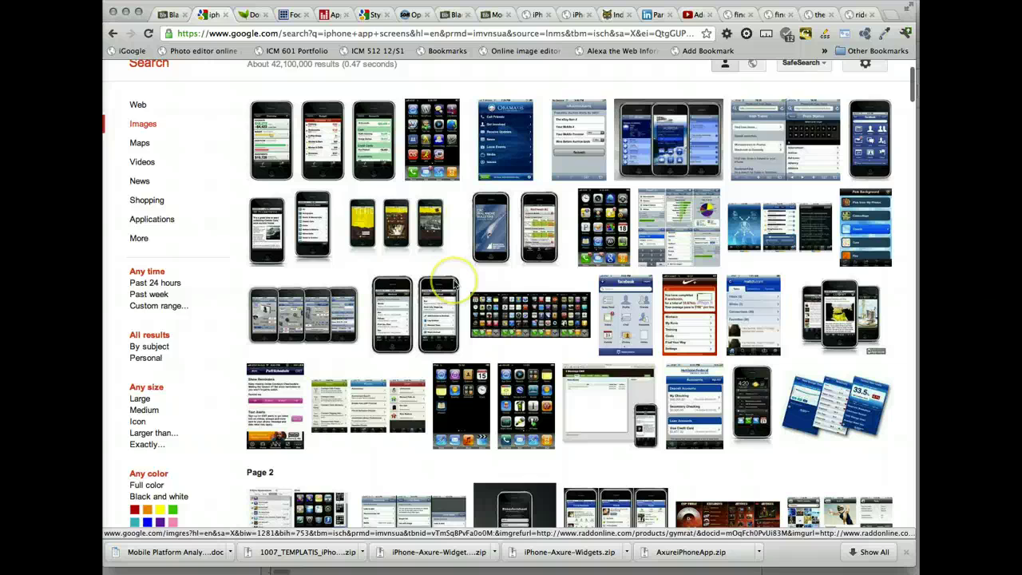
scroll(381, 316, "down", 3)
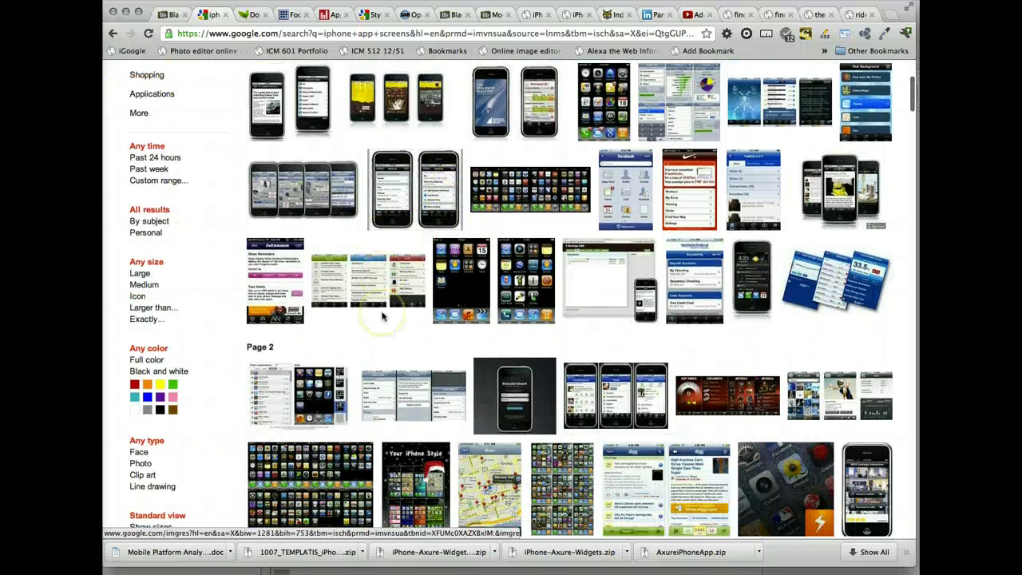
scroll(381, 317, "down", 1)
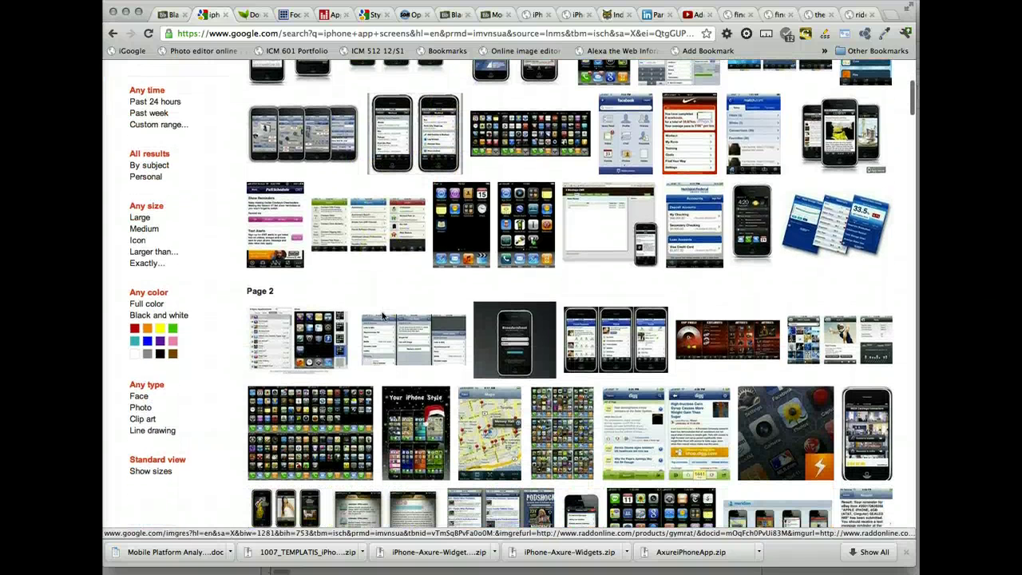
left_click(368, 279)
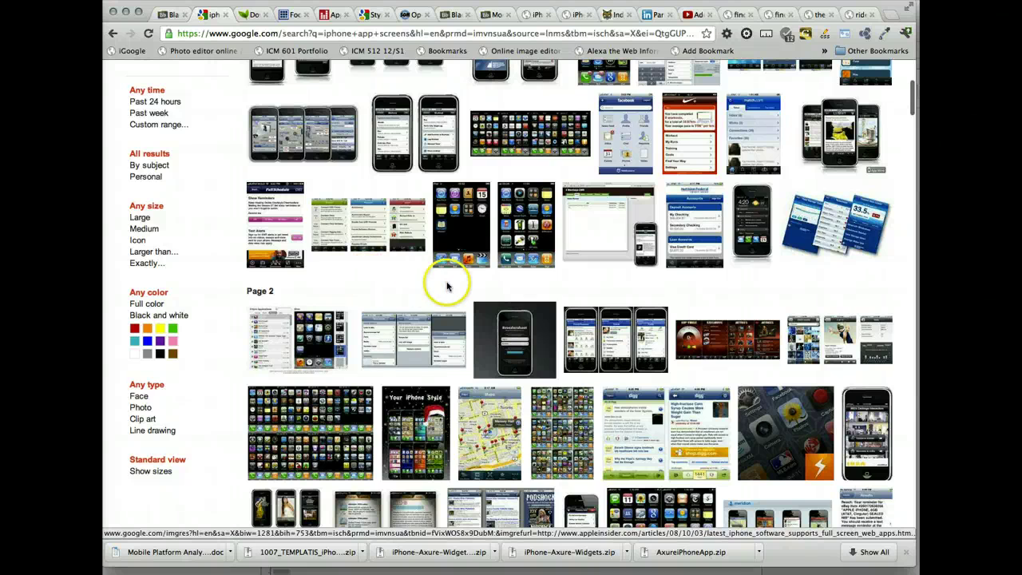
scroll(447, 286, "down", 4)
scroll(447, 286, "up", 4)
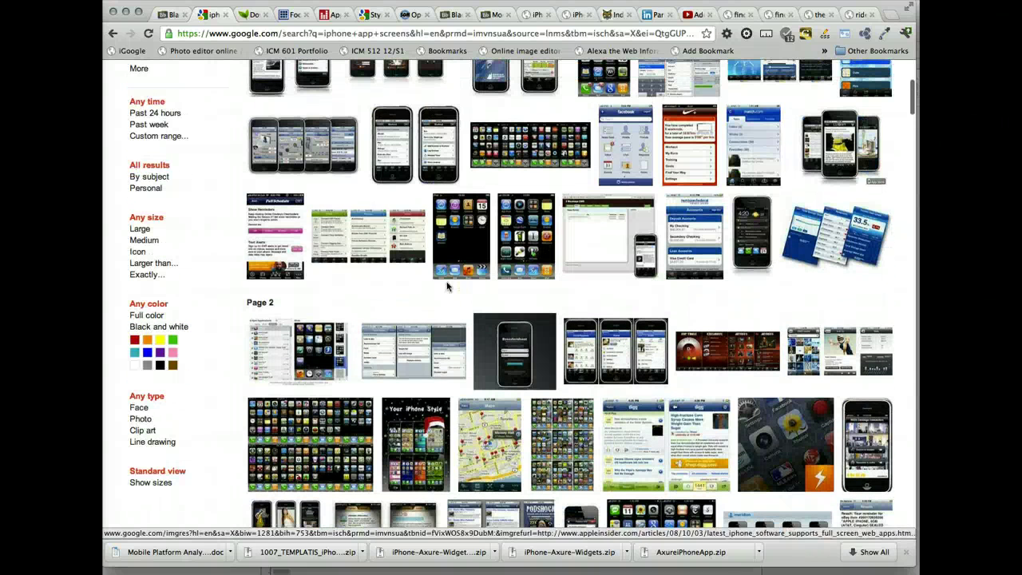
left_click(344, 232)
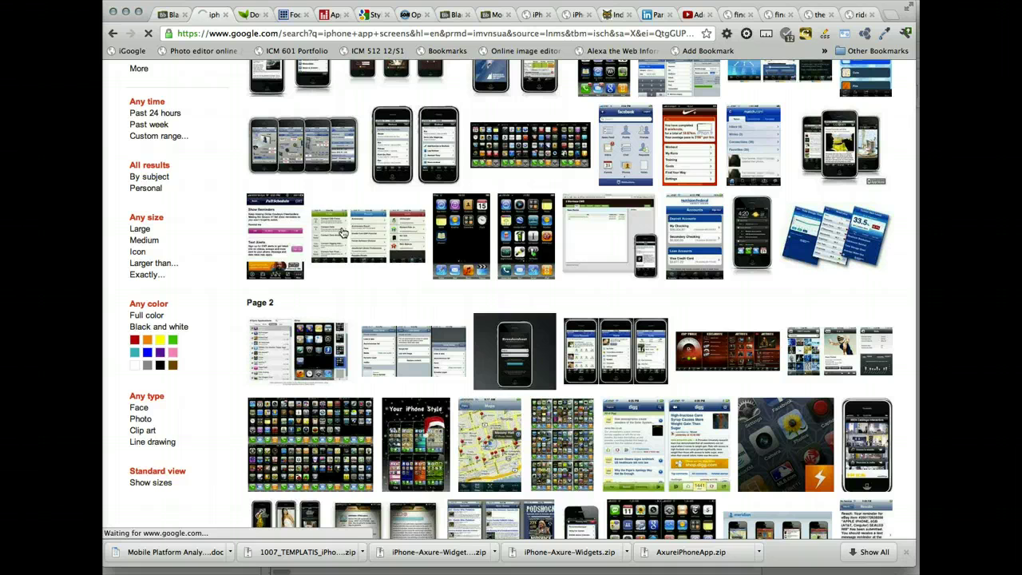
View the Facebook app screenshot, return to the grid, then enlarge the Digg screenshot.
mouse_move(351, 235)
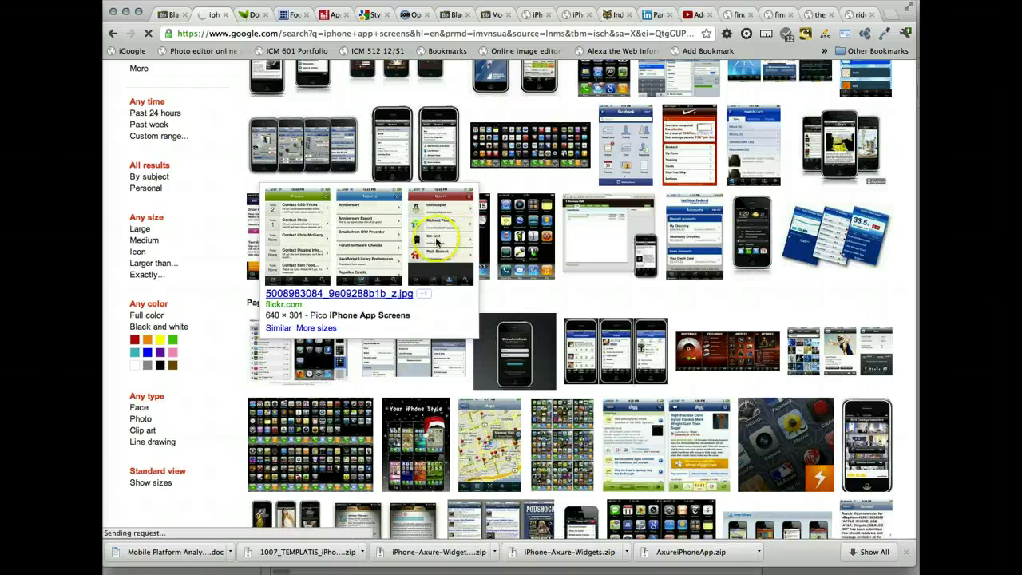
left_click(620, 150)
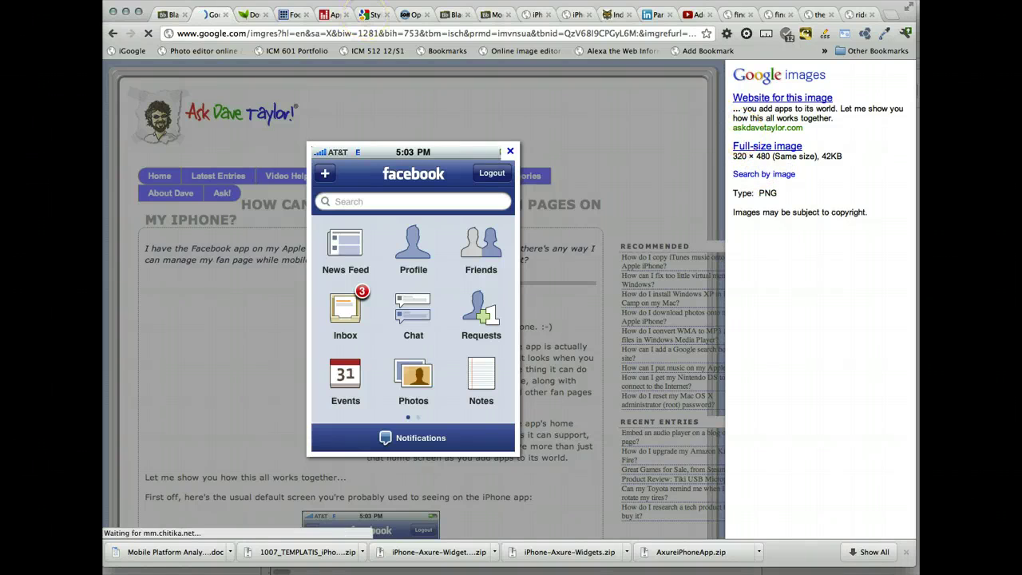
left_click(114, 35)
left_click(112, 35)
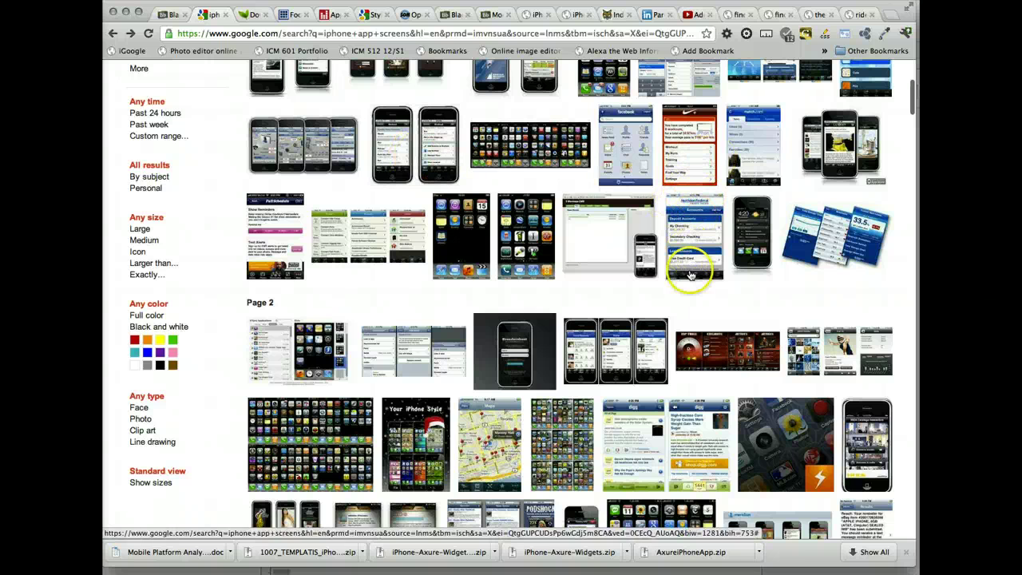
scroll(639, 296, "down", 3)
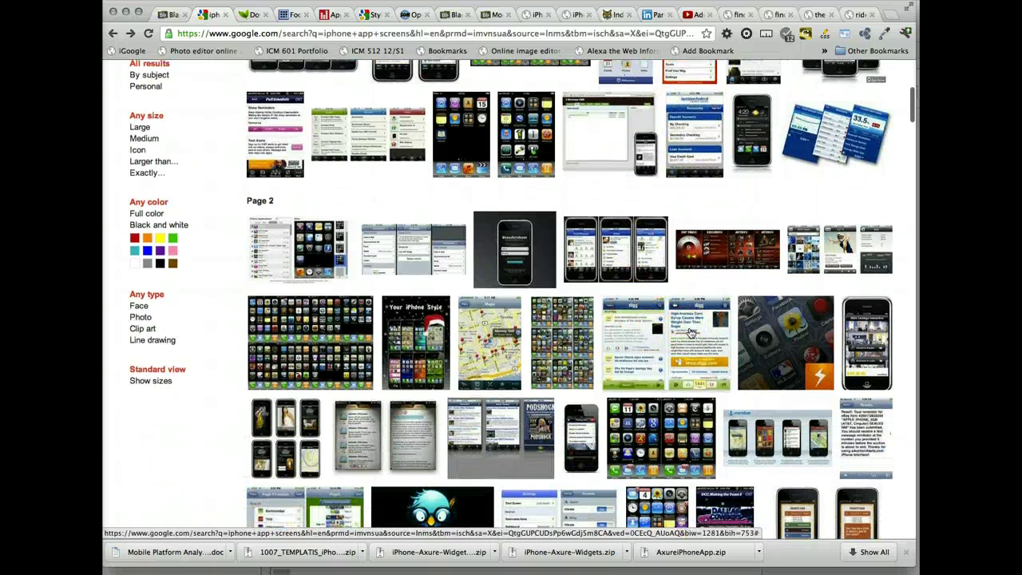
left_click(682, 332)
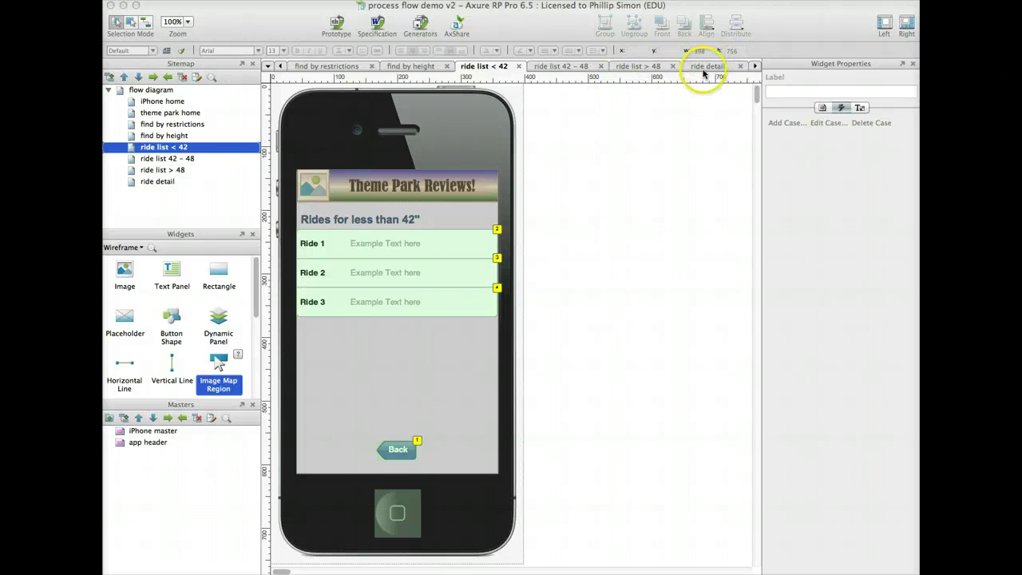
Switch the canvas to the ride detail page.
left_click(702, 68)
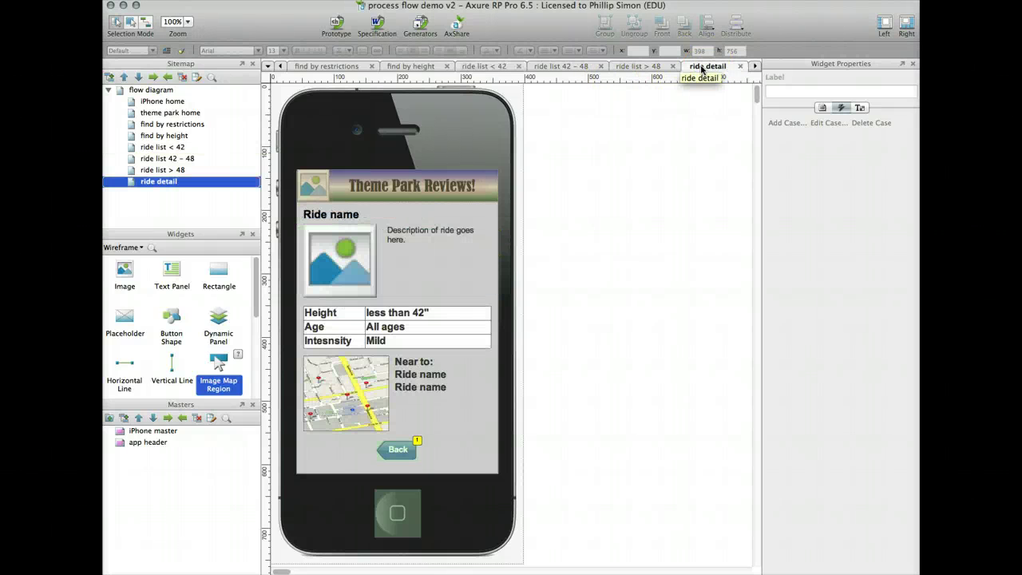